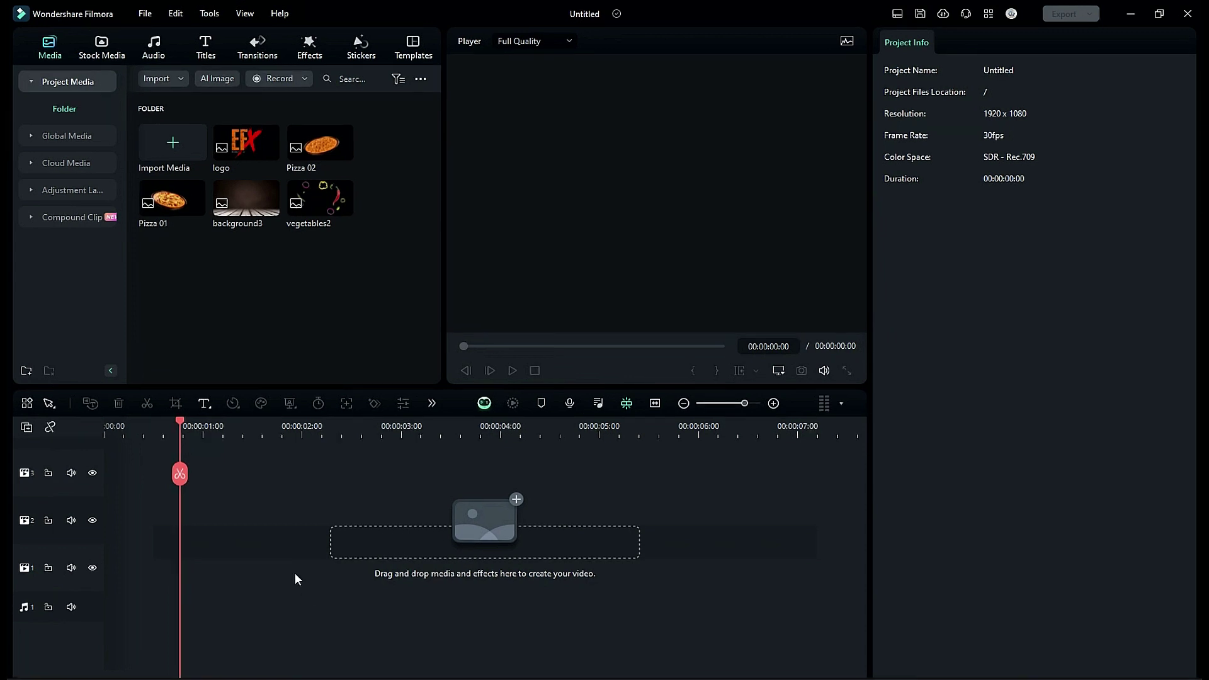
Place background3 on track 1 and vegetables2 on track 2, both extended to about 7 seconds
drag(238, 196, 115, 570)
drag(598, 565, 793, 566)
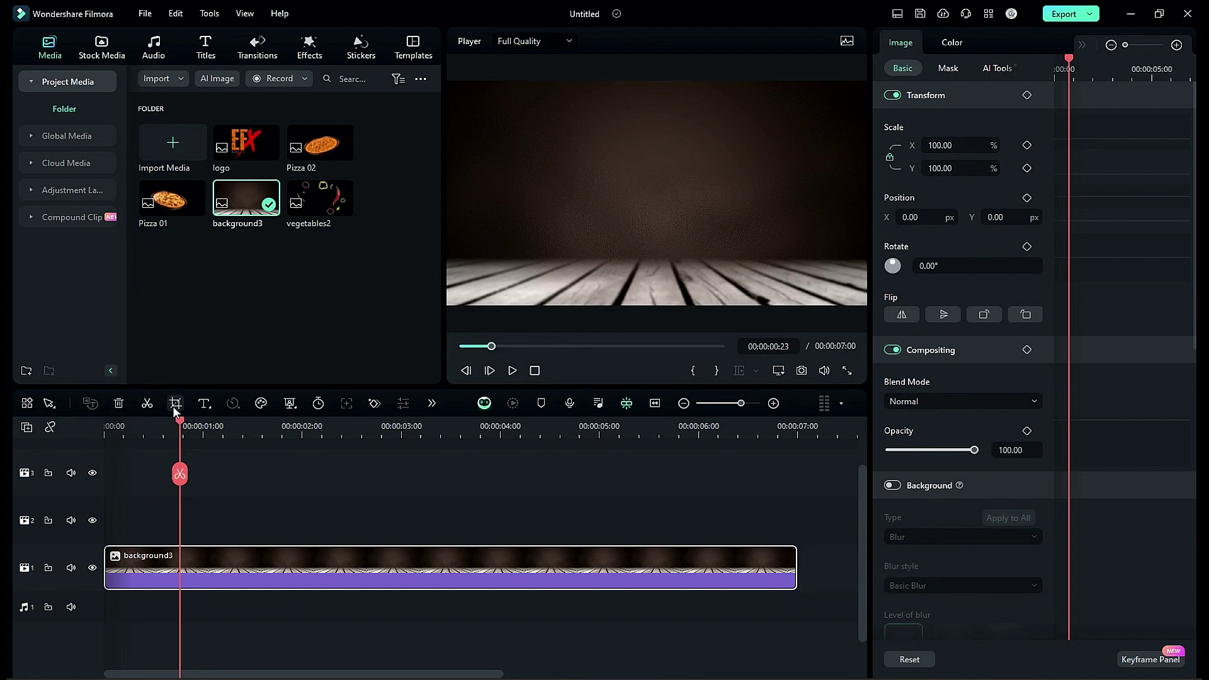
drag(180, 422, 137, 459)
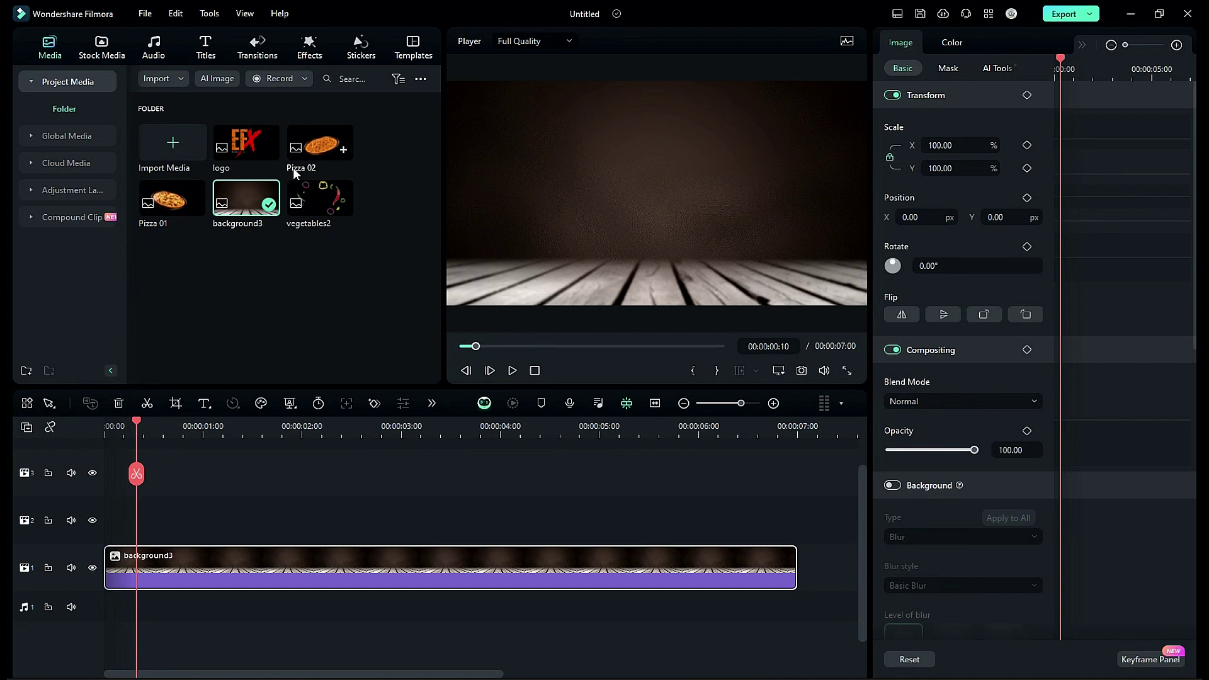
drag(318, 200, 143, 535)
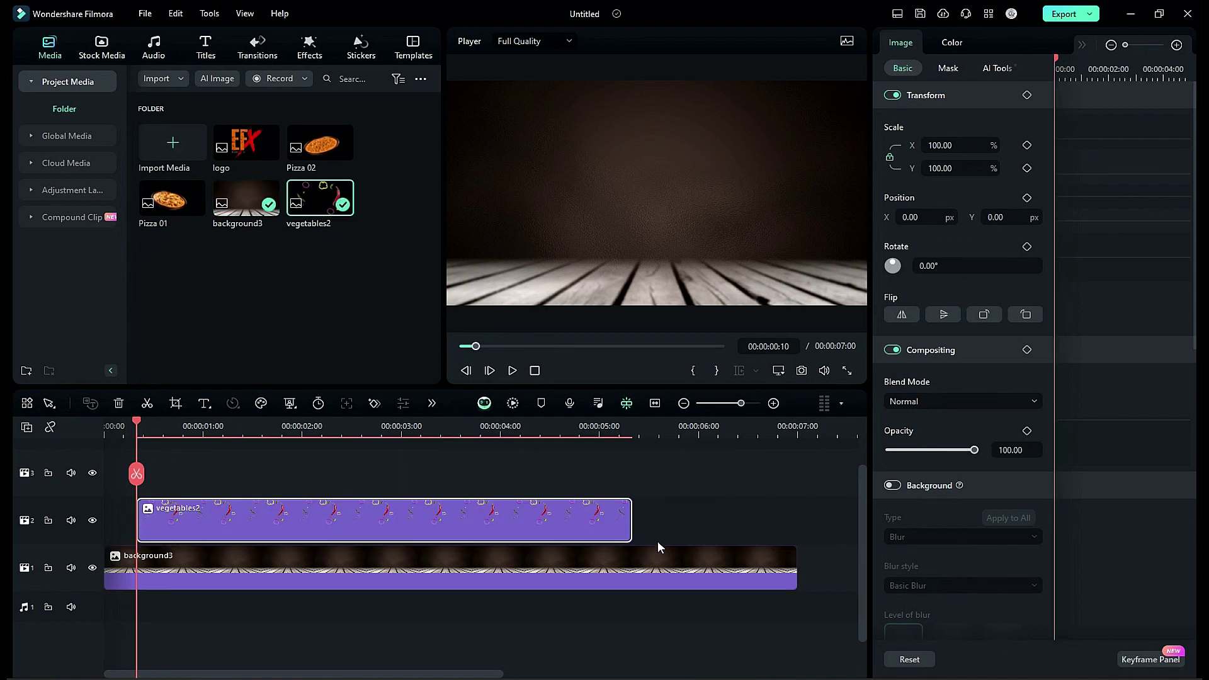
drag(626, 523, 796, 524)
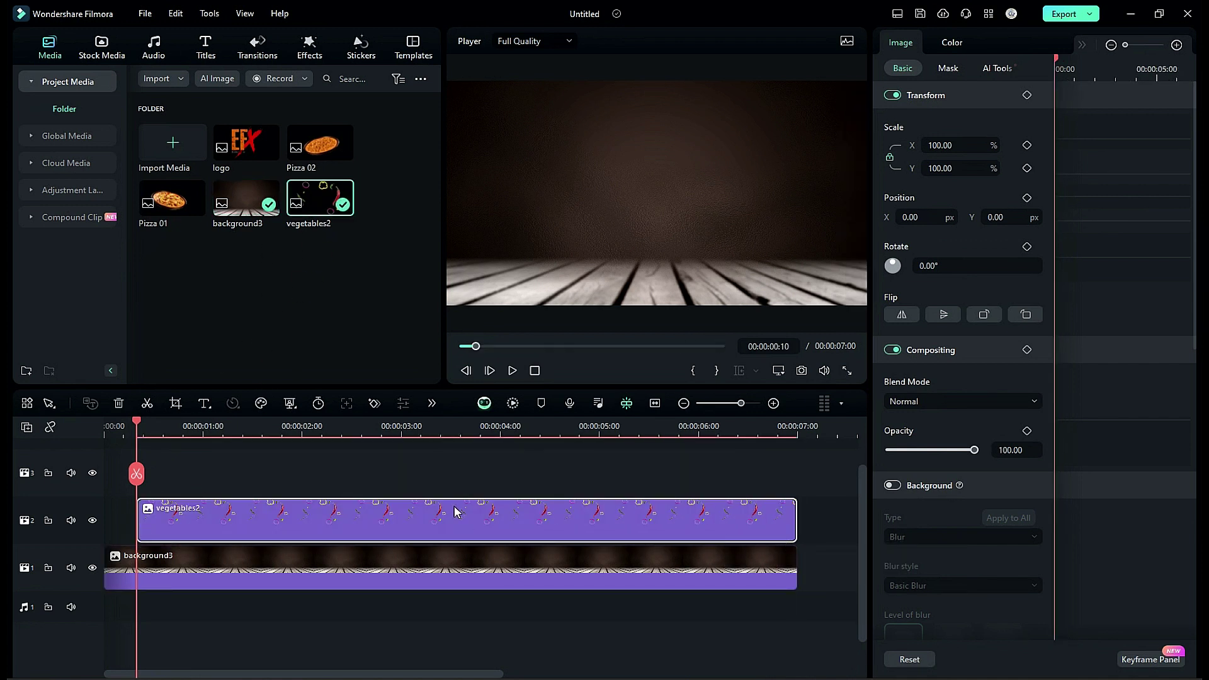
Set the vegetables' scale to 0% and add a starting transform keyframe
click(942, 168)
text(0)
key(Return)
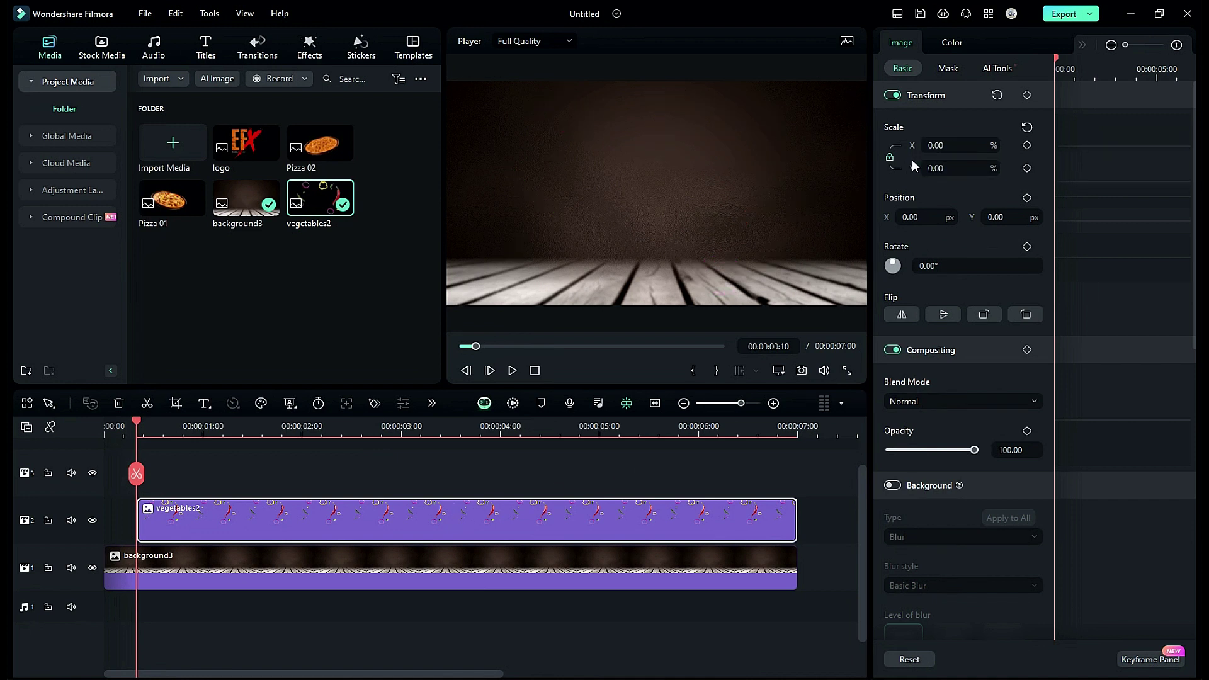
click(1027, 95)
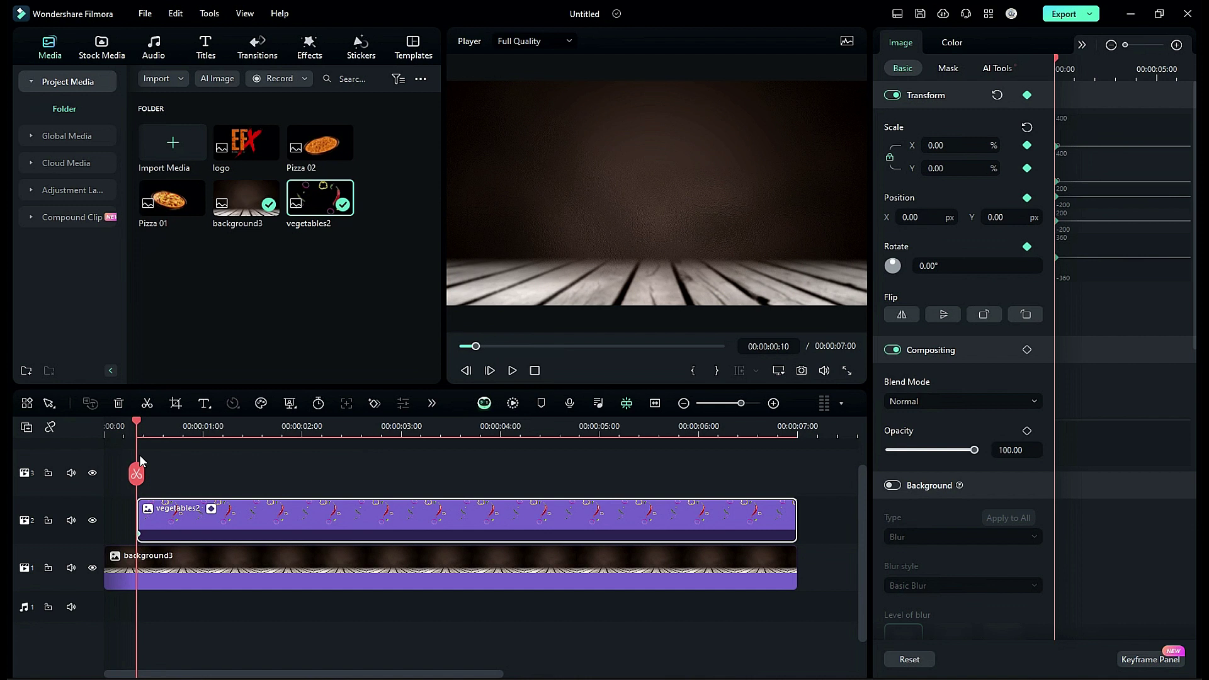
At the clip's end, scale the vegetables to 132% then 175% and rotate them 10°
drag(138, 455, 795, 480)
click(938, 168)
text(132)
key(Return)
click(933, 168)
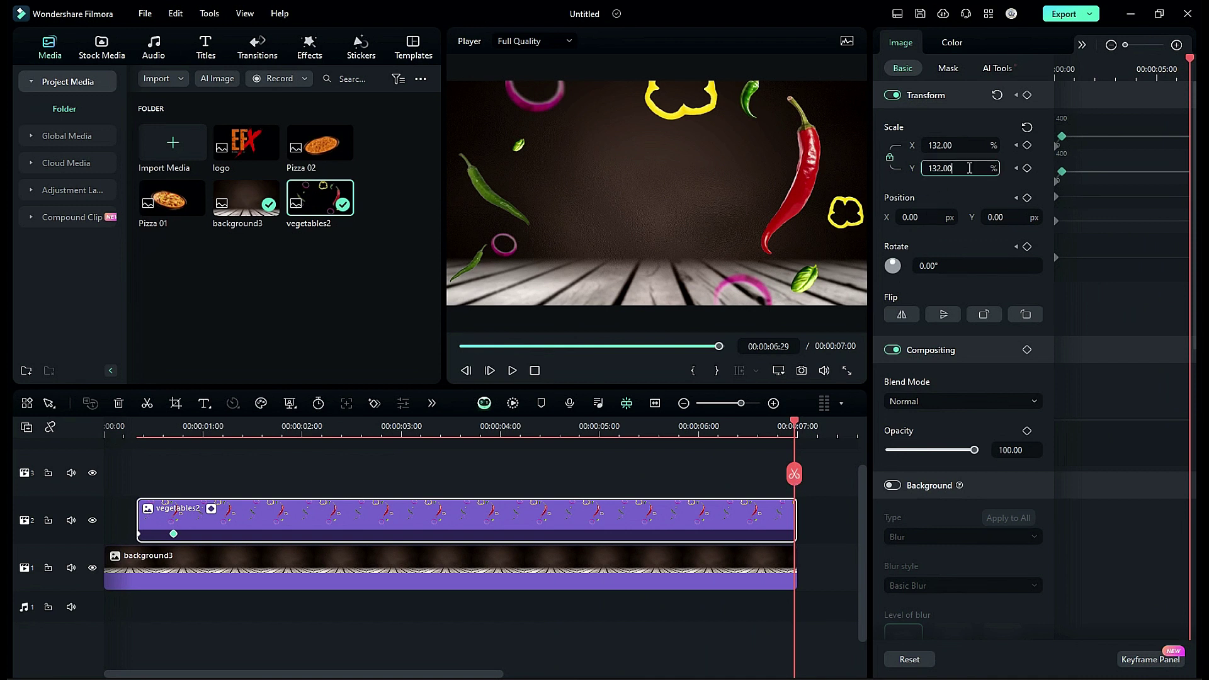
text(175)
key(Return)
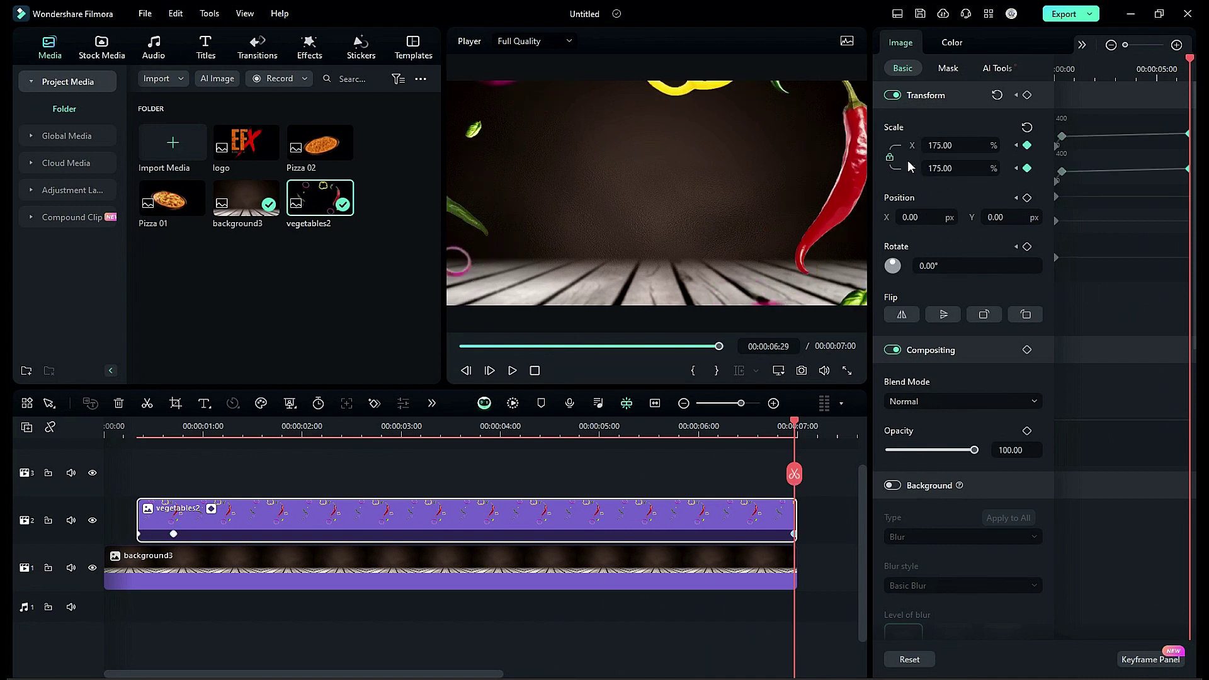
click(948, 265)
text(10)
key(Return)
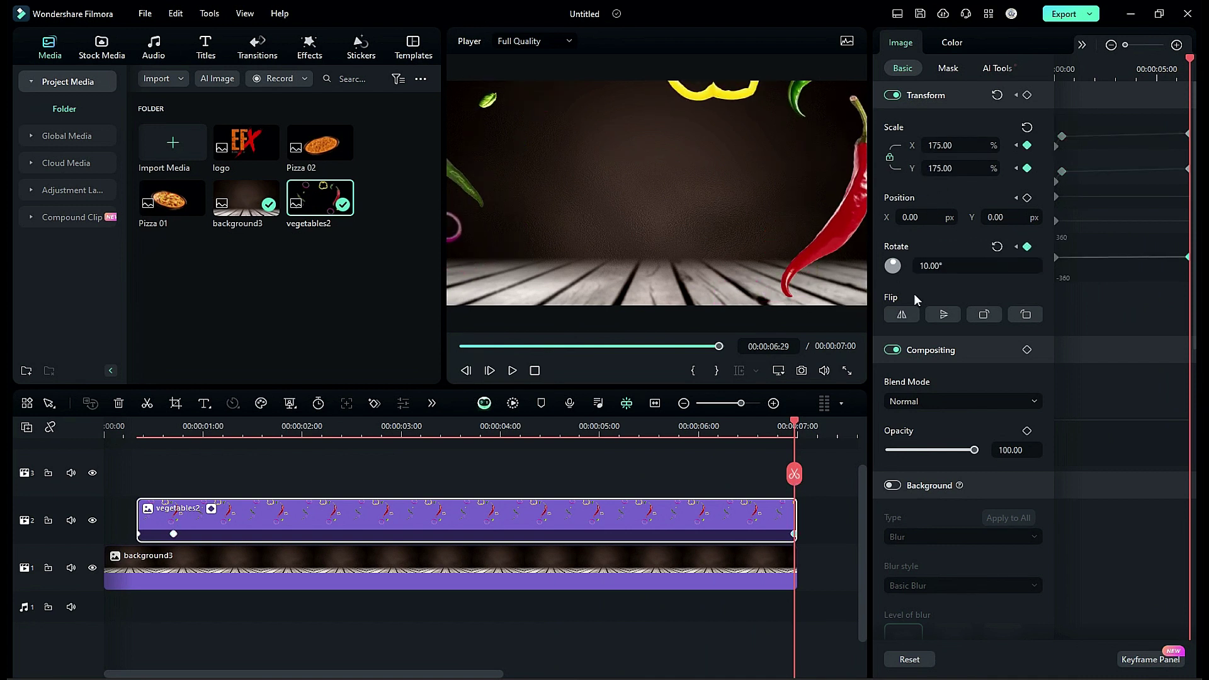
Apply BCC Fast Lens Blur from the Boris FX blur effects to vegetables2
click(309, 47)
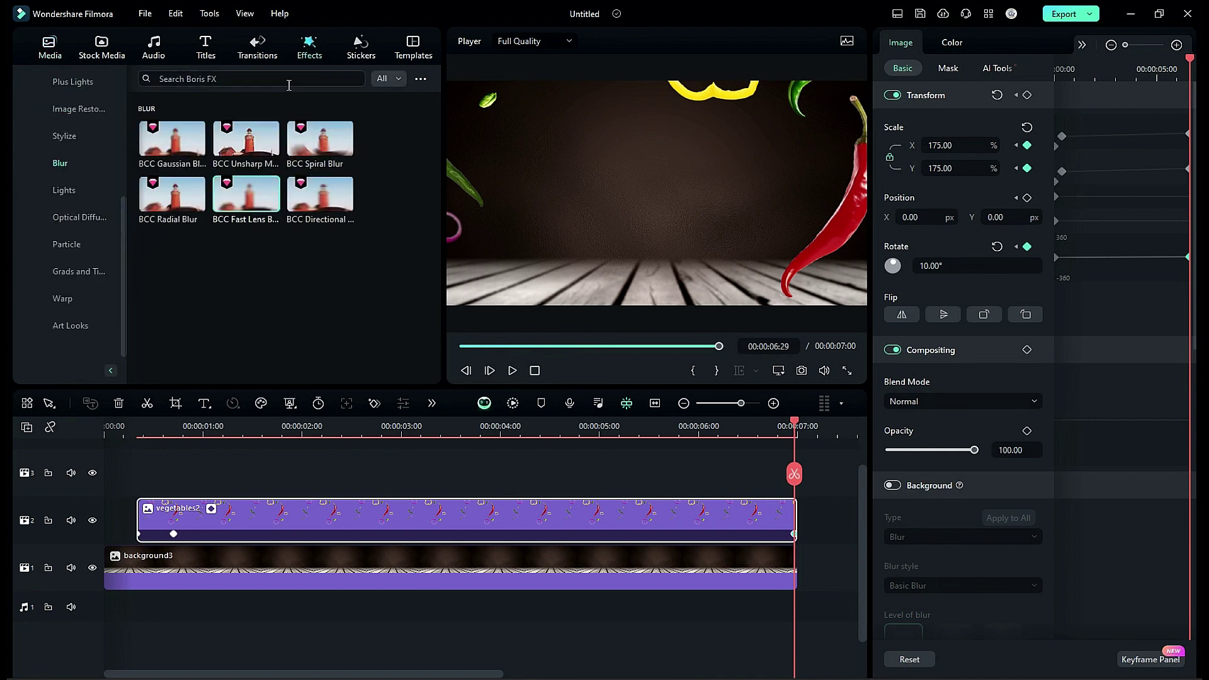
drag(234, 206, 286, 514)
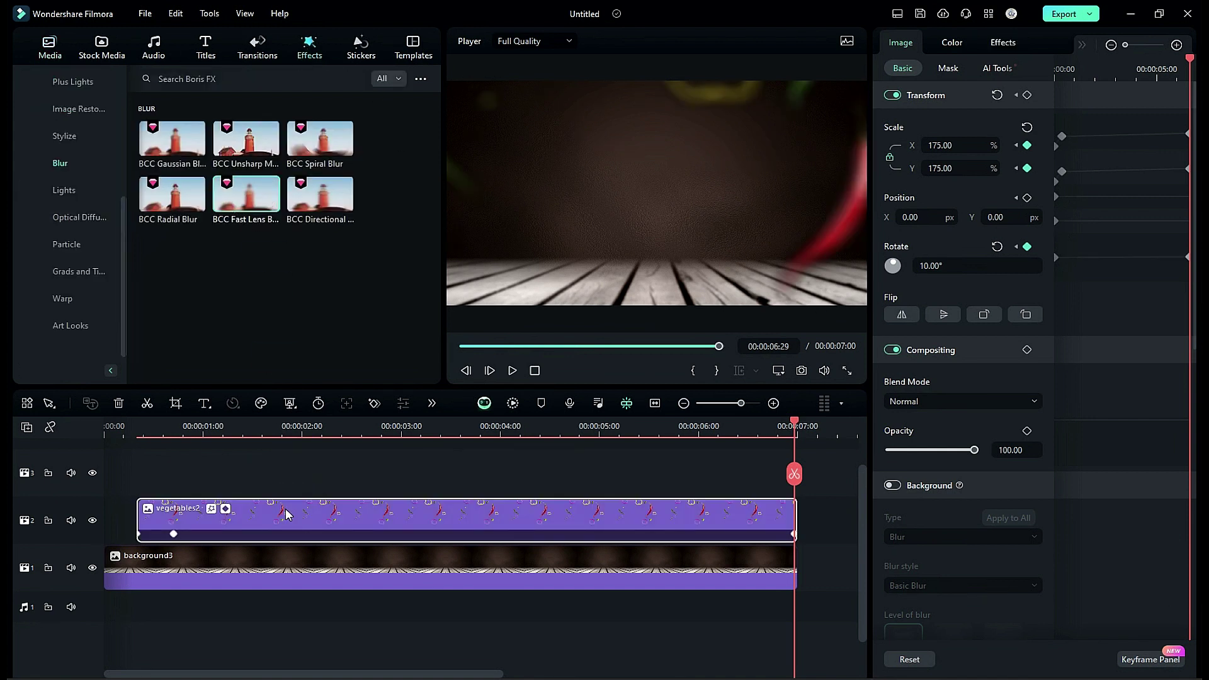
click(1003, 45)
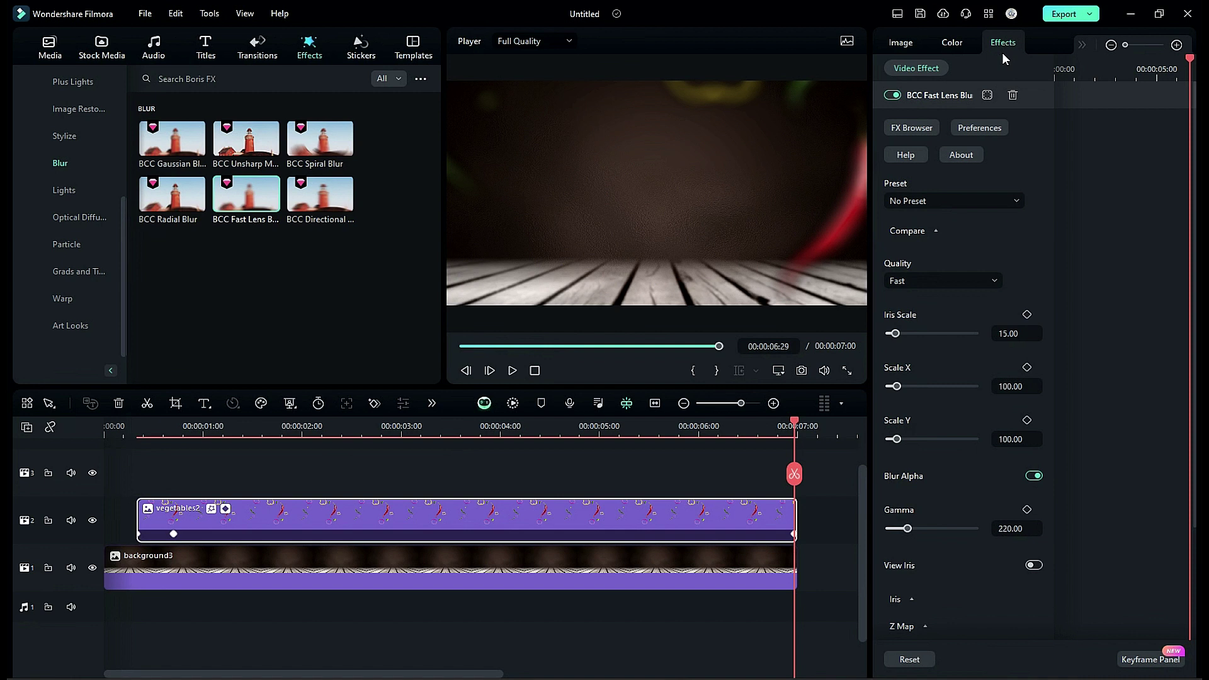
Set the blur's Scale X and Y to 10, Iris Scale 57.10 and Gamma 10
drag(1036, 386, 960, 383)
text(10)
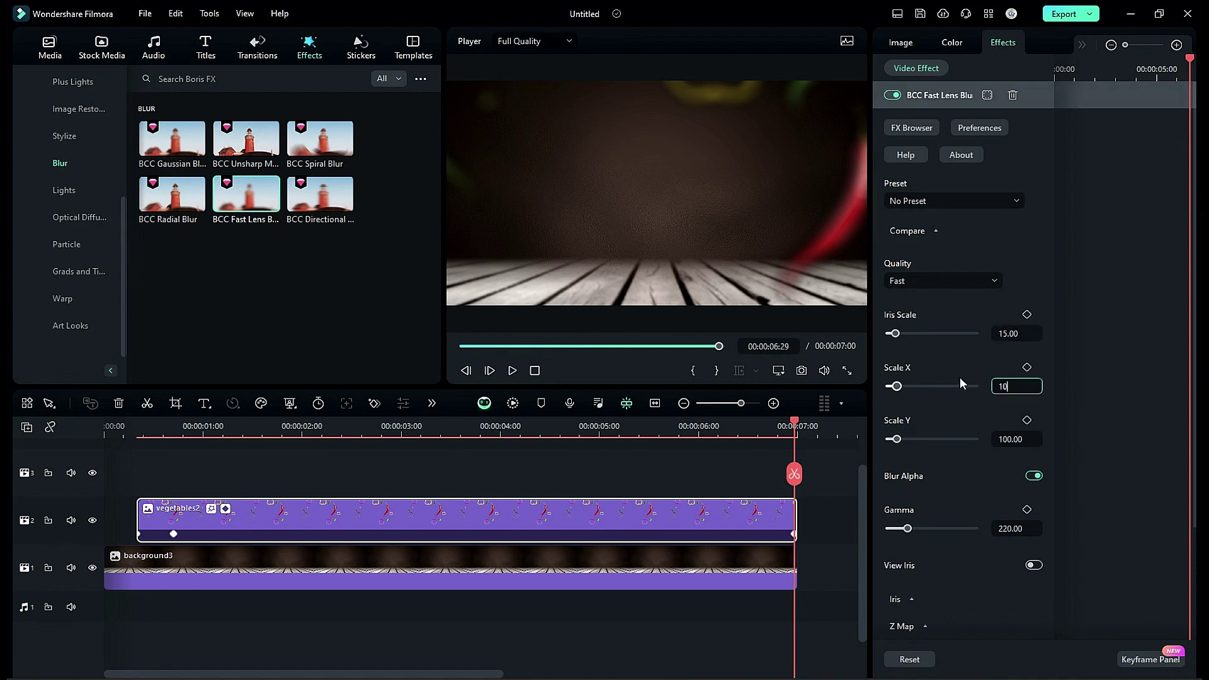
key(Return)
text(10)
key(Return)
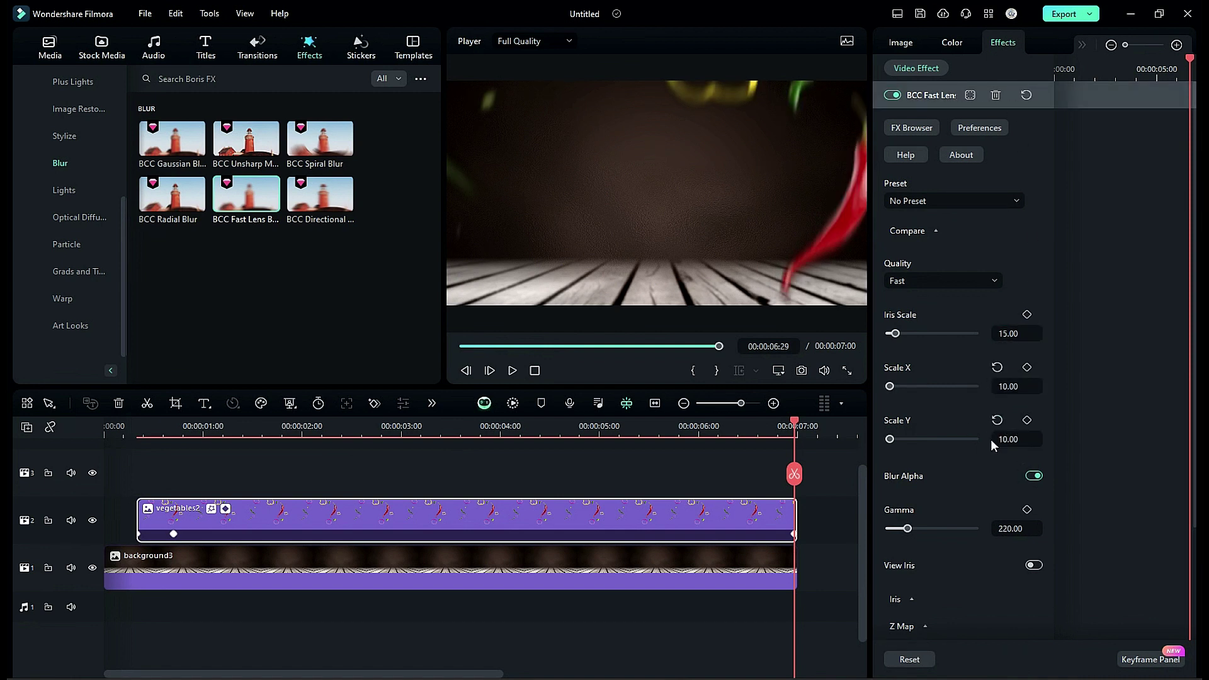
drag(908, 528, 896, 528)
drag(895, 333, 913, 334)
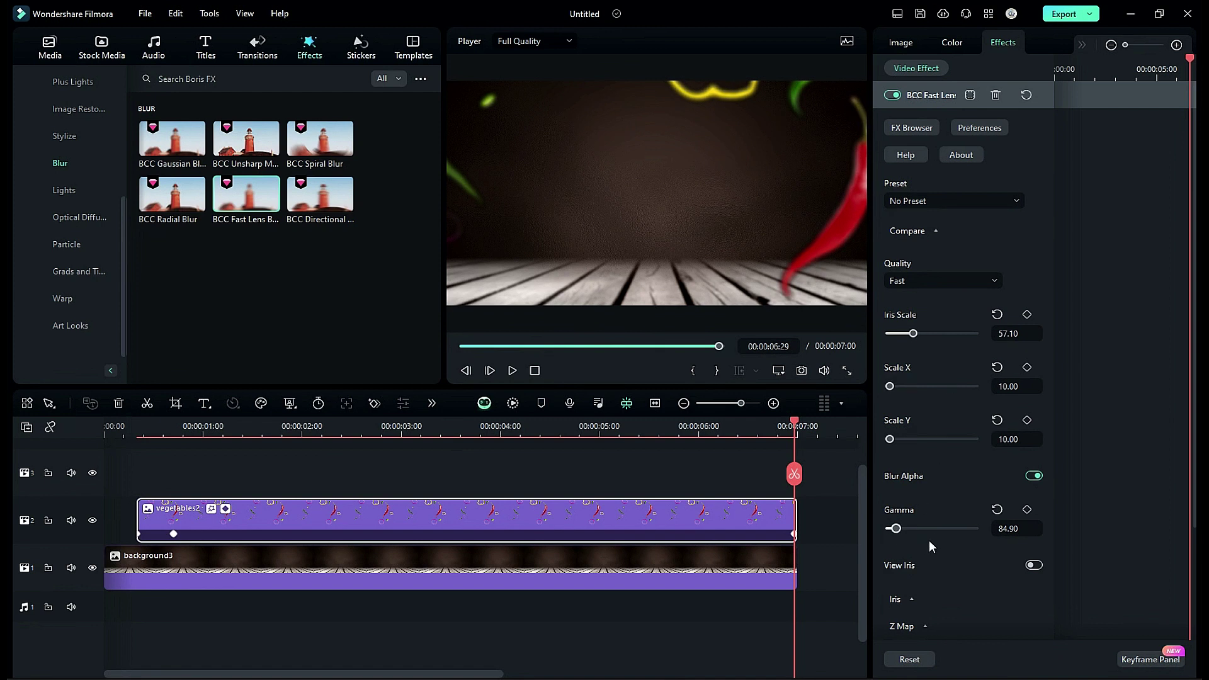
drag(895, 529, 885, 529)
Add Pizza 02 on the third track, extended to end at seven seconds
click(66, 55)
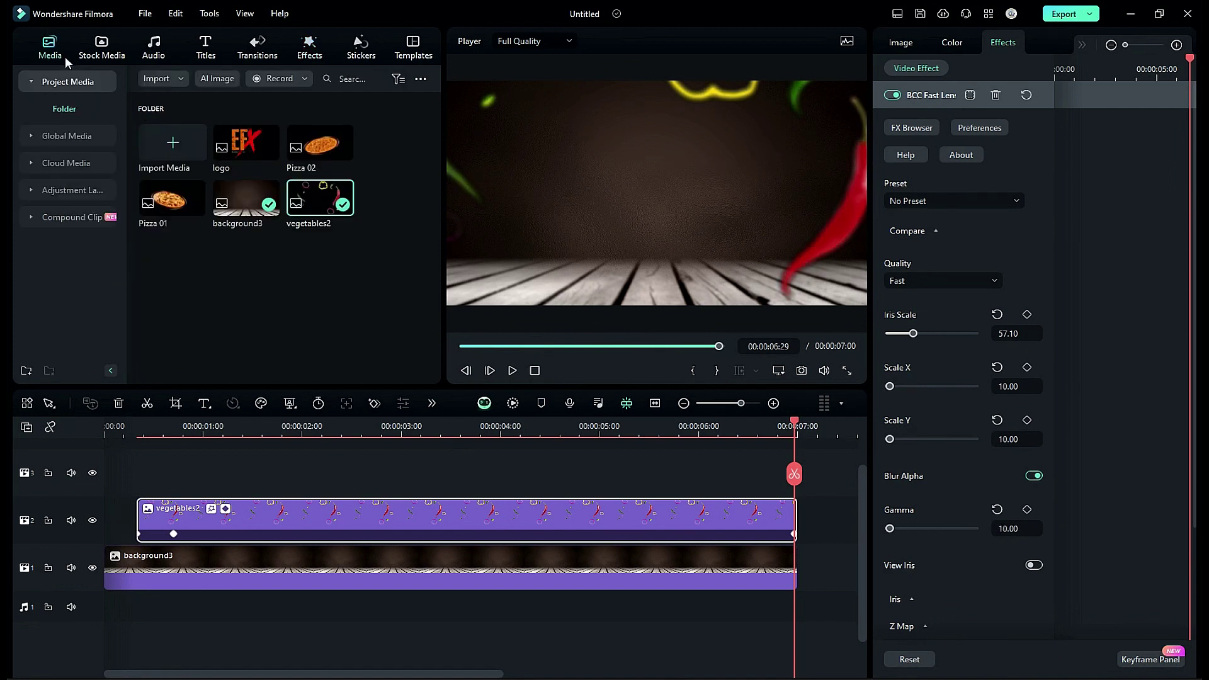
drag(307, 149, 108, 476)
drag(596, 484, 795, 477)
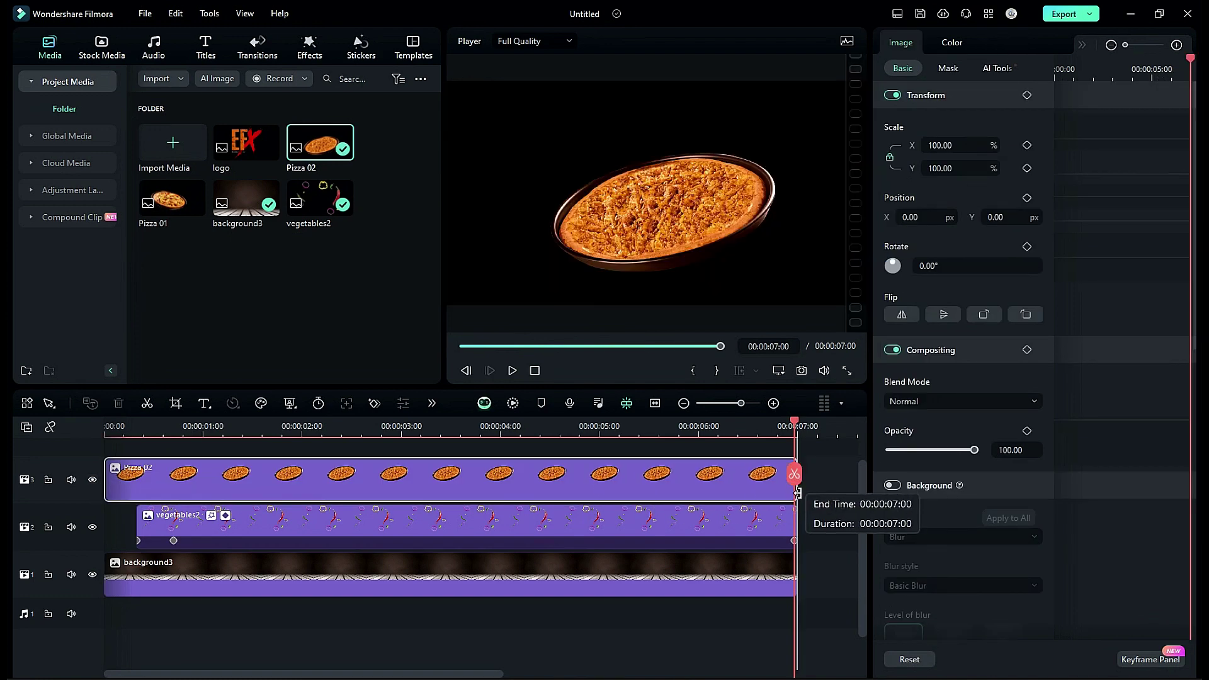
click(175, 425)
drag(175, 424, 100, 433)
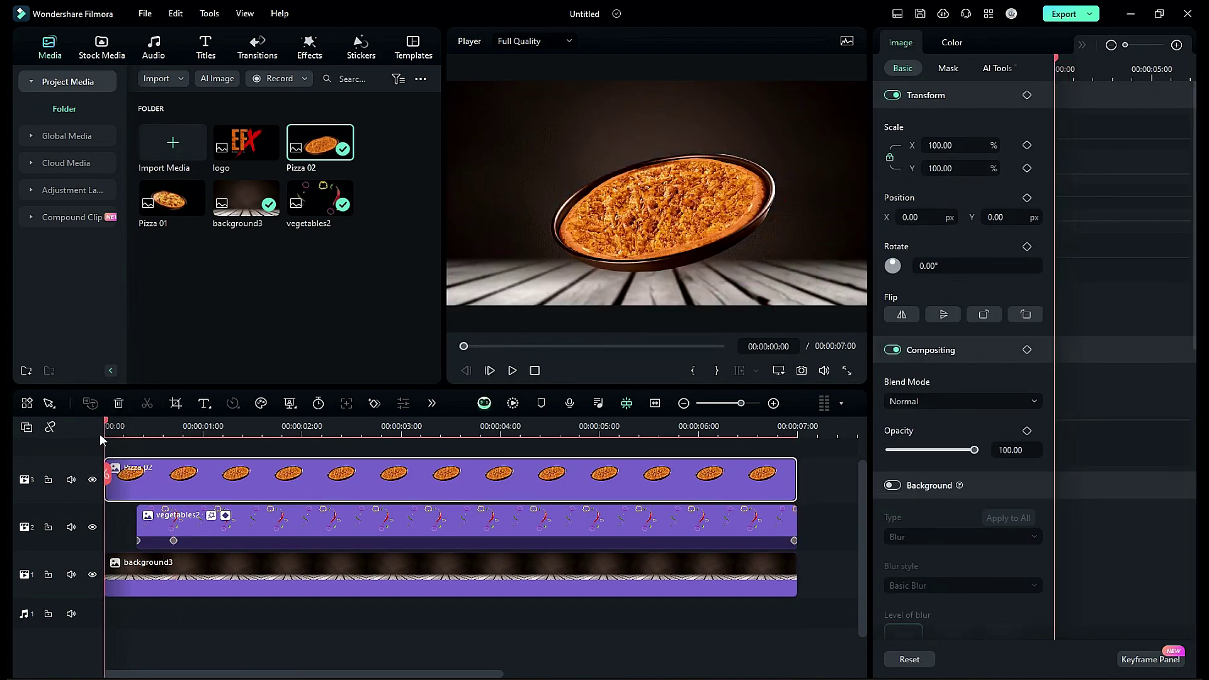
At 0:00, set Pizza 02 to 90% scale, position 1419/450 and 37° rotation
drag(961, 168, 905, 167)
text(90)
key(Return)
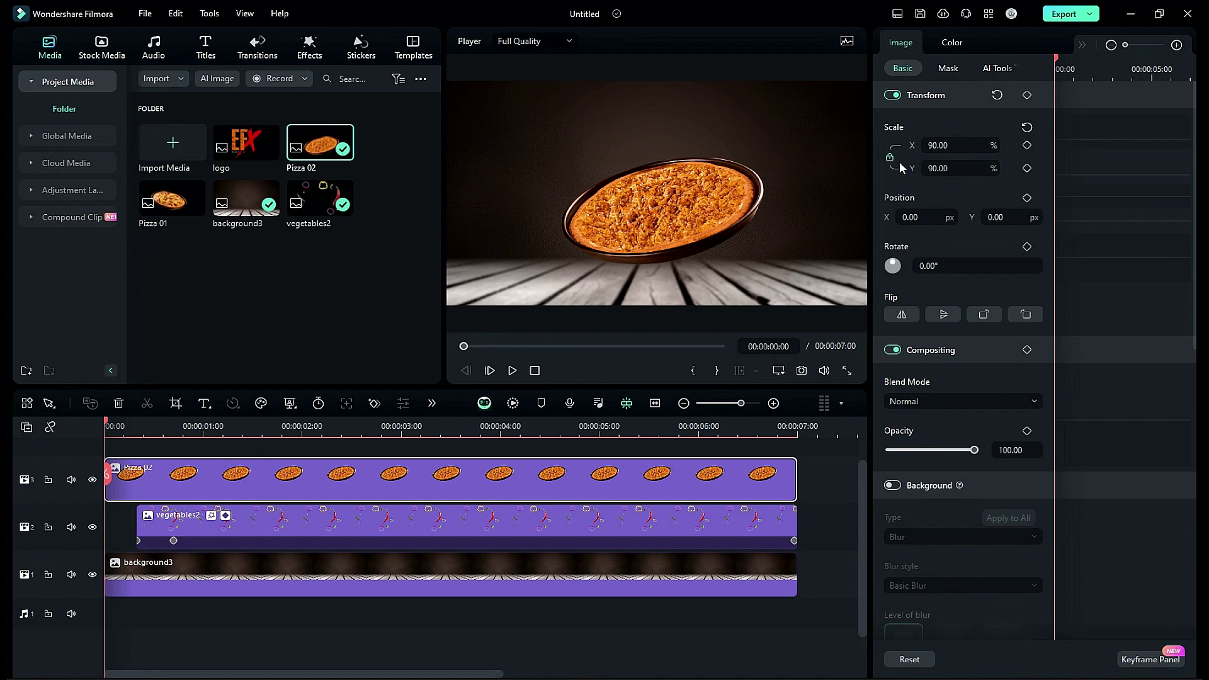
drag(954, 217, 930, 216)
text(1419)
key(Tab)
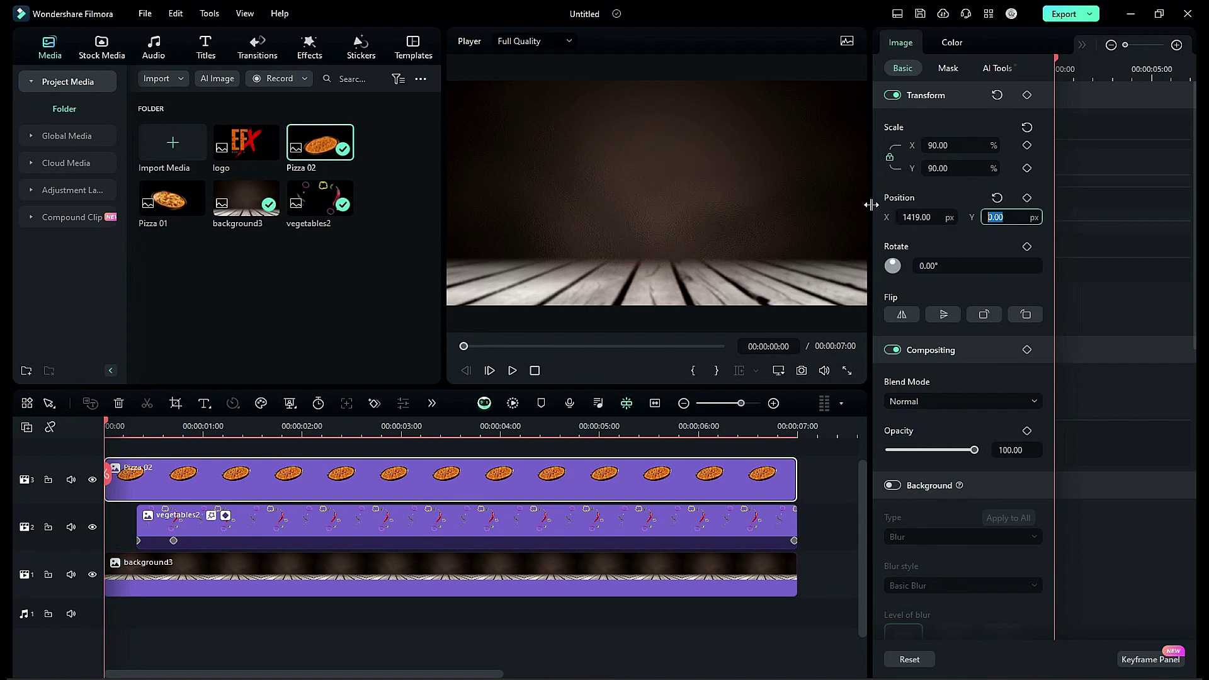
text(450)
key(Tab)
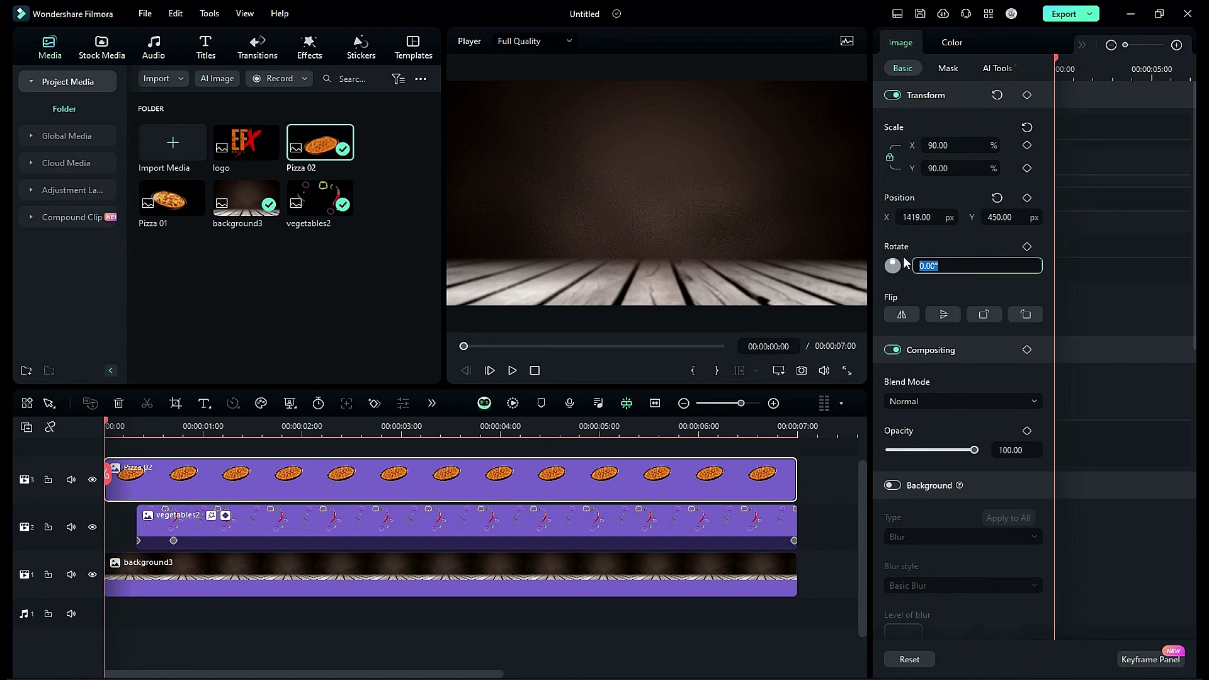
text(37)
key(Return)
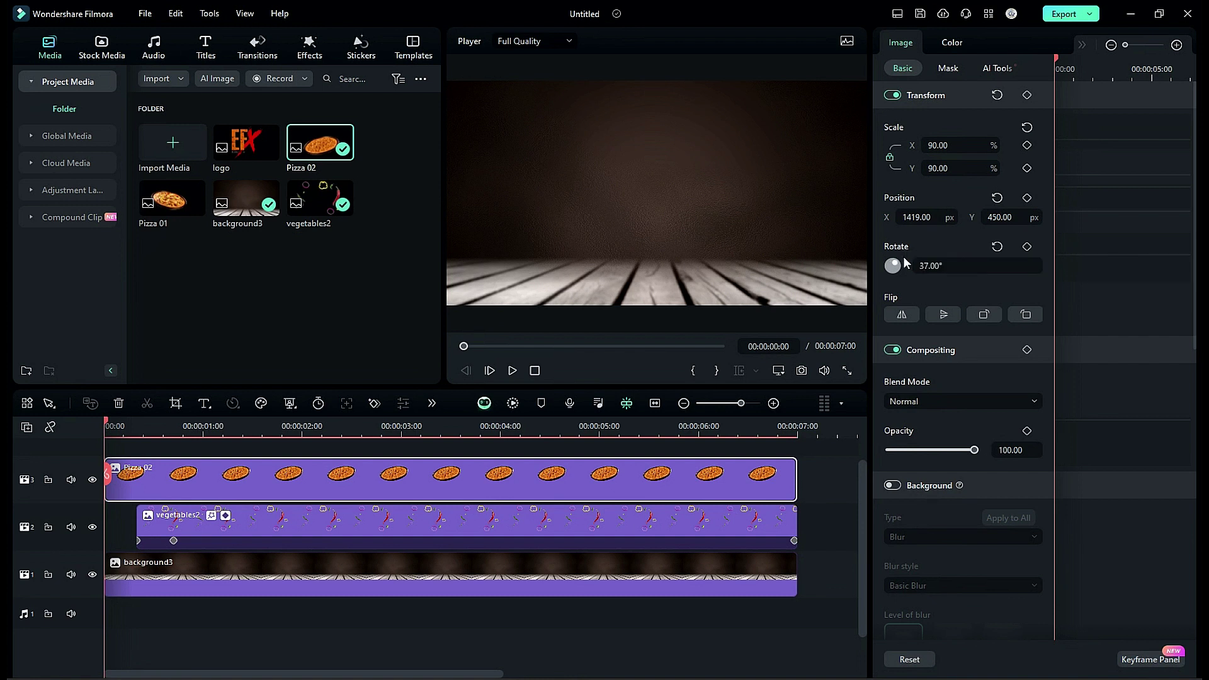
Keyframe the pizza's start, then at 24 frames move it to 295/-118 with 0° rotation
click(1027, 96)
drag(115, 424, 183, 424)
click(894, 216)
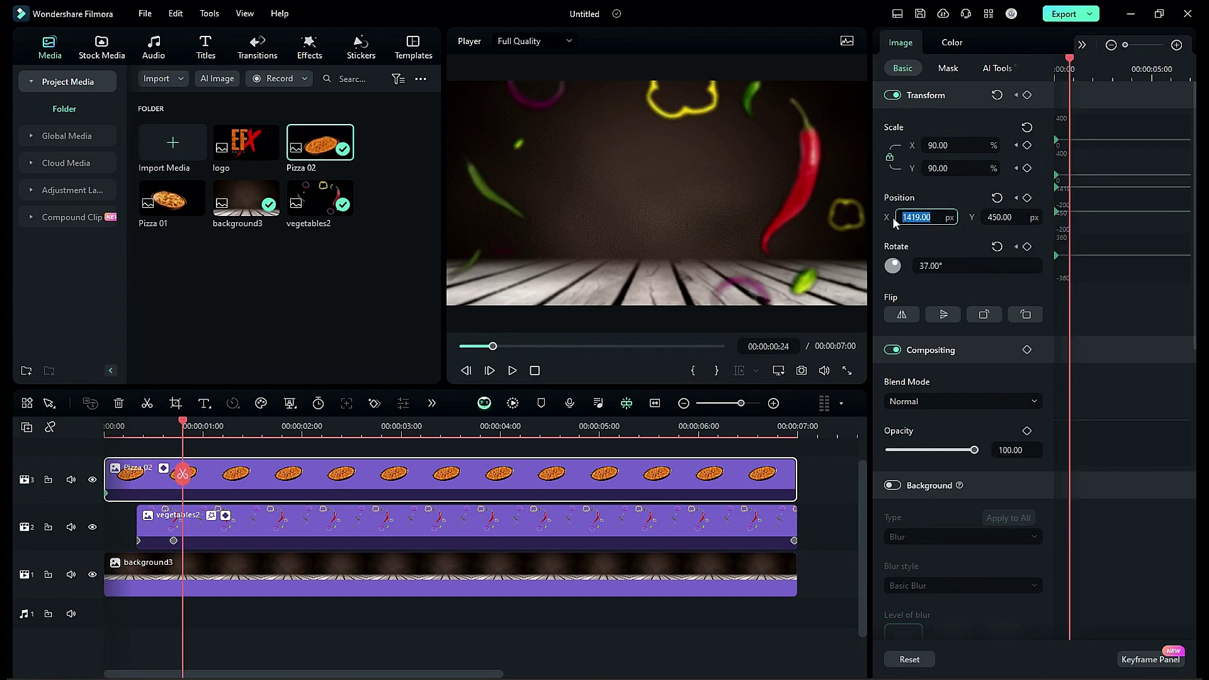
text(295)
key(Return)
key(Tab)
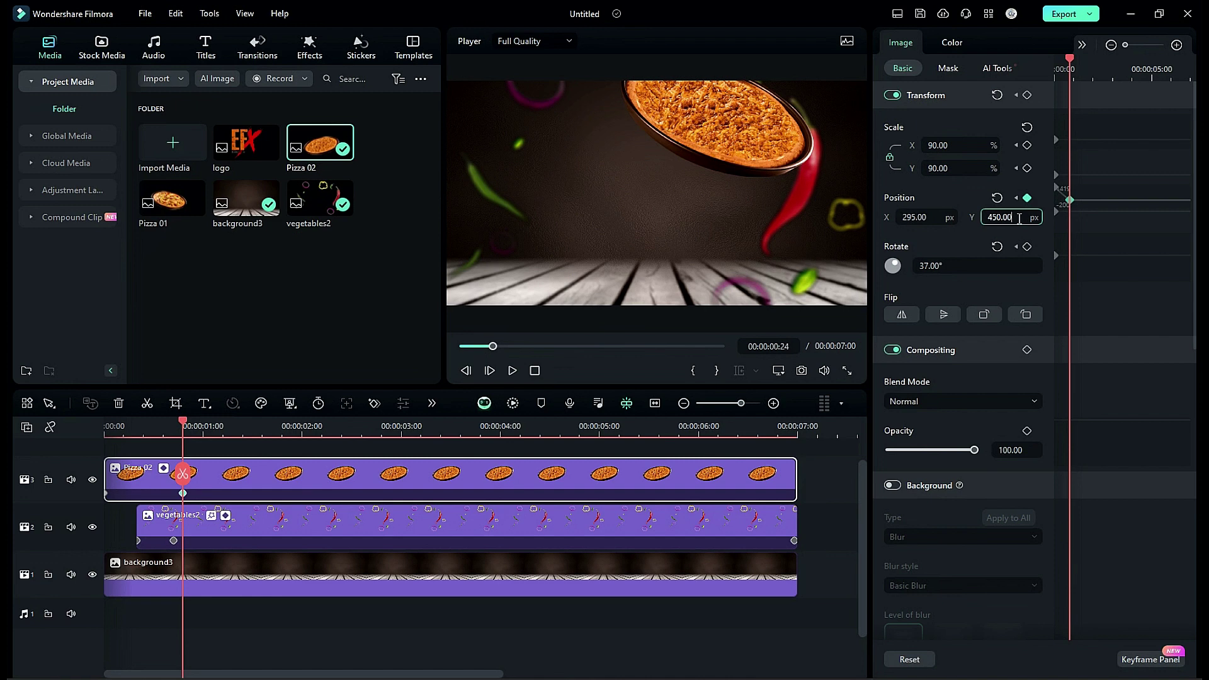
text(-118)
key(Return)
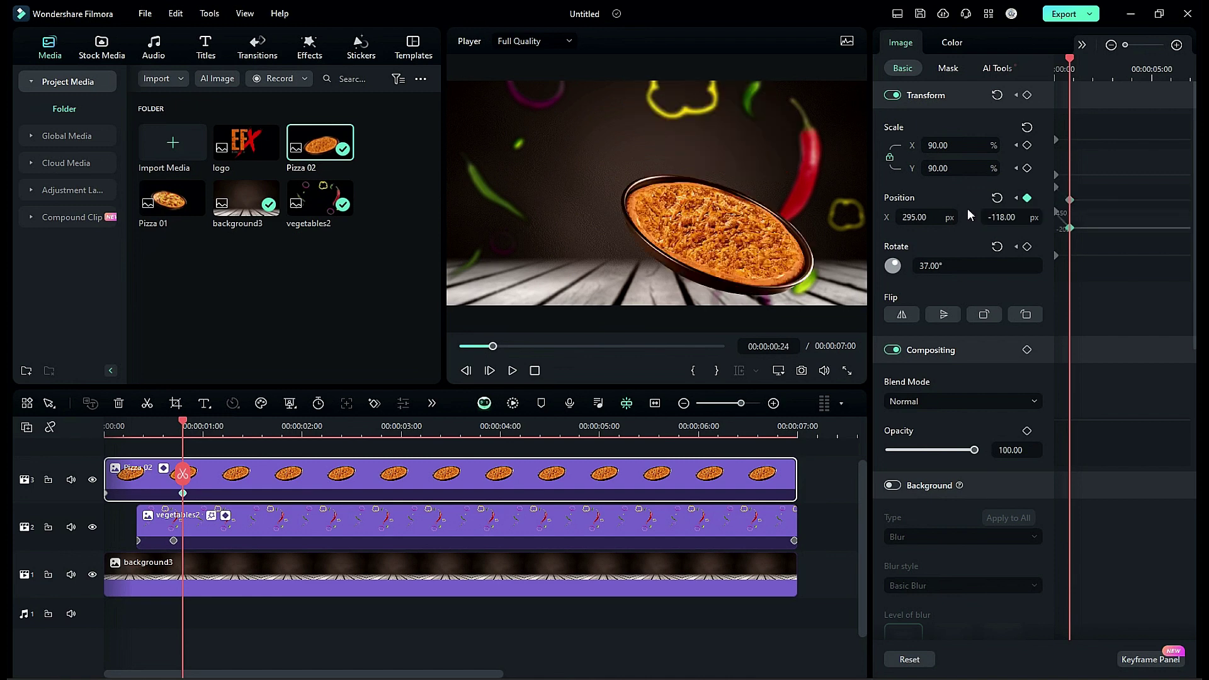
click(997, 246)
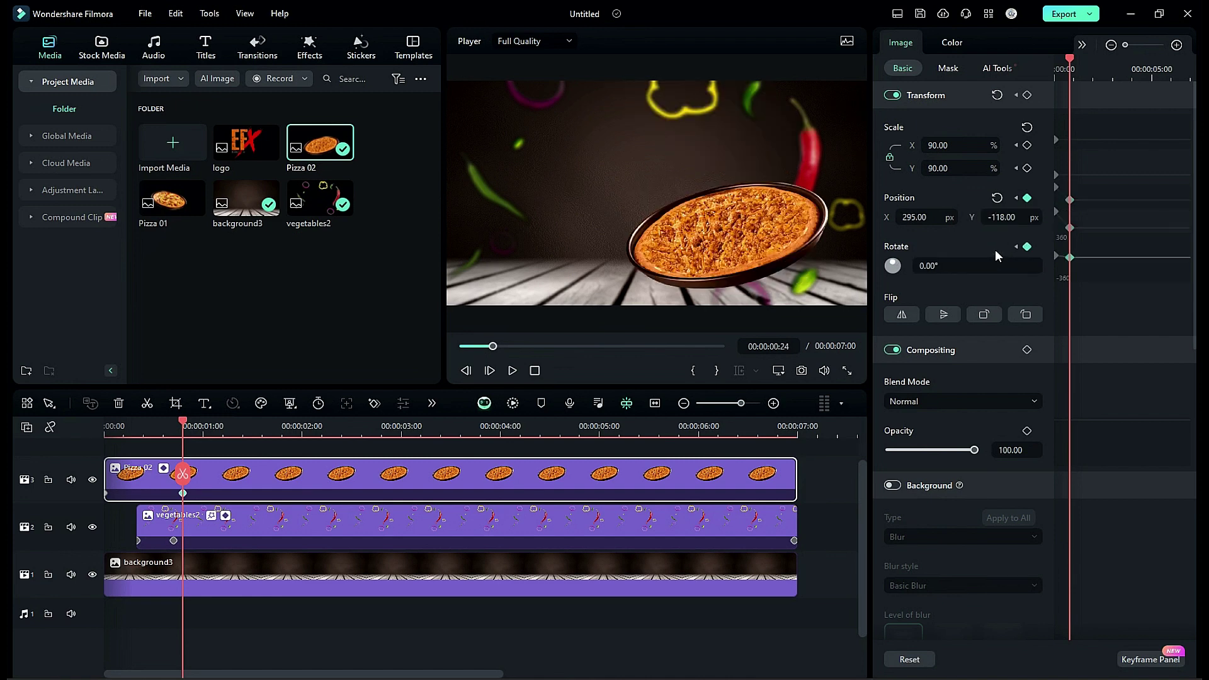
Apply Ease out to Pizza 02's keyframes and reshape the motion curve to arc up-left
click(1144, 46)
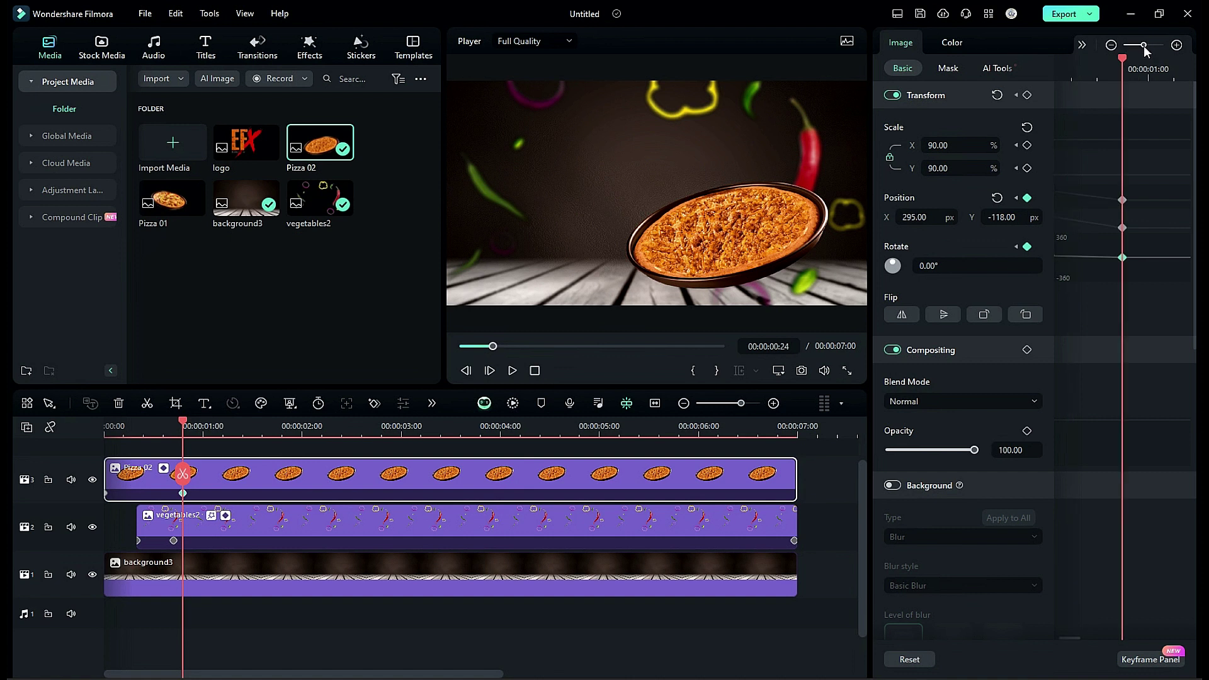
drag(1072, 638, 1067, 637)
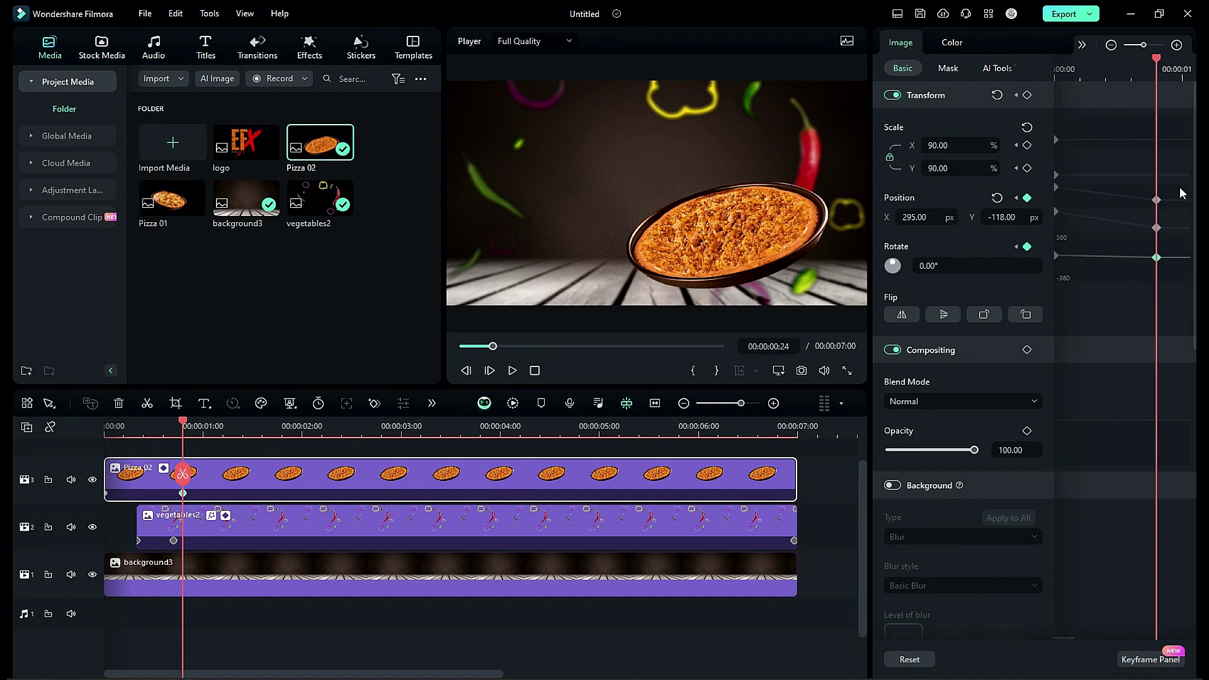
drag(1180, 186, 1138, 289)
click(1082, 44)
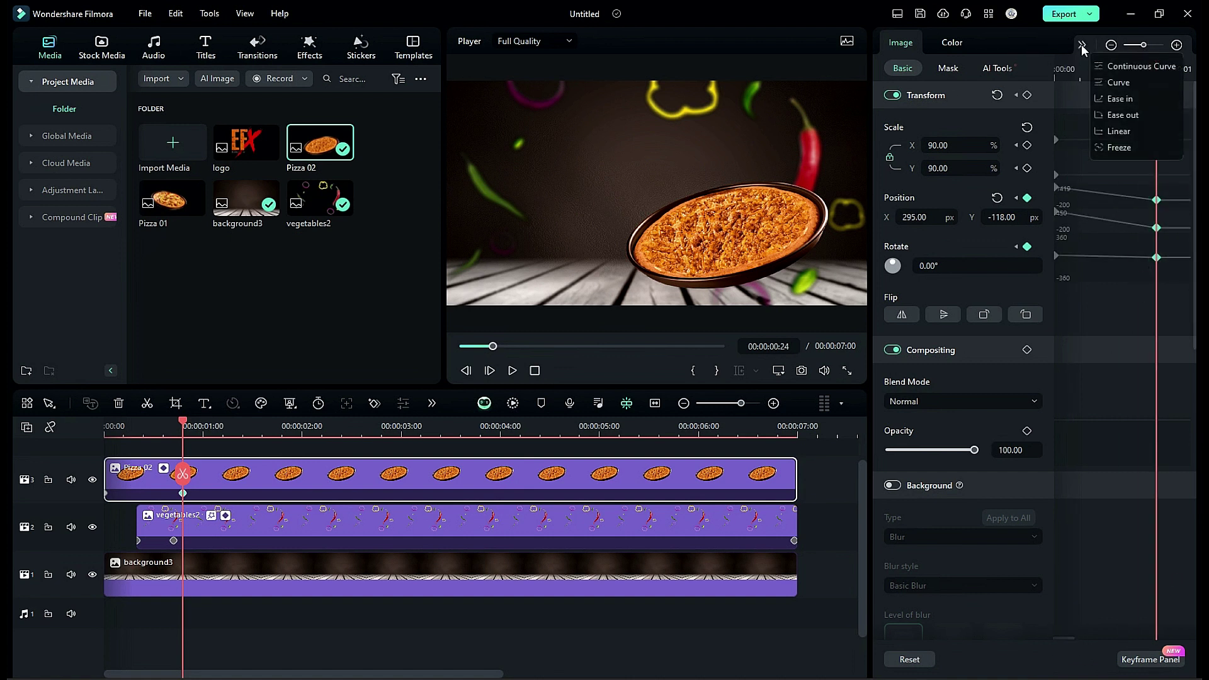
click(1127, 115)
click(1108, 179)
click(1085, 152)
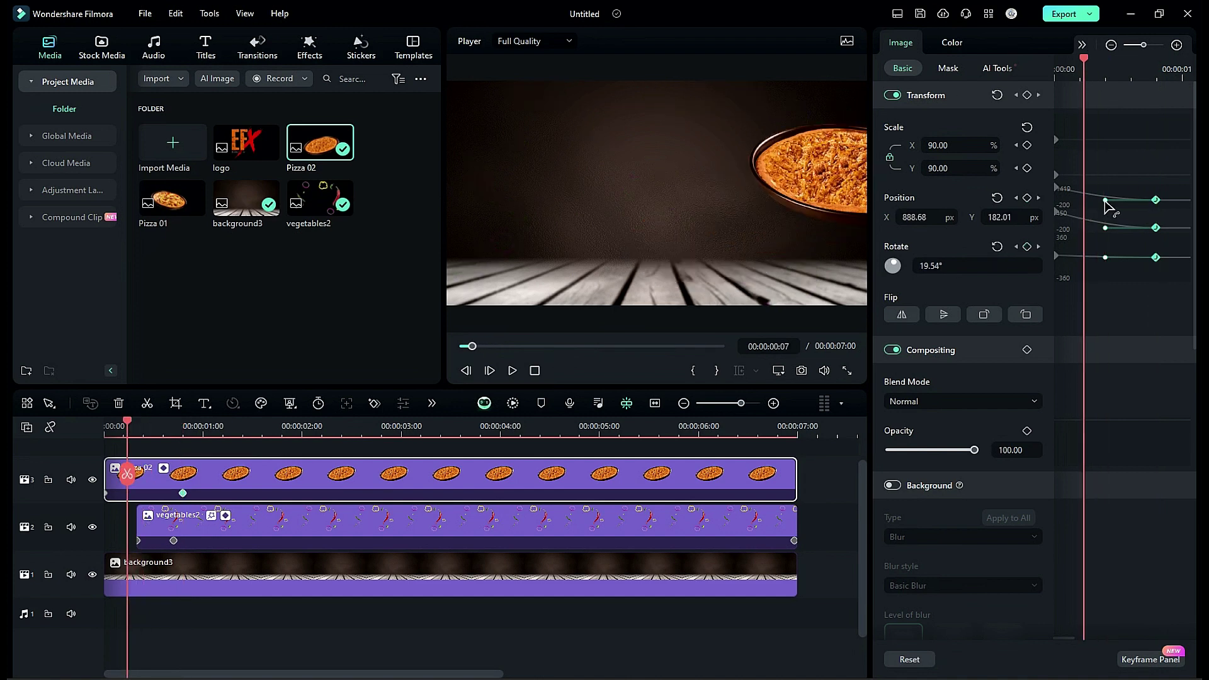
drag(1109, 207, 1116, 235)
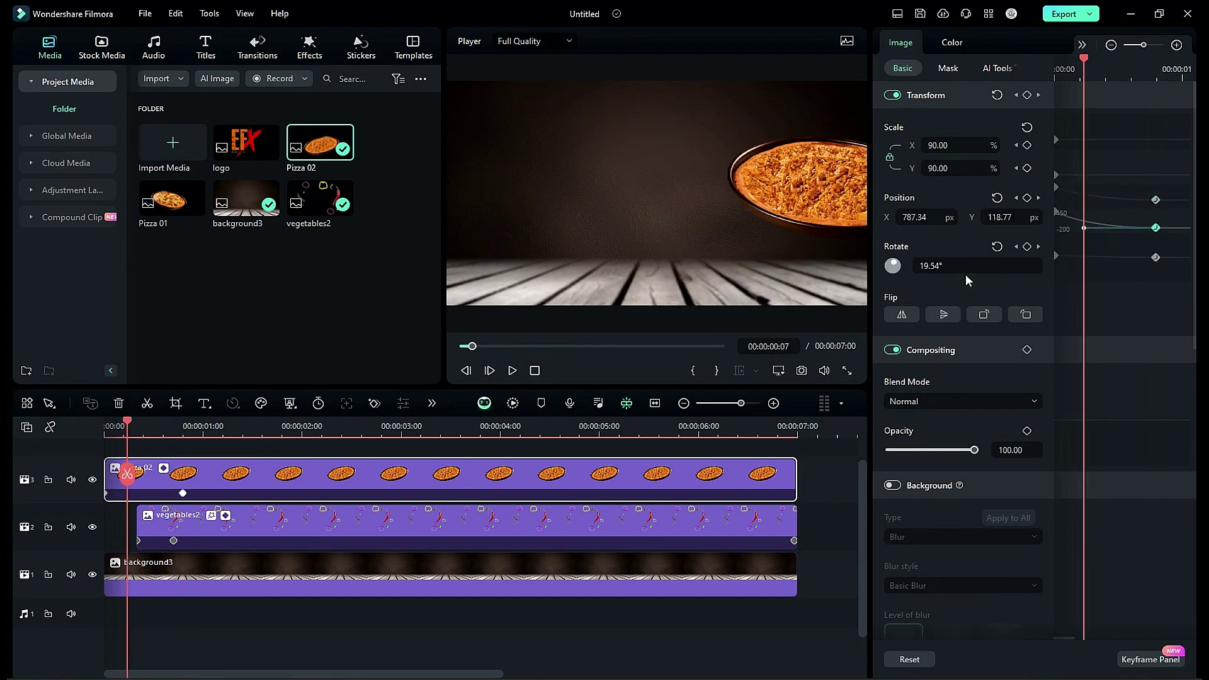
Preview the pizza's flight from the beginning of the timeline
key(space)
key(space)
key(Home)
key(space)
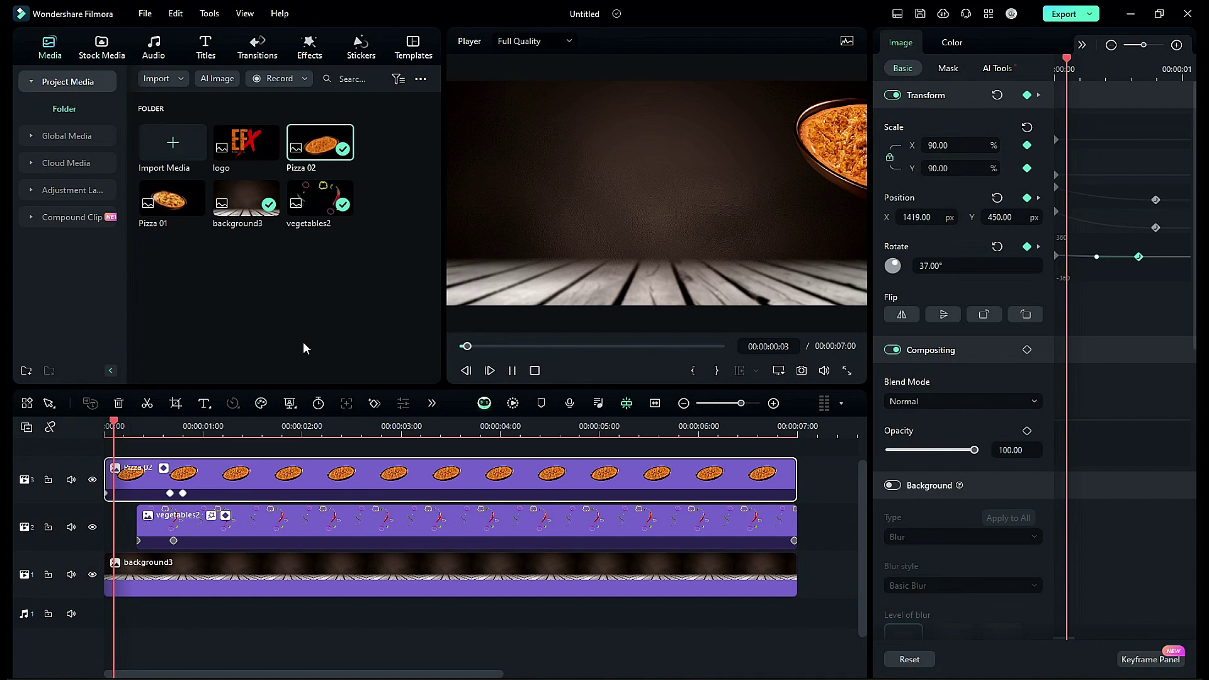
key(space)
Add Pizza 01 on a new track above Pizza 02 and scale it to 90%
drag(172, 198, 124, 472)
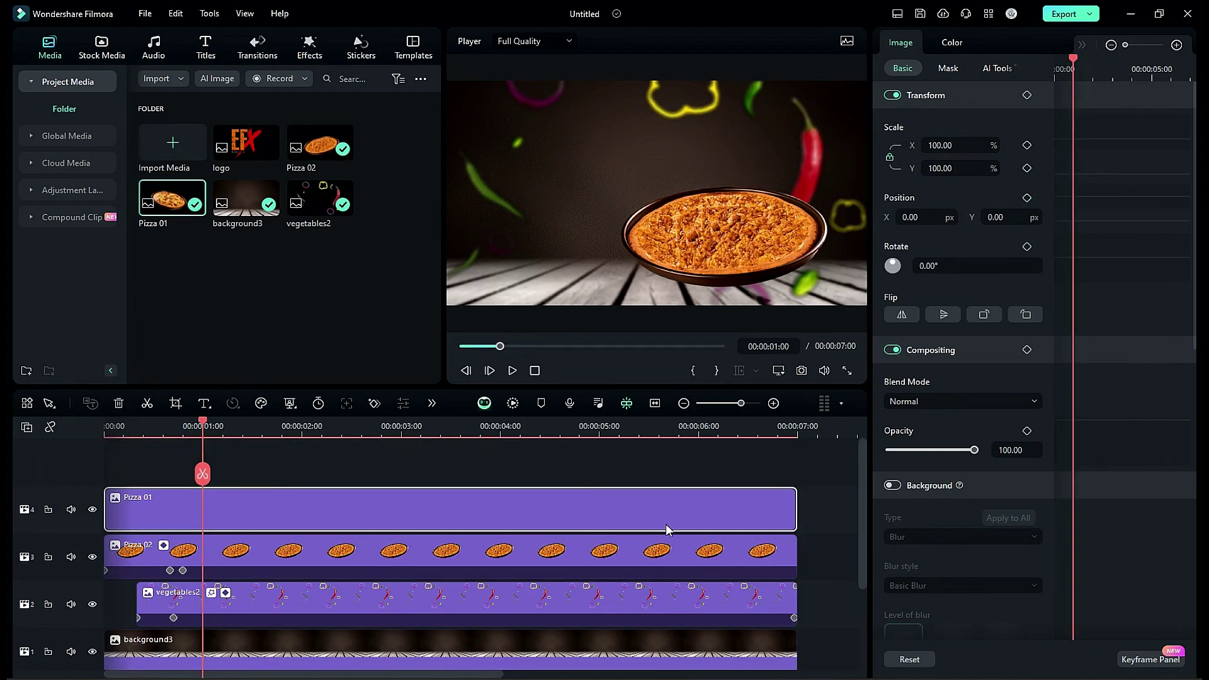
drag(202, 426, 106, 428)
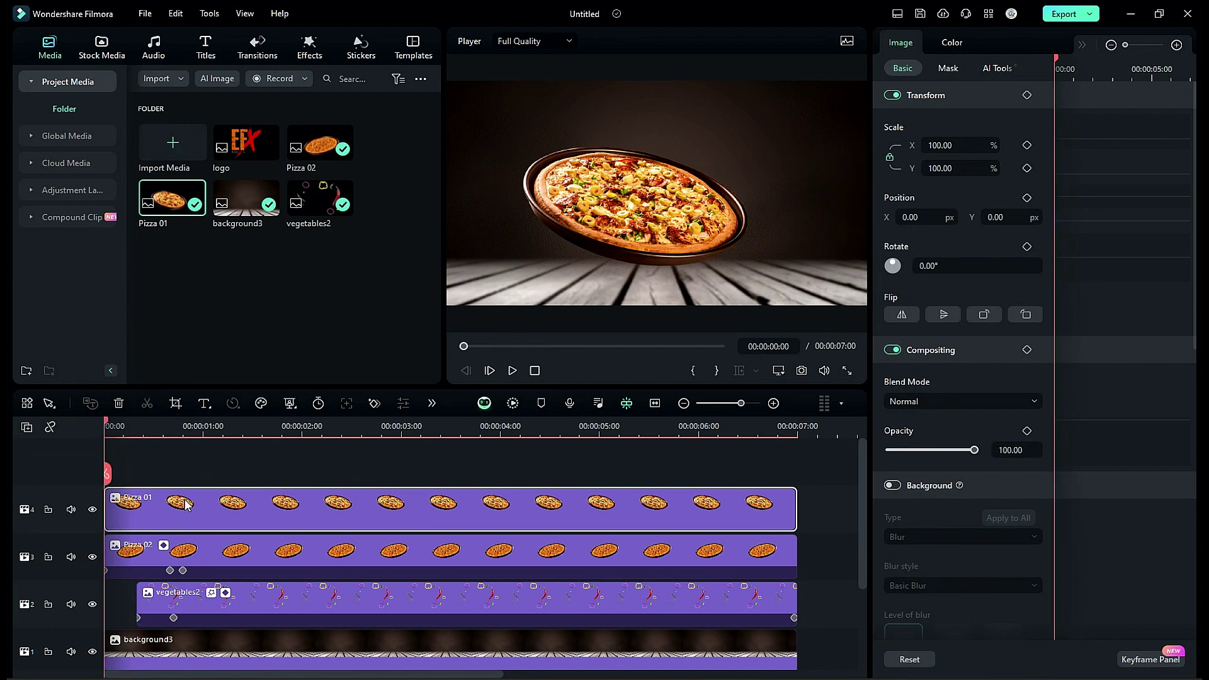
click(943, 168)
text(90)
click(878, 161)
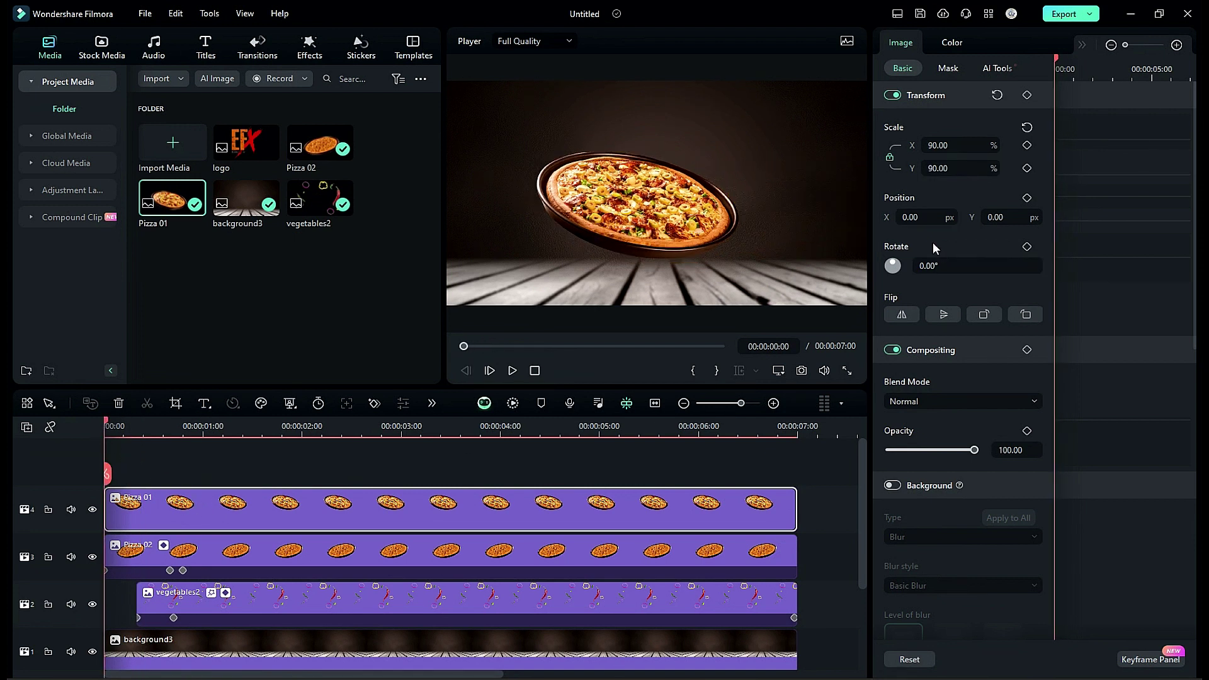
Set Pizza 01's starting position to -1356/450 and its rotation to -46°
double_click(937, 218)
text(-1356)
key(Return)
click(1002, 217)
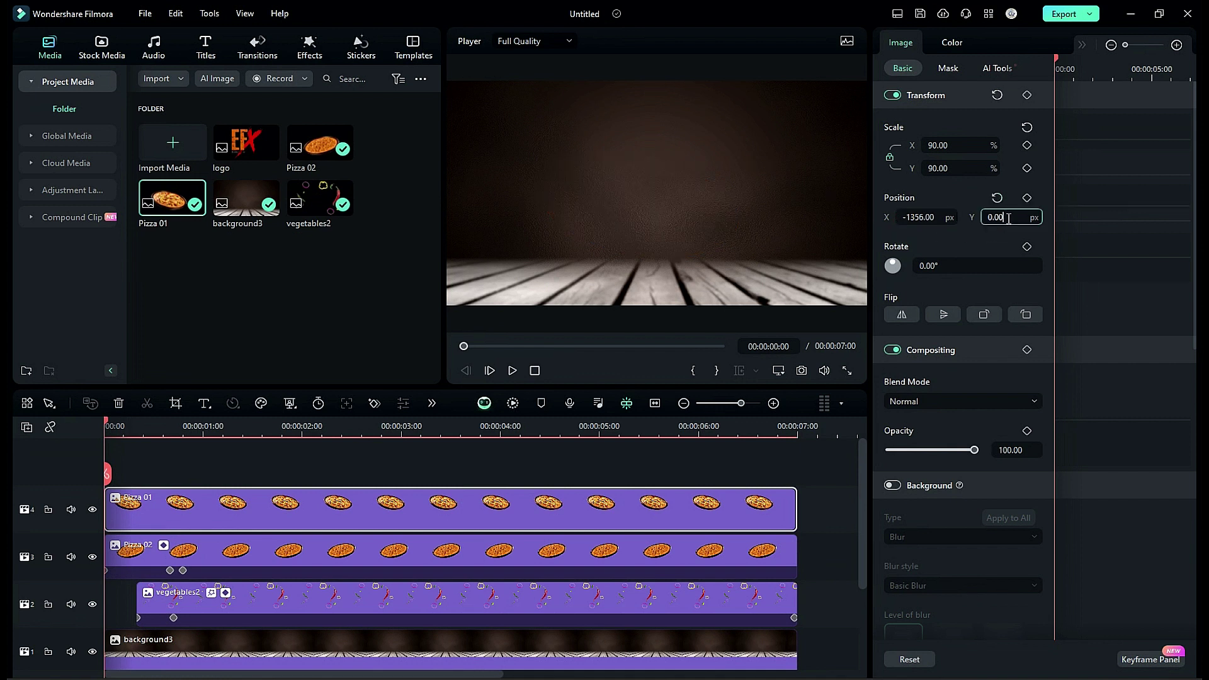
double_click(1000, 217)
text(450)
key(Return)
click(927, 265)
double_click(927, 265)
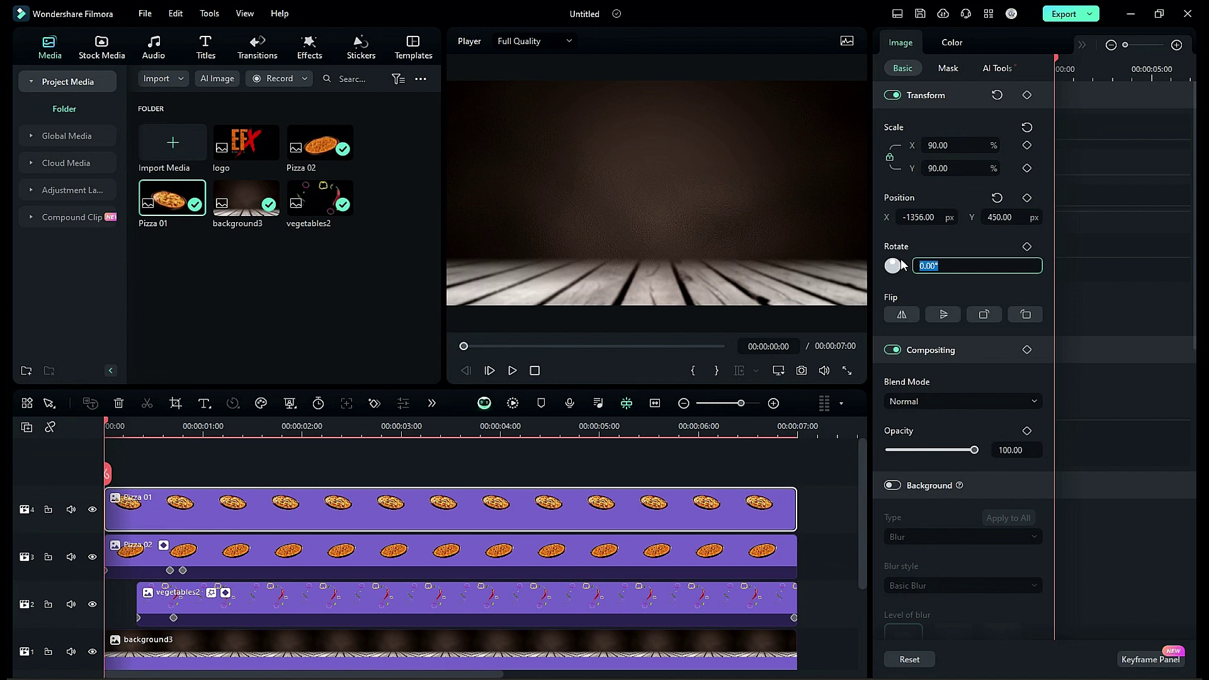
text(-46)
key(Return)
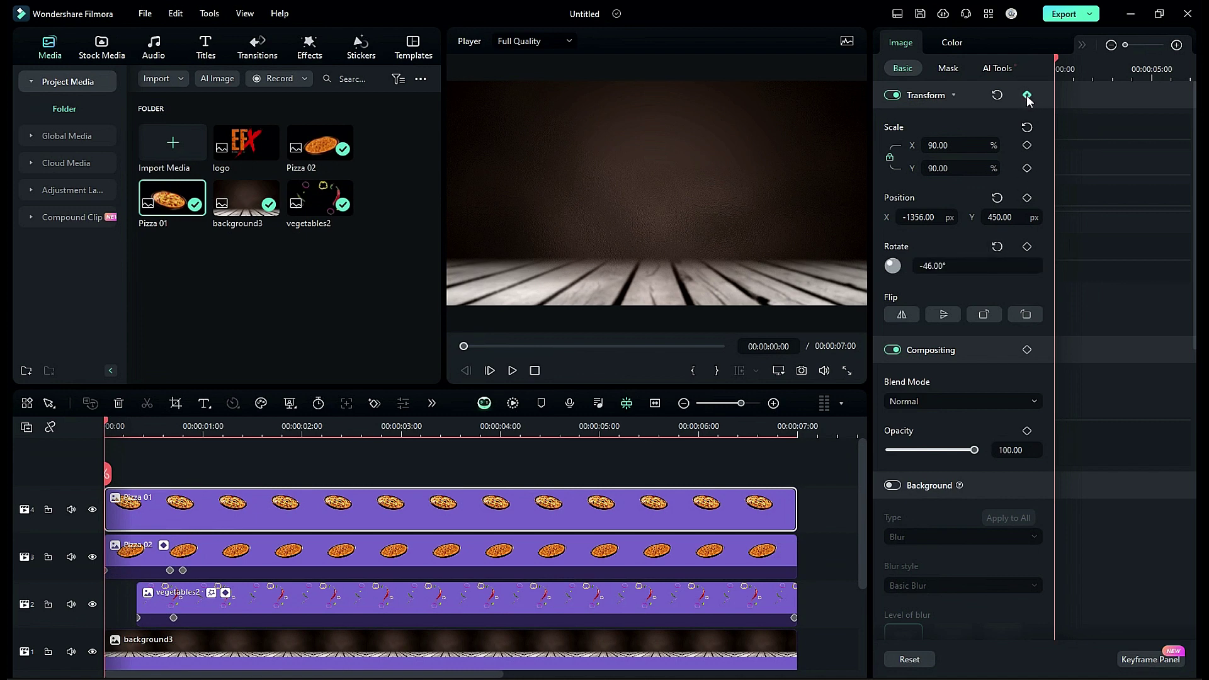
Keyframe the start, then at frame 20 move Pizza 01 to -158/-181 at 0° rotation
click(1027, 95)
drag(105, 427, 170, 473)
click(926, 217)
drag(937, 217, 918, 218)
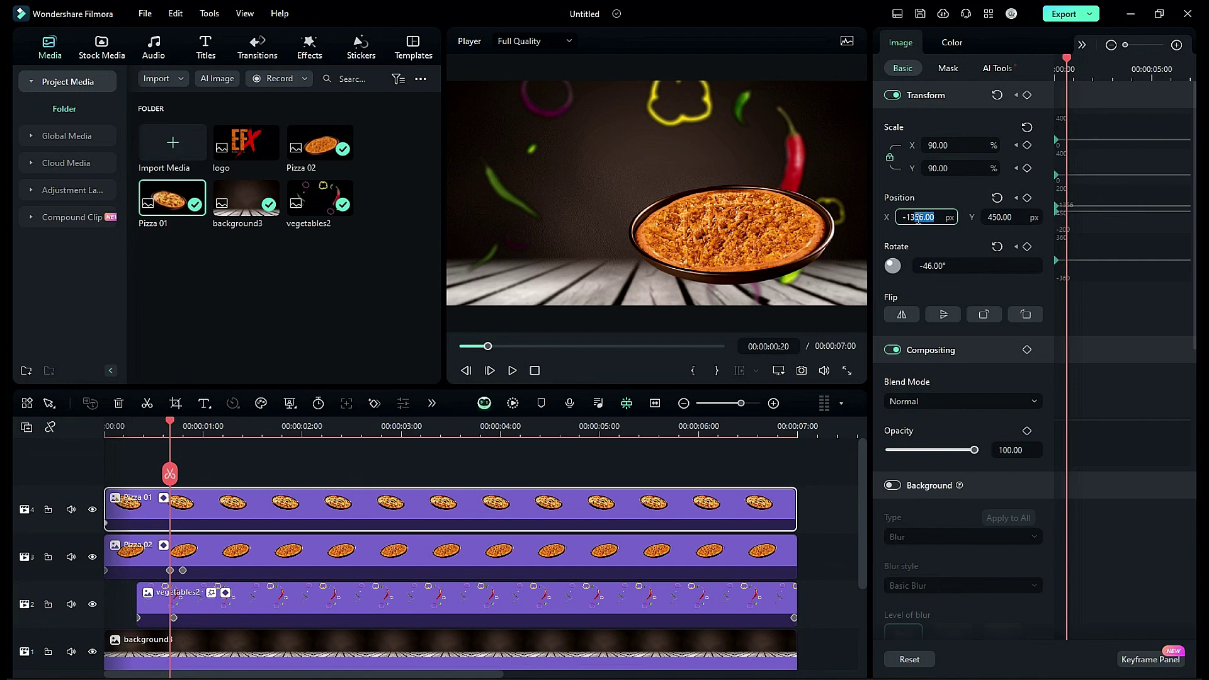
key(BackSpace)
key(Return)
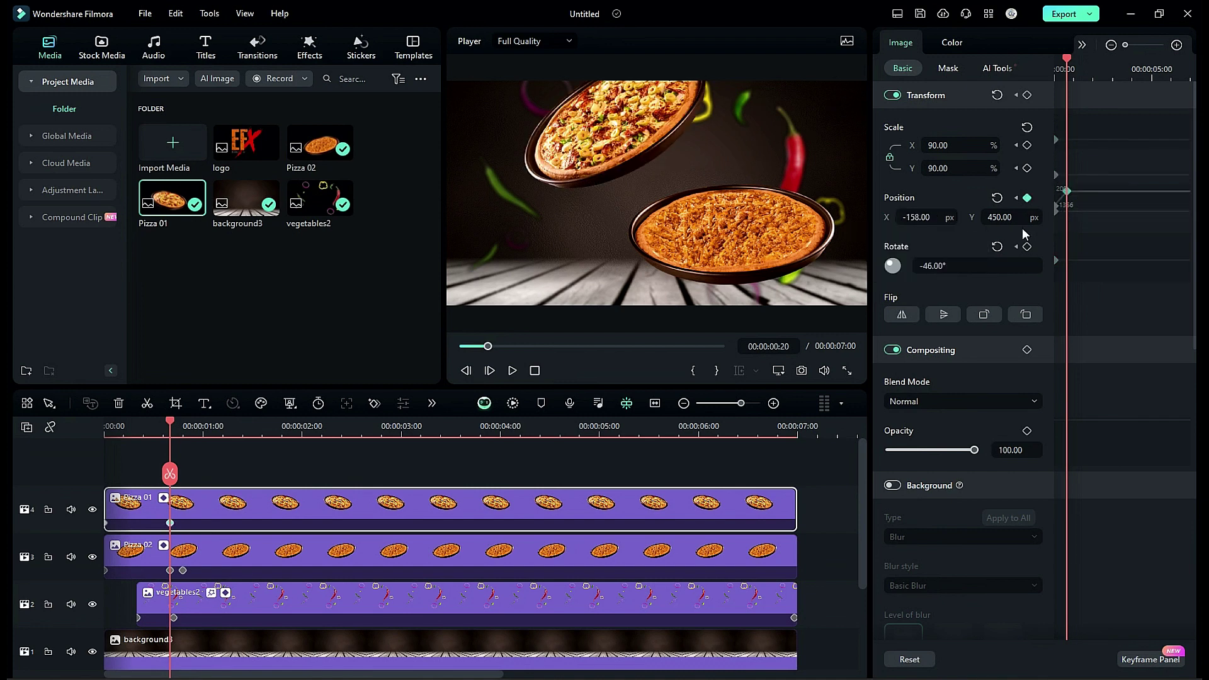
click(984, 217)
text(-118)
key(Return)
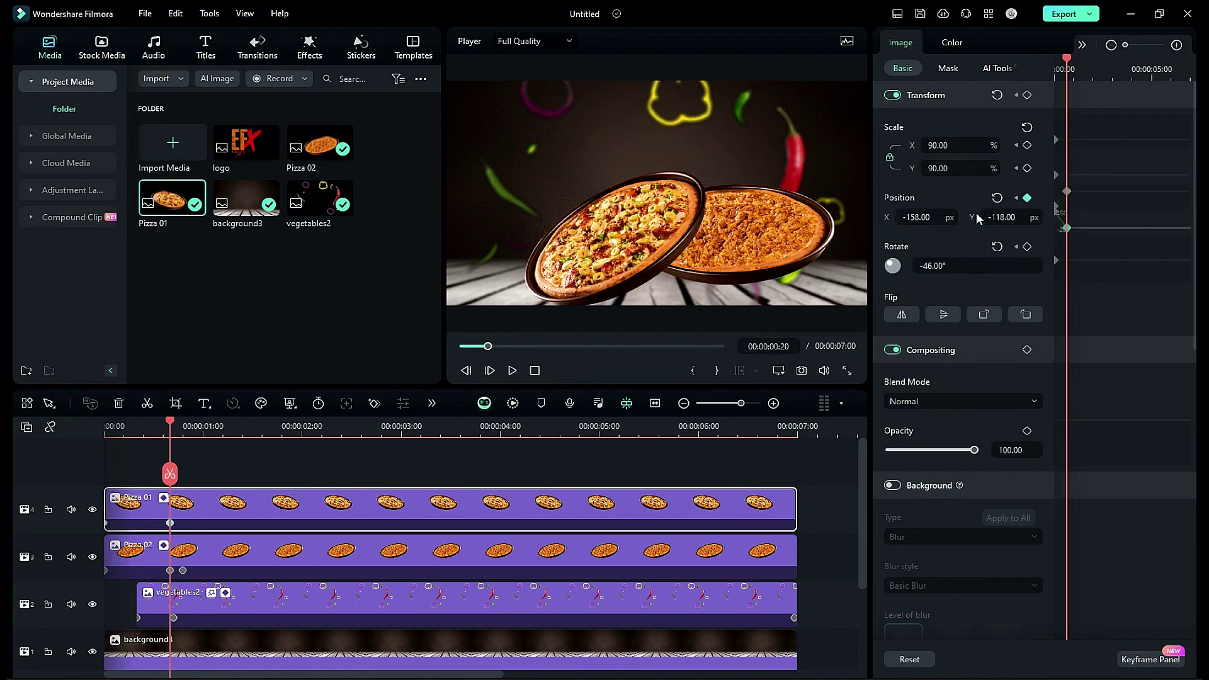
click(997, 245)
drag(1002, 217, 978, 219)
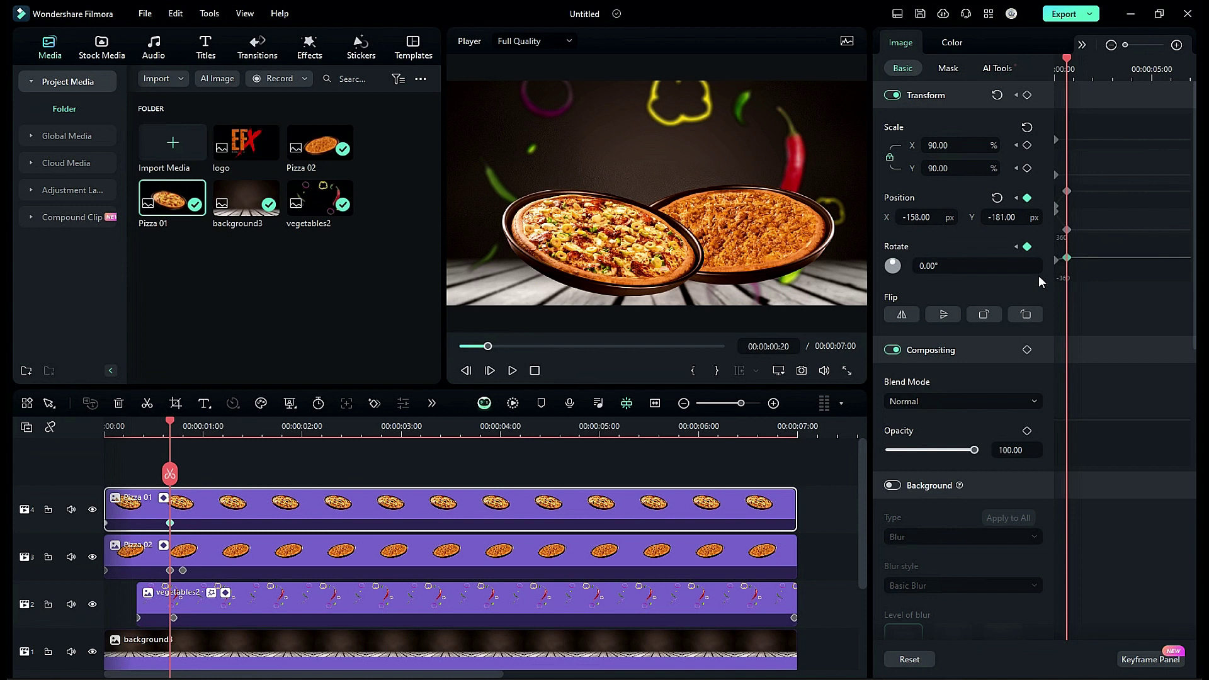
Give Pizza 01's keyframes a smoother curve, reshape its position and rotation easing, and preview
drag(1137, 47, 1144, 47)
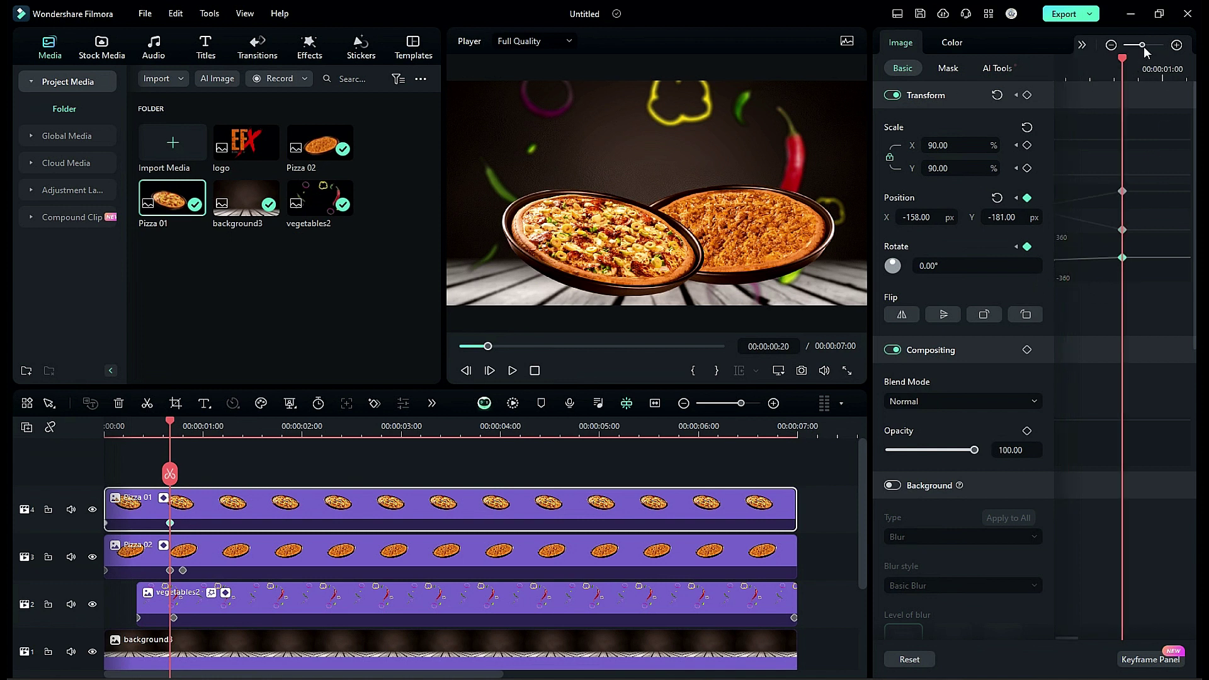
drag(1158, 185, 1130, 261)
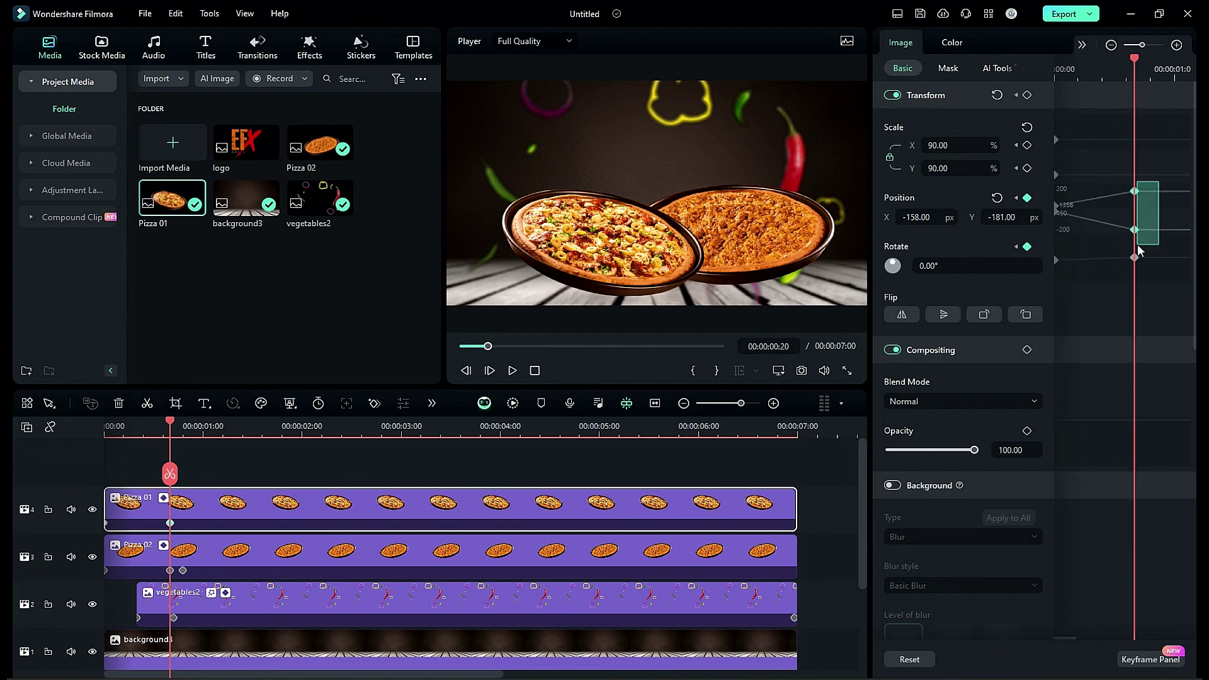
right_click(1089, 39)
click(1125, 122)
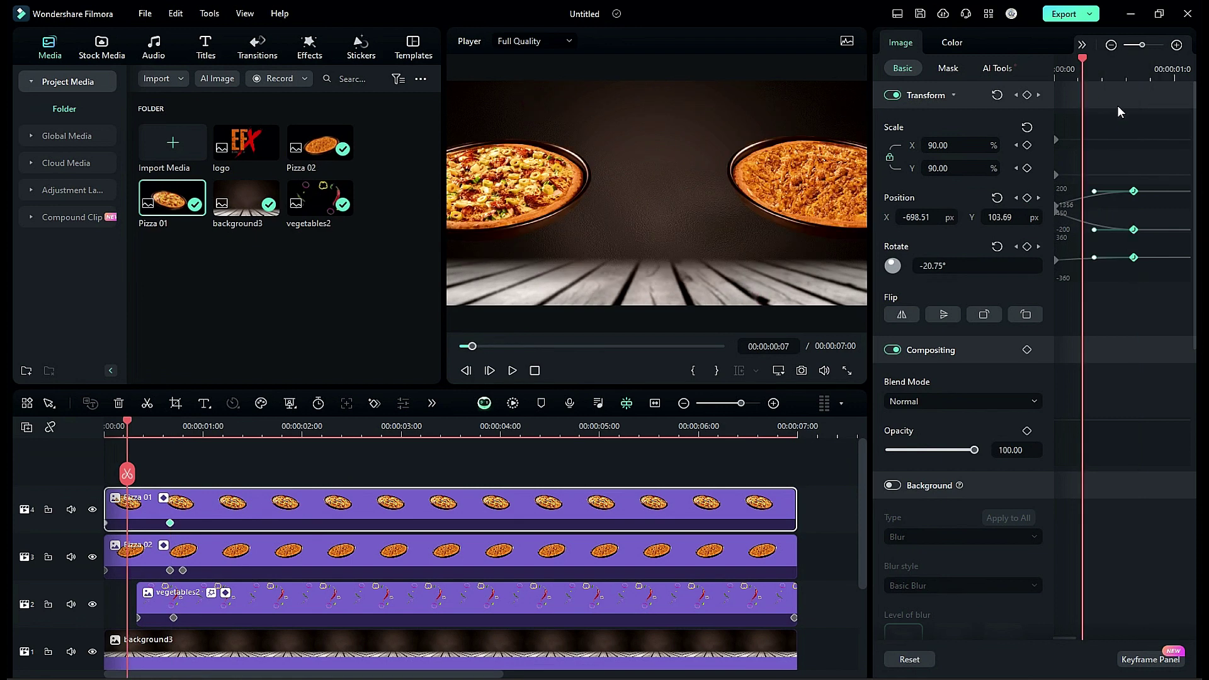
drag(1096, 198, 1086, 257)
drag(128, 429, 96, 420)
key(space)
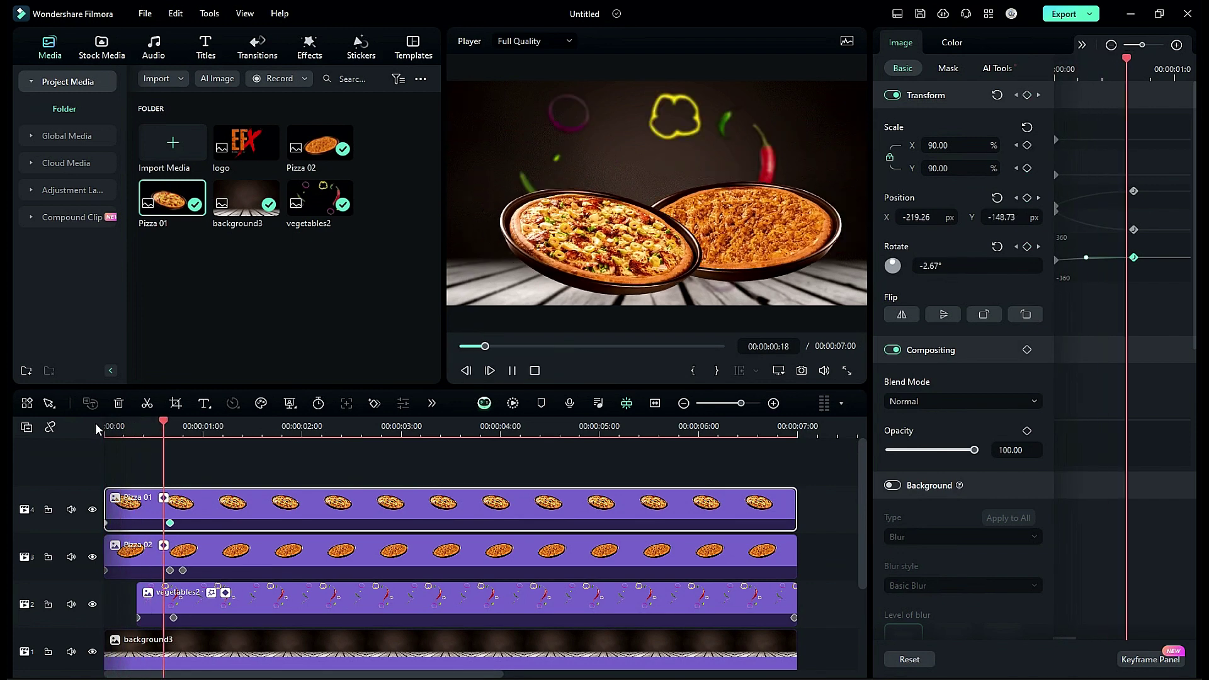
Place the EFX logo on a new top track spanning the full 7 seconds
click(247, 144)
drag(247, 143, 104, 495)
drag(650, 506, 794, 506)
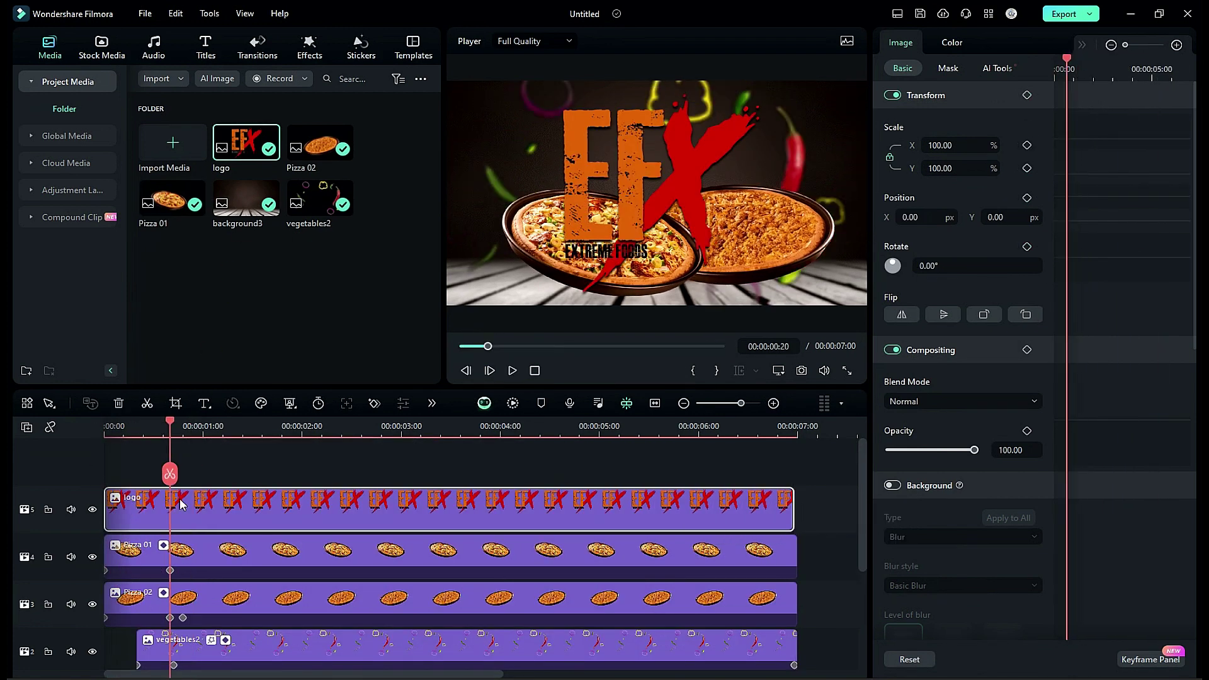
Scale the logo to 17%, move it to -766/438 top-left, and keyframe that spot
click(1027, 96)
click(1027, 96)
click(951, 168)
text(17)
key(Return)
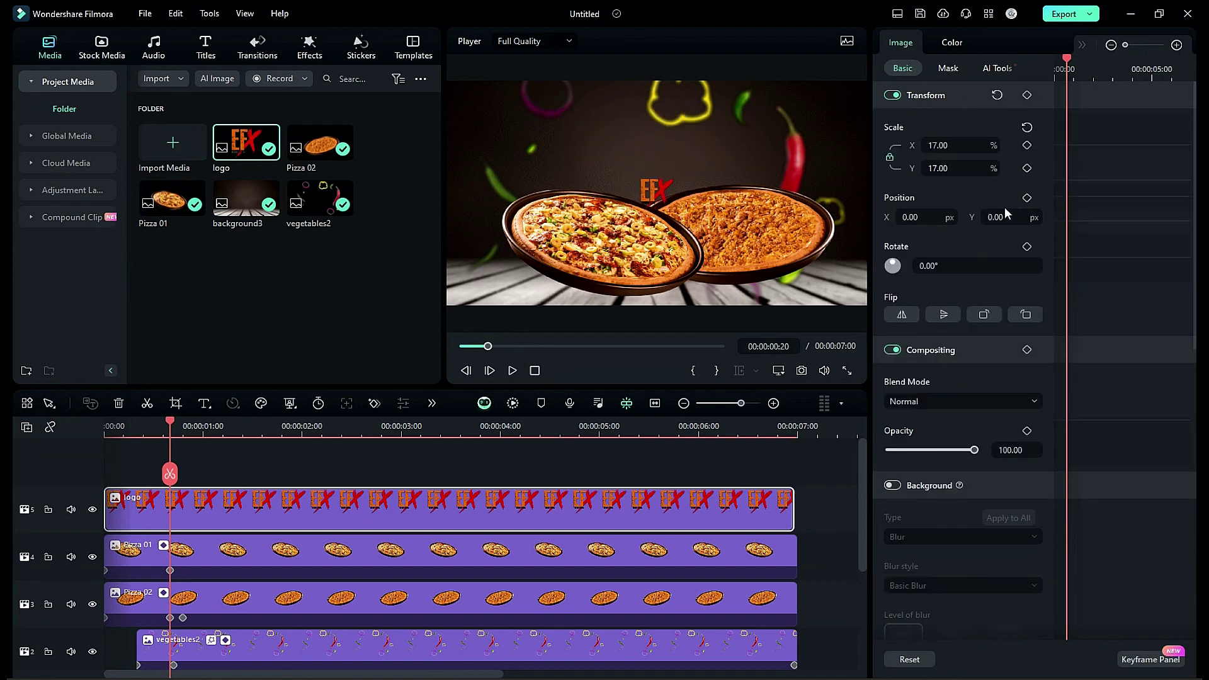
drag(1006, 216, 1039, 216)
drag(917, 216, 869, 216)
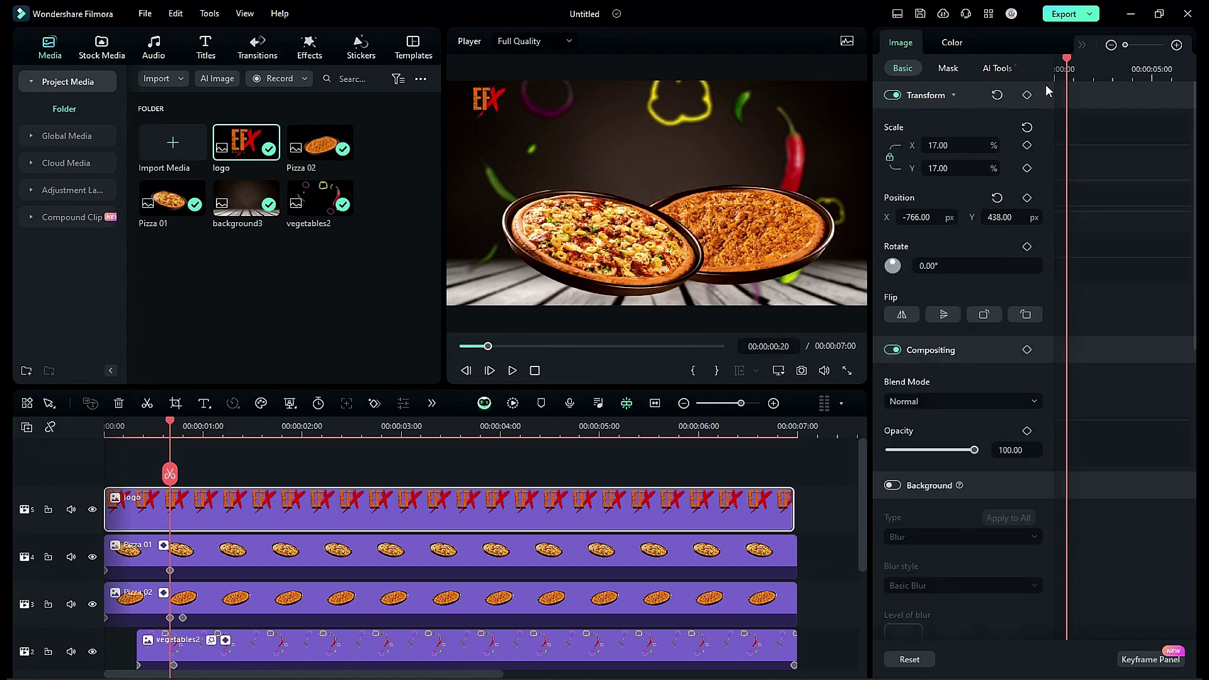
click(1026, 95)
At 0:00, push the logo off-screen left to X -1135 and play back the intro
drag(170, 420, 104, 444)
drag(930, 220, 889, 240)
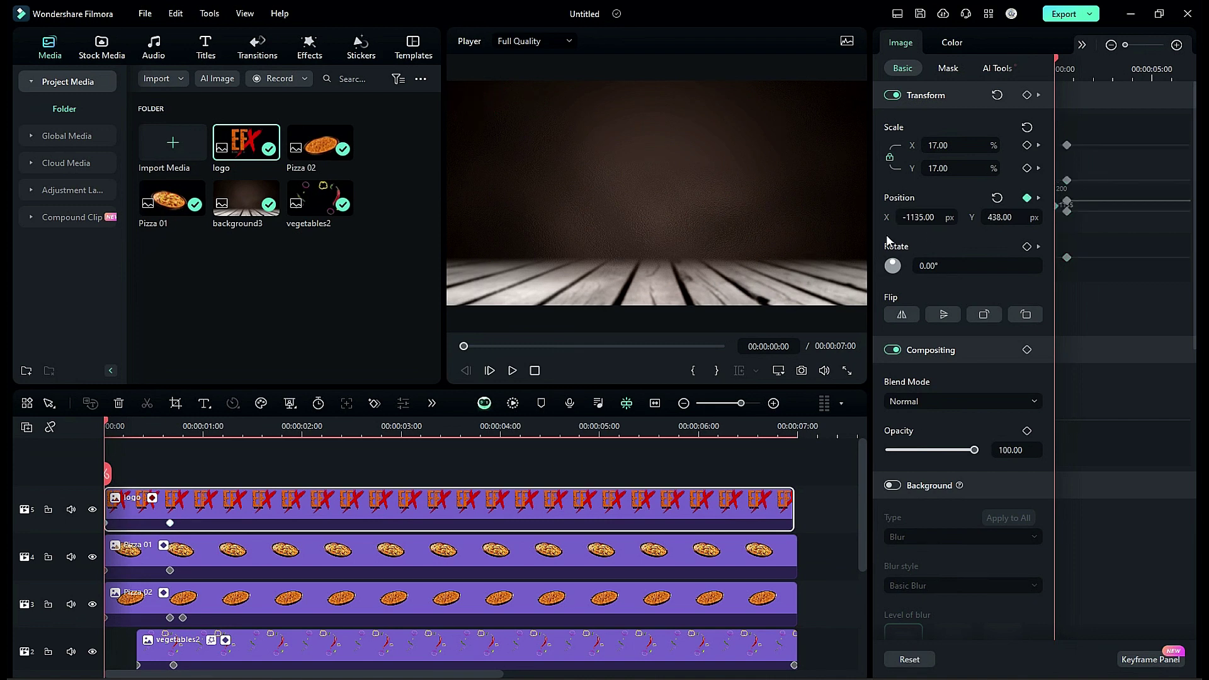
drag(107, 426, 170, 425)
scroll(1177, 216, up, 3)
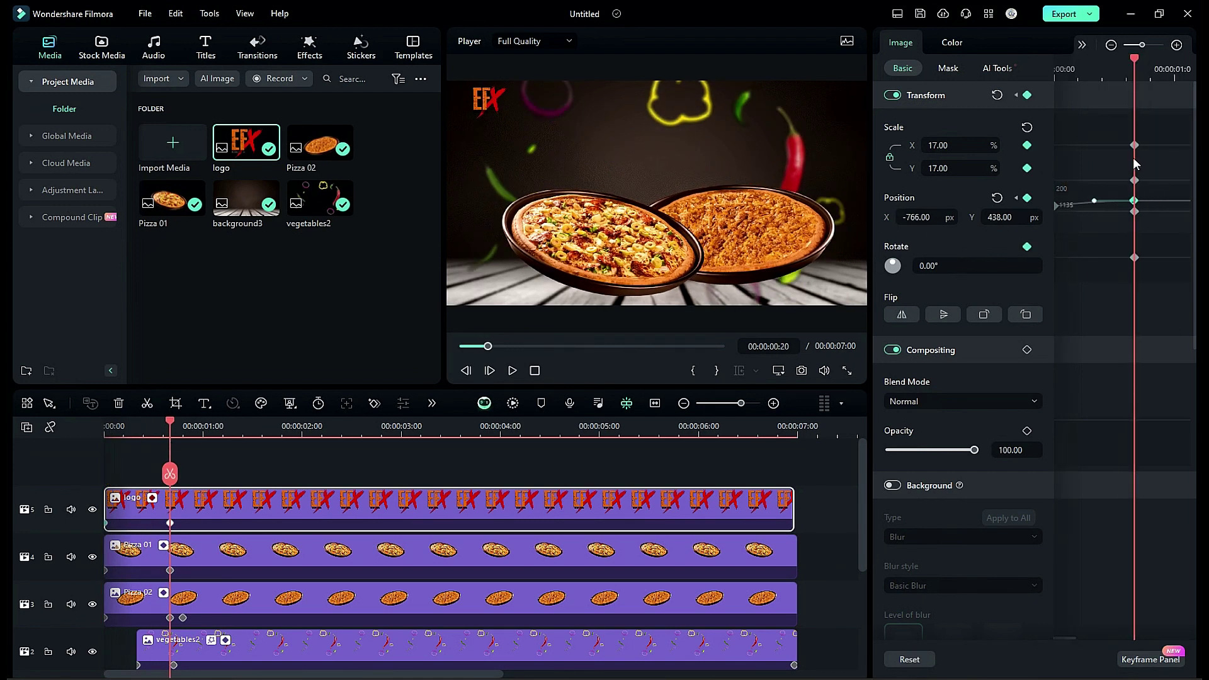
click(105, 427)
key(space)
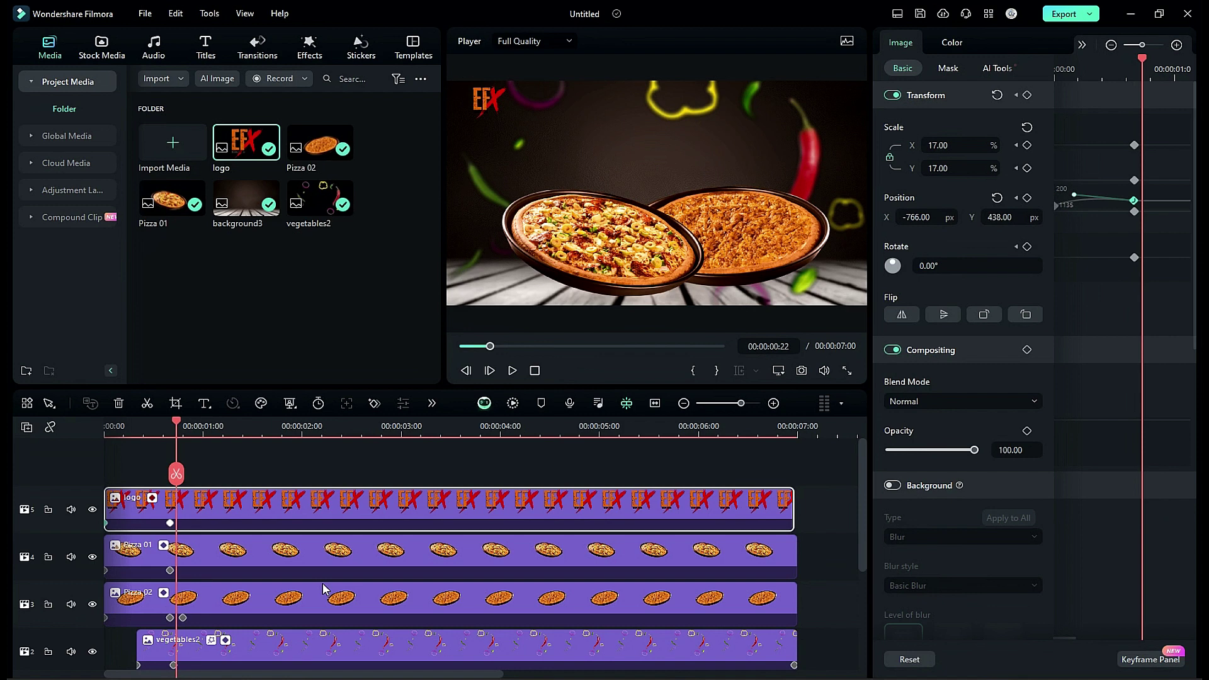
Search stickers for 'smoke' and add Smokescreen 1 to the timeline
click(361, 47)
click(235, 76)
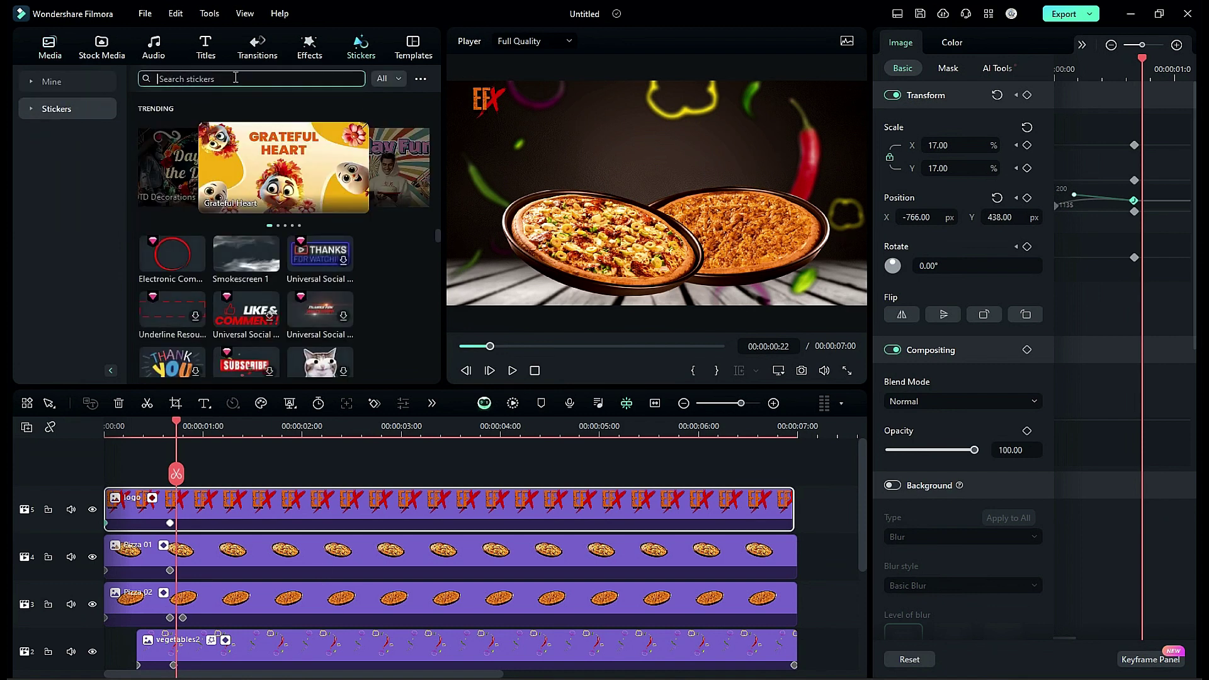
text(smoke)
key(Return)
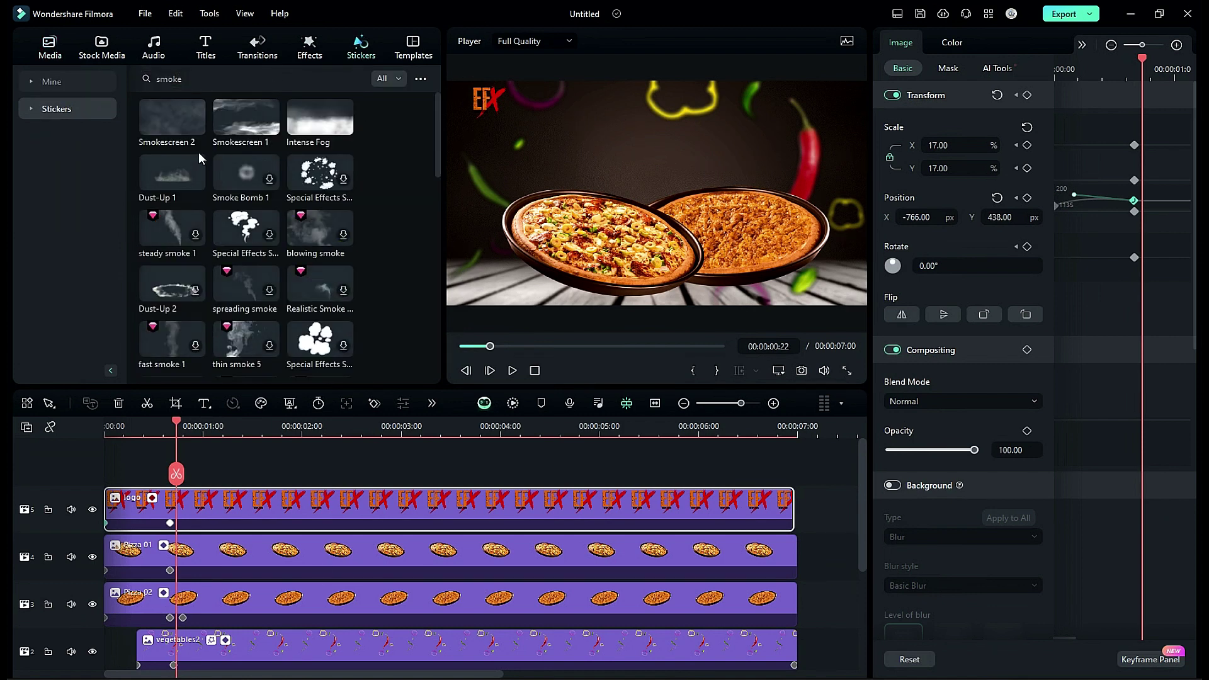
drag(246, 120, 177, 474)
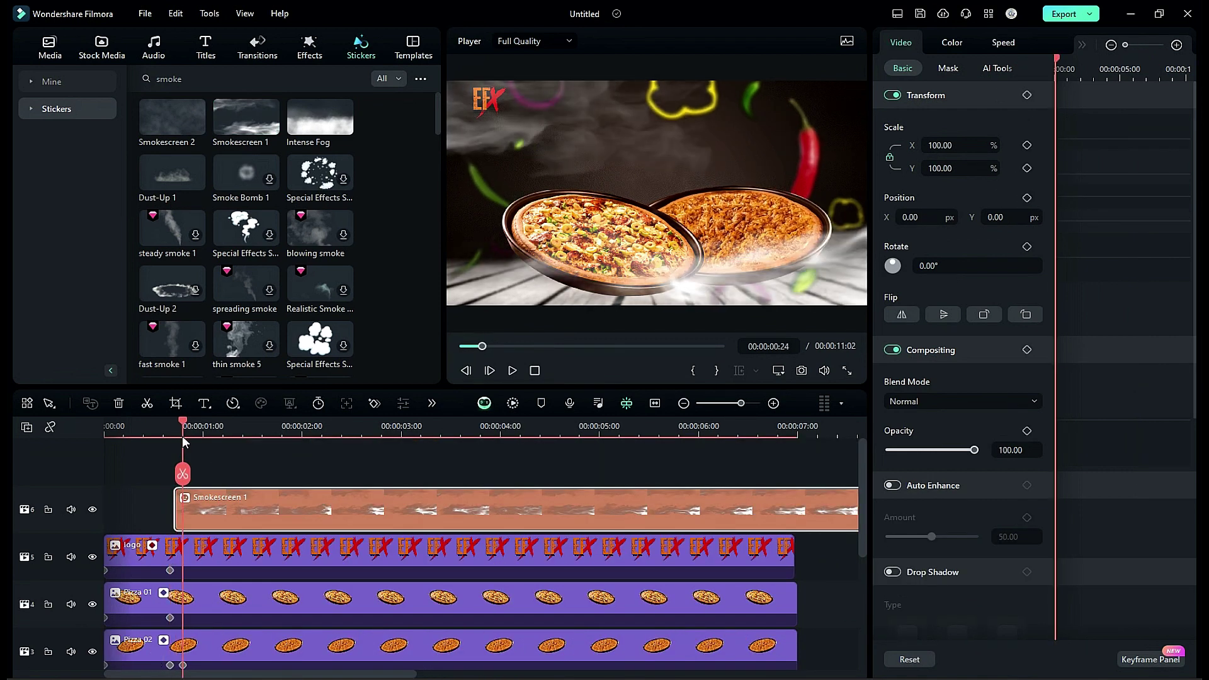
Rotate the smoke to -91°, stretch it to 249% height, and reposition it
drag(308, 502, 318, 502)
drag(743, 157, 661, 164)
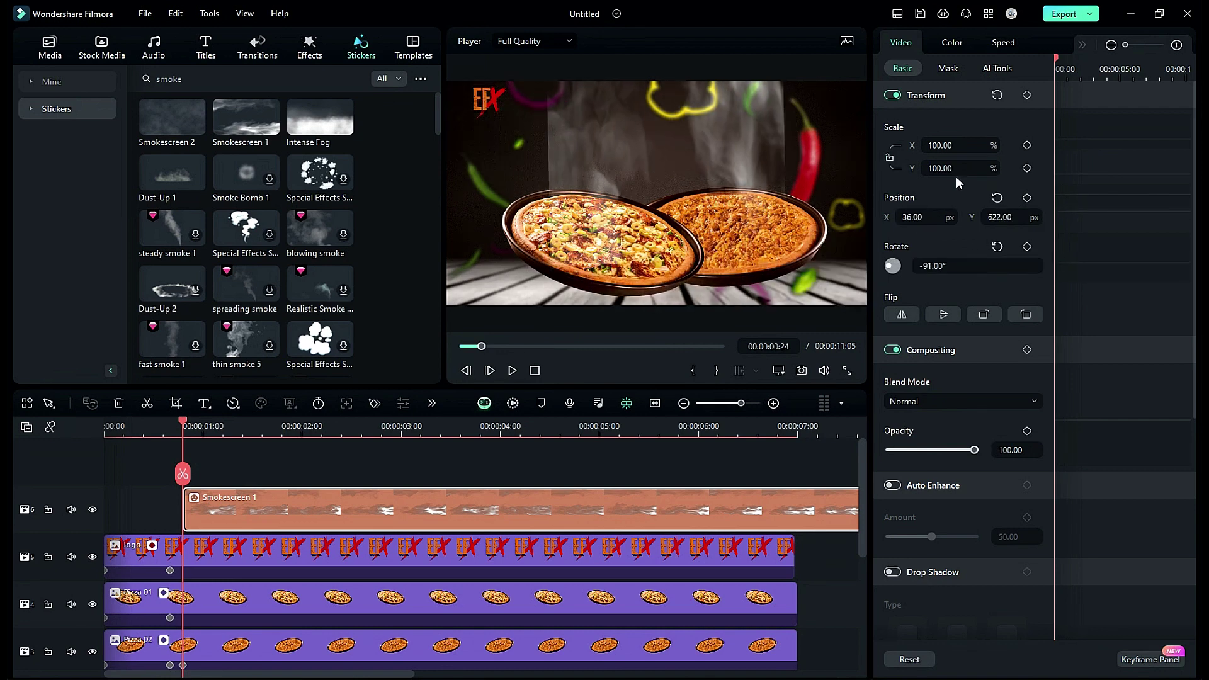
drag(958, 169, 986, 168)
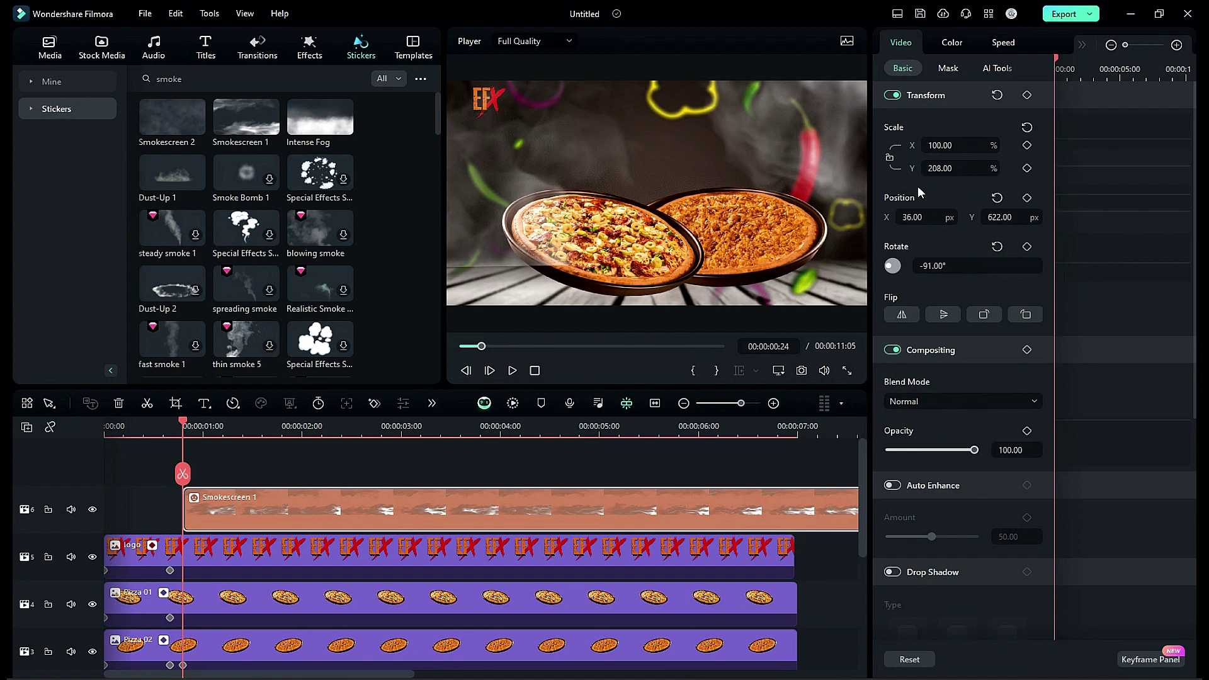
drag(920, 217, 886, 224)
drag(945, 168, 970, 151)
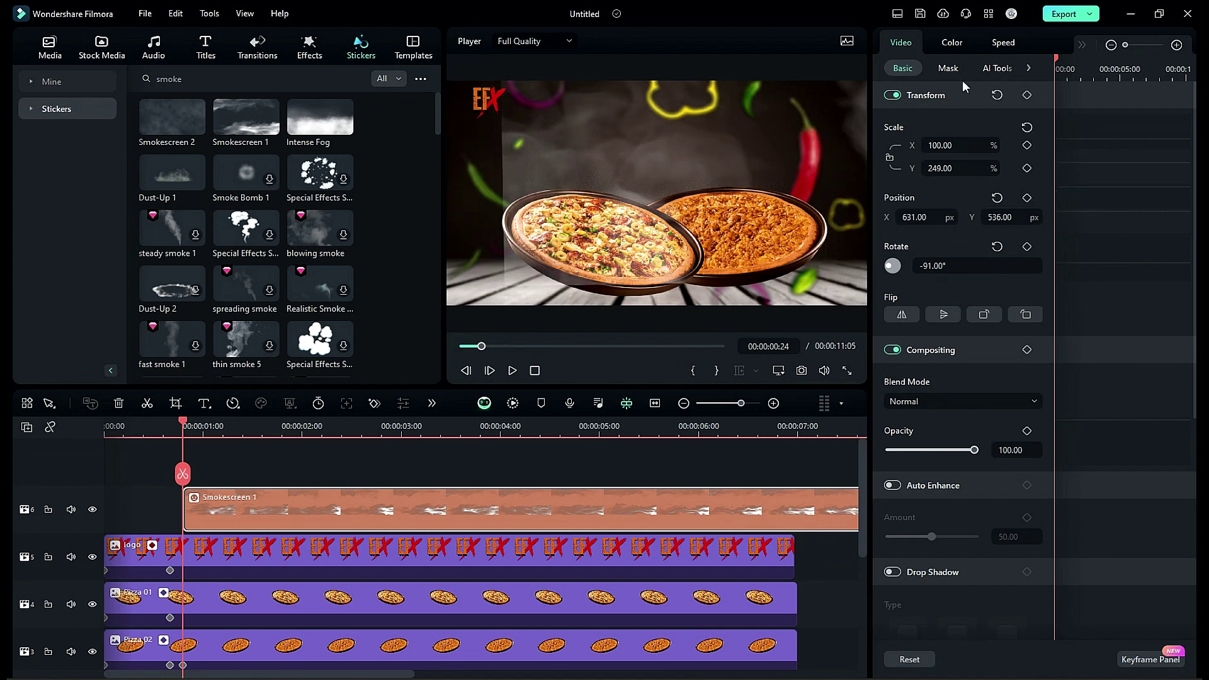
Soften the smoke's mask edge, set Screen blending, and paste a duplicate onto a new track
click(948, 68)
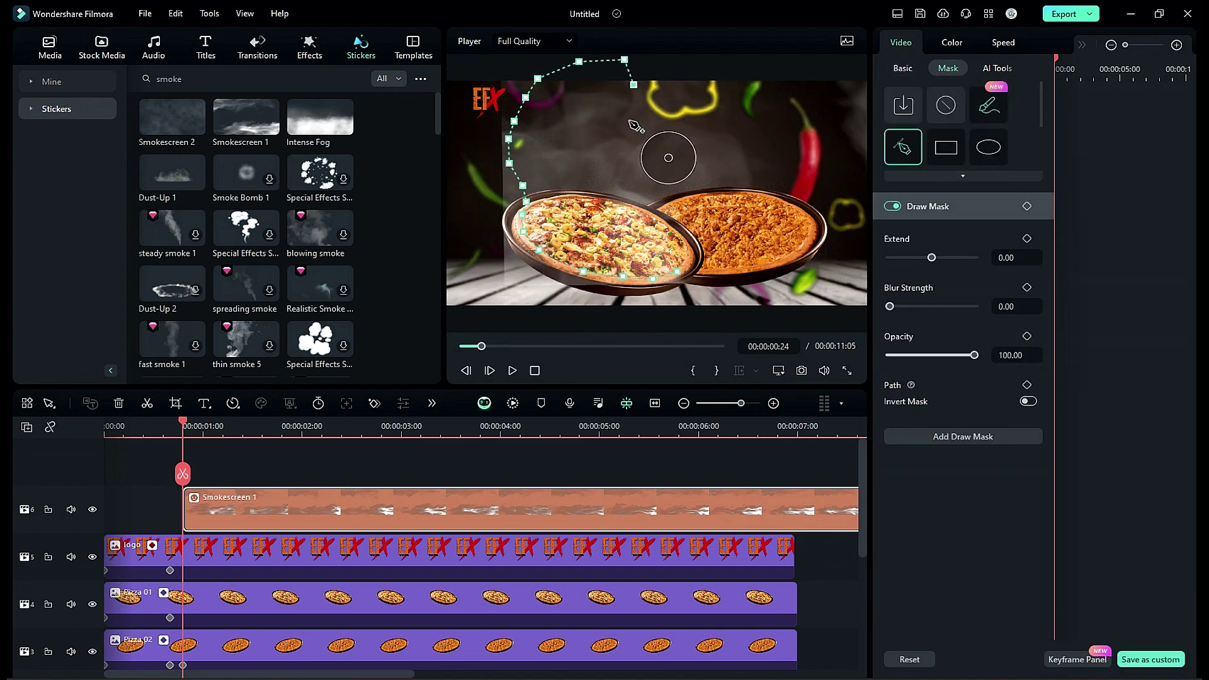
drag(890, 306, 902, 307)
click(903, 68)
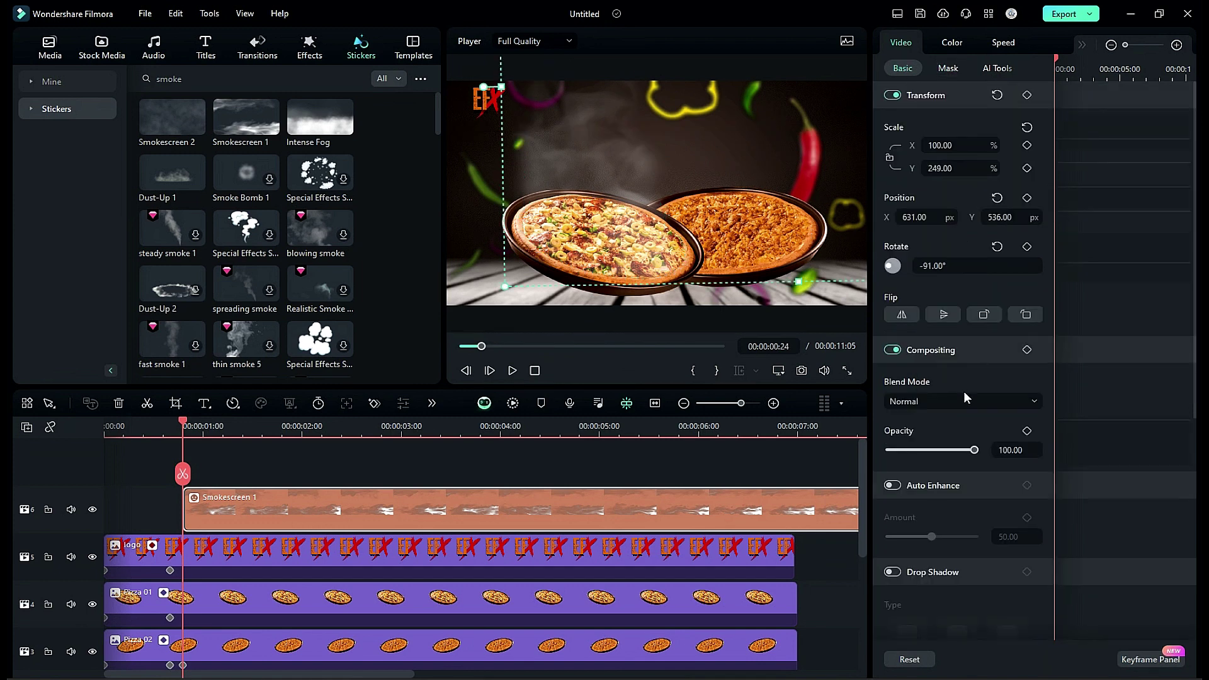
click(963, 399)
click(930, 558)
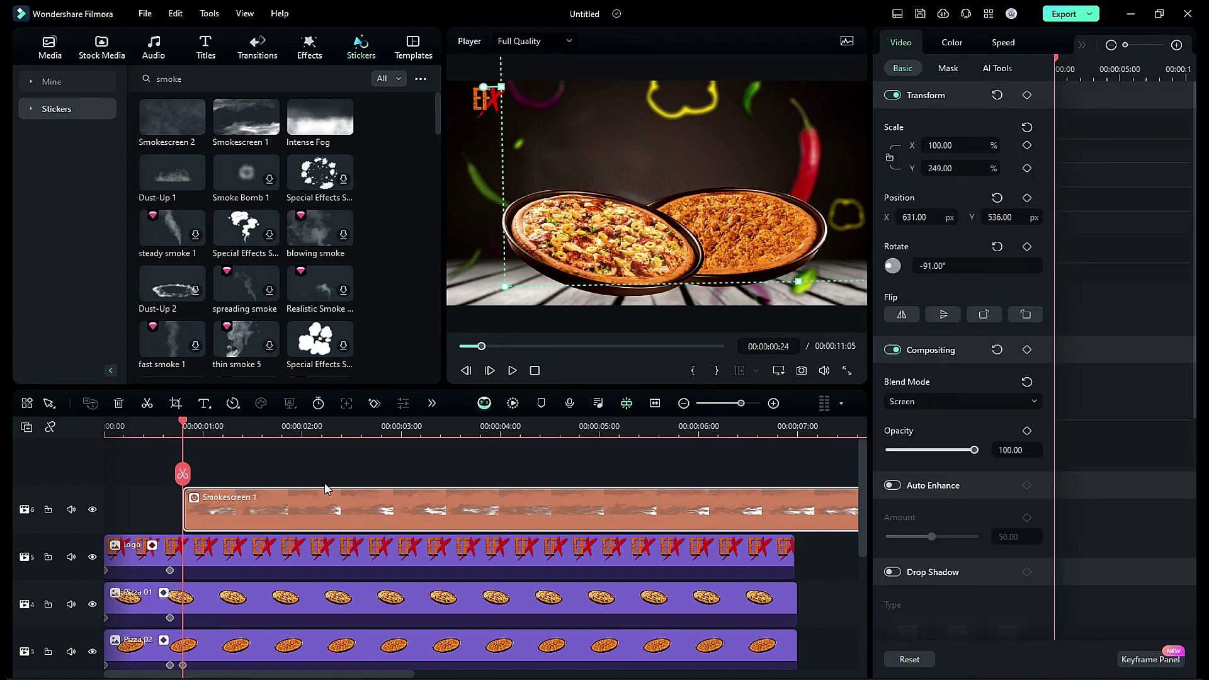
key(ctrl+v)
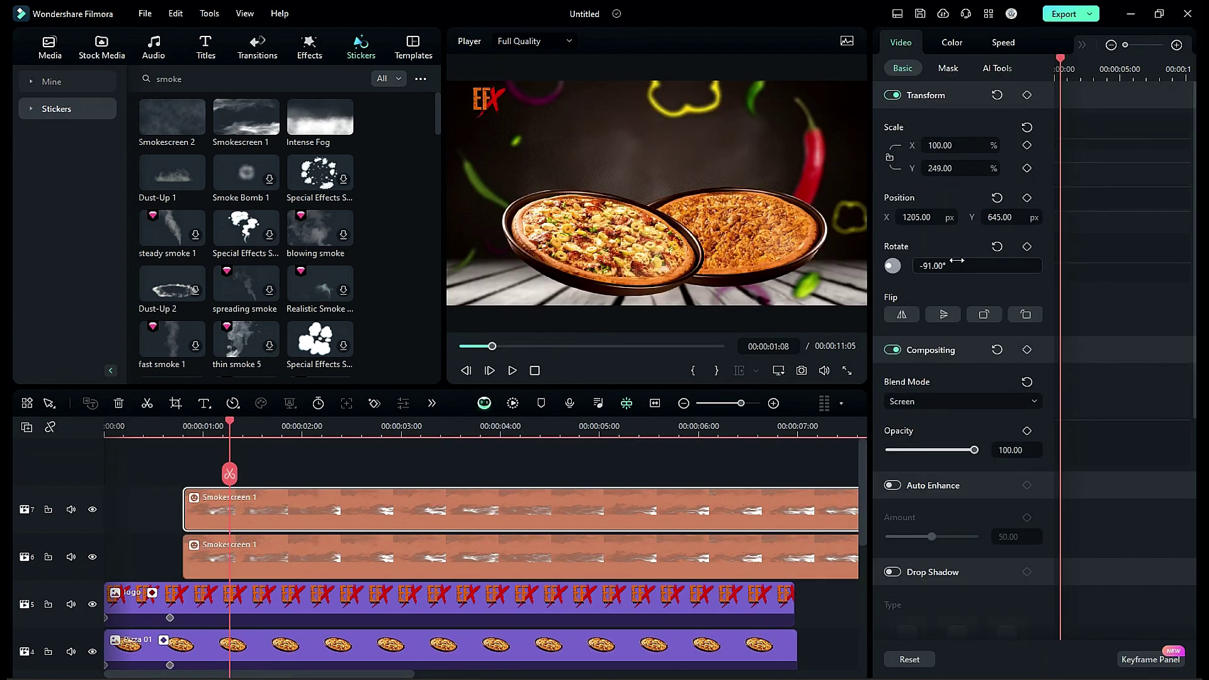
click(948, 68)
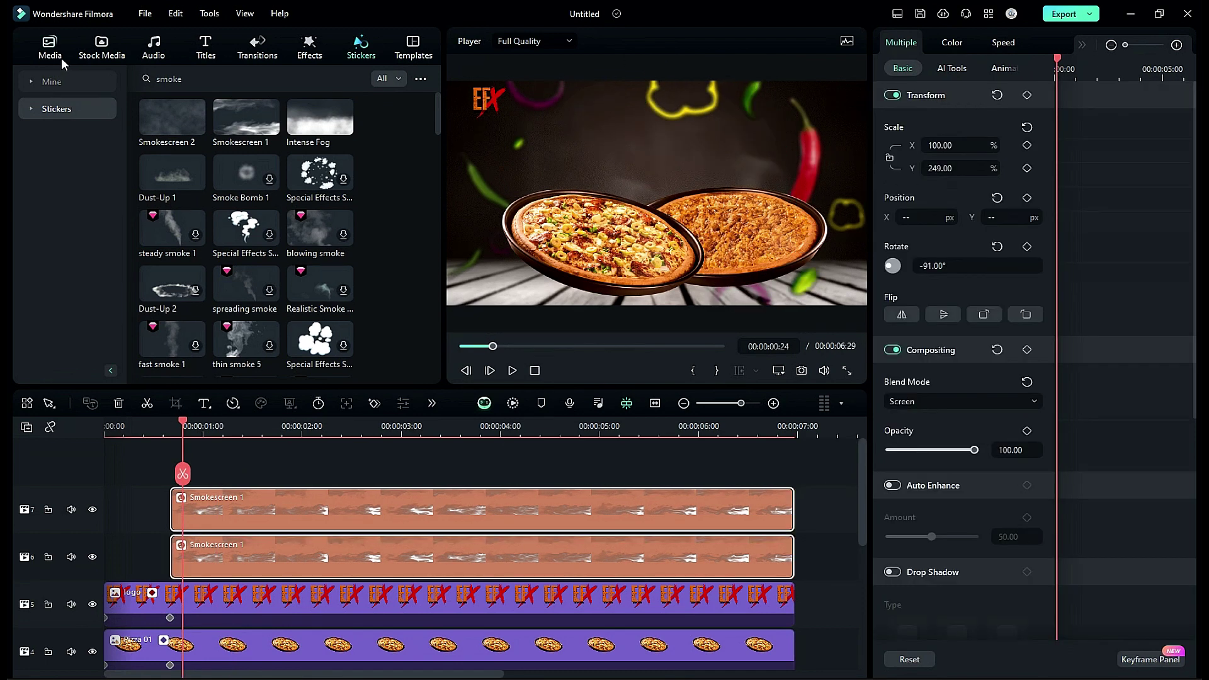
Add the Default Title to the timeline and extend it to the video's end
click(205, 47)
drag(172, 254, 113, 496)
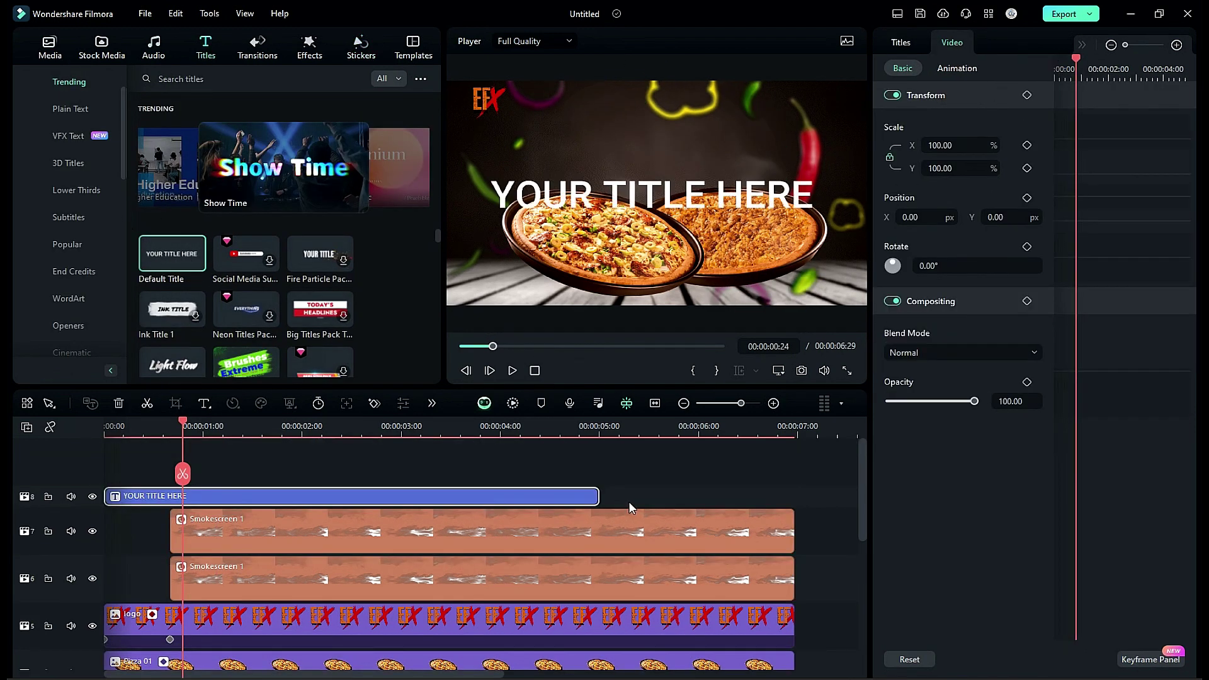
drag(626, 490, 804, 497)
Change the title text to 'Pizza' in James Stroker font at size 188
click(901, 42)
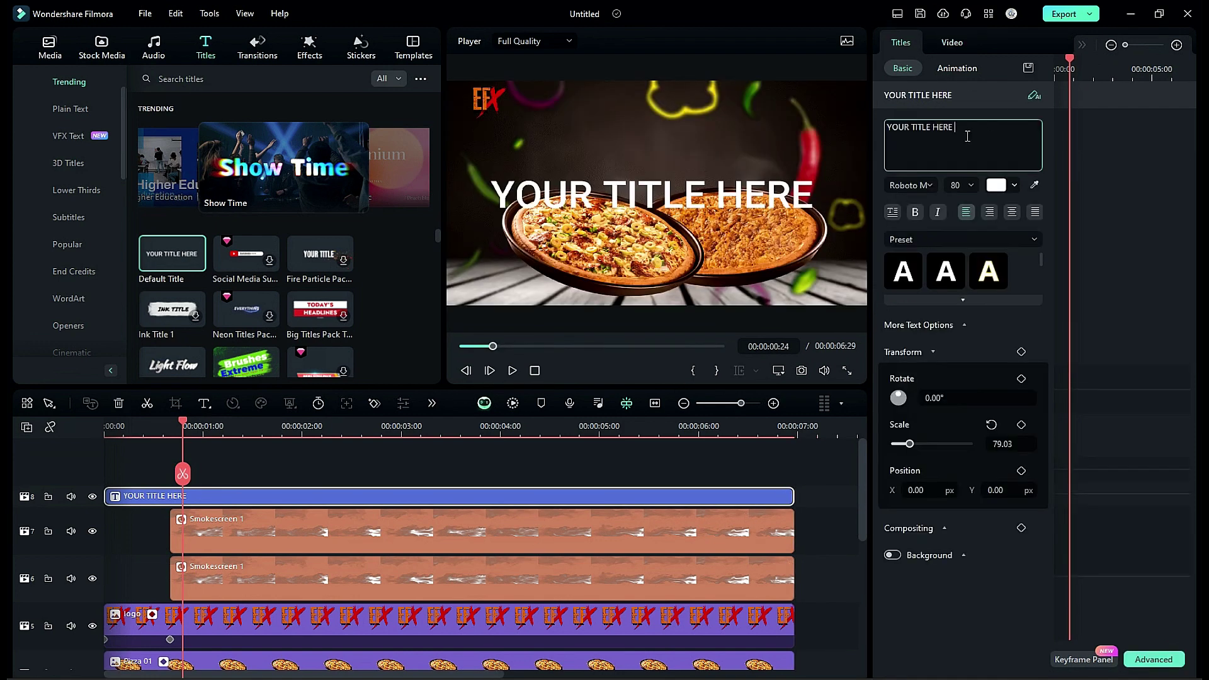
triple_click(949, 168)
key(BackSpace)
text(Pizza)
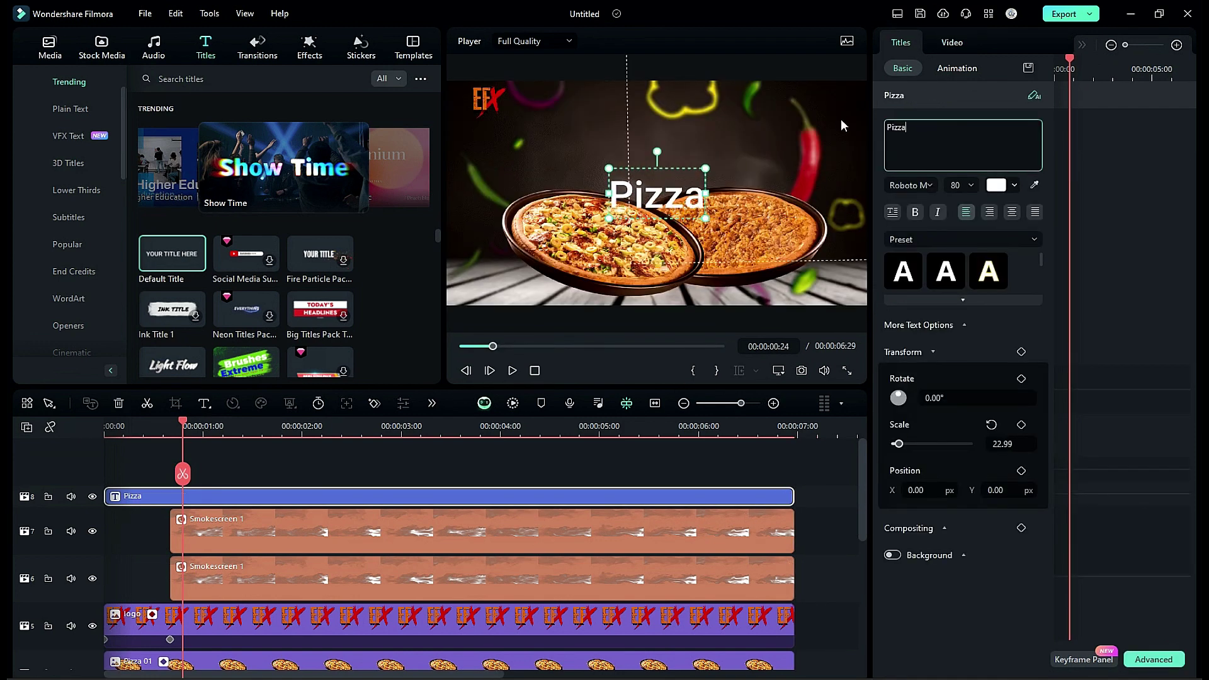
click(913, 185)
text(Jam)
click(938, 253)
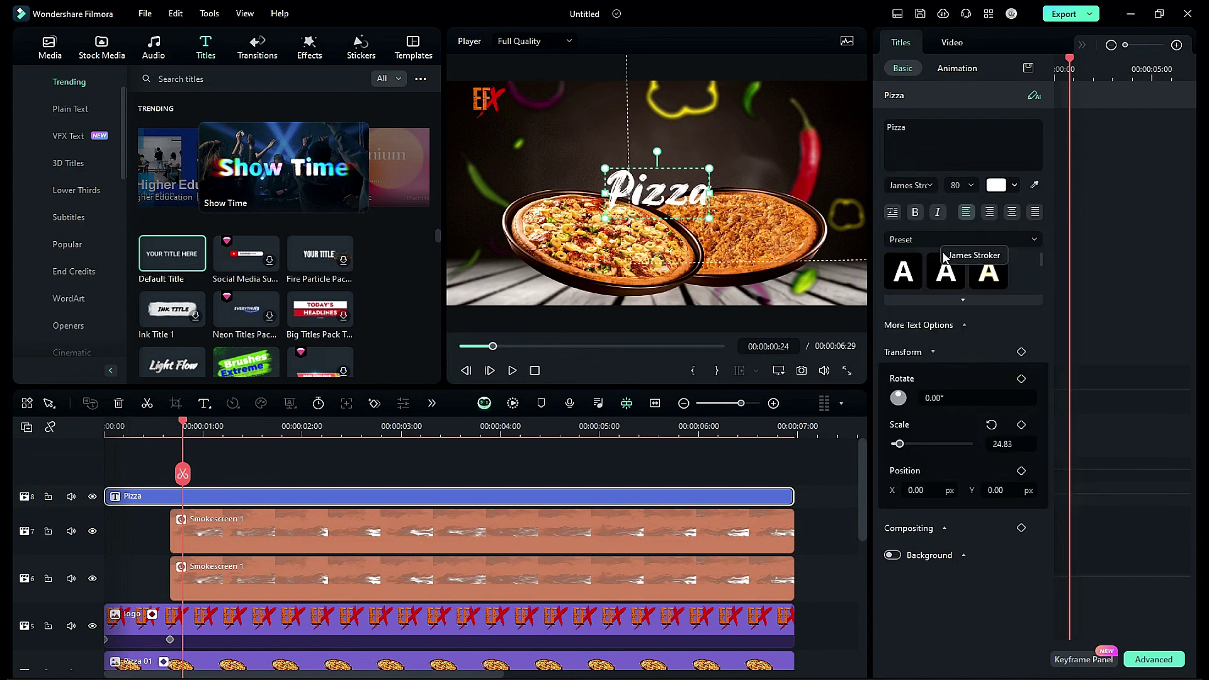
text(188)
key(Return)
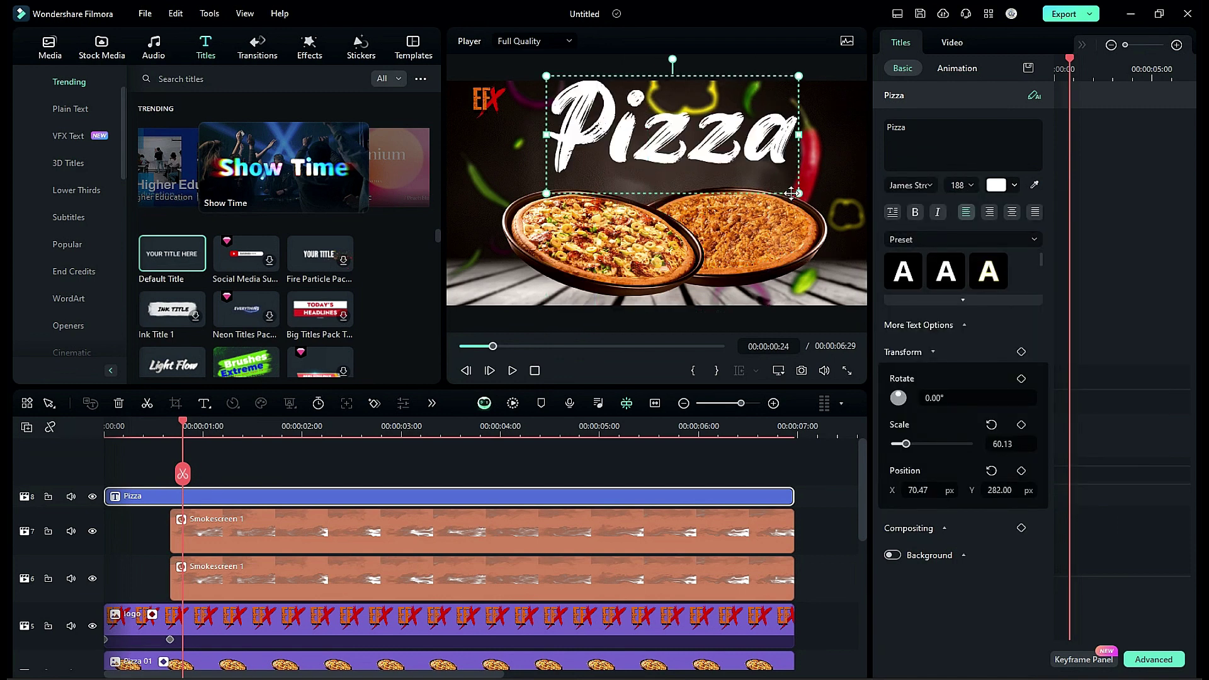
Tilt the Pizza title by -12° and give it a lengthened entrance animation
drag(935, 398, 920, 398)
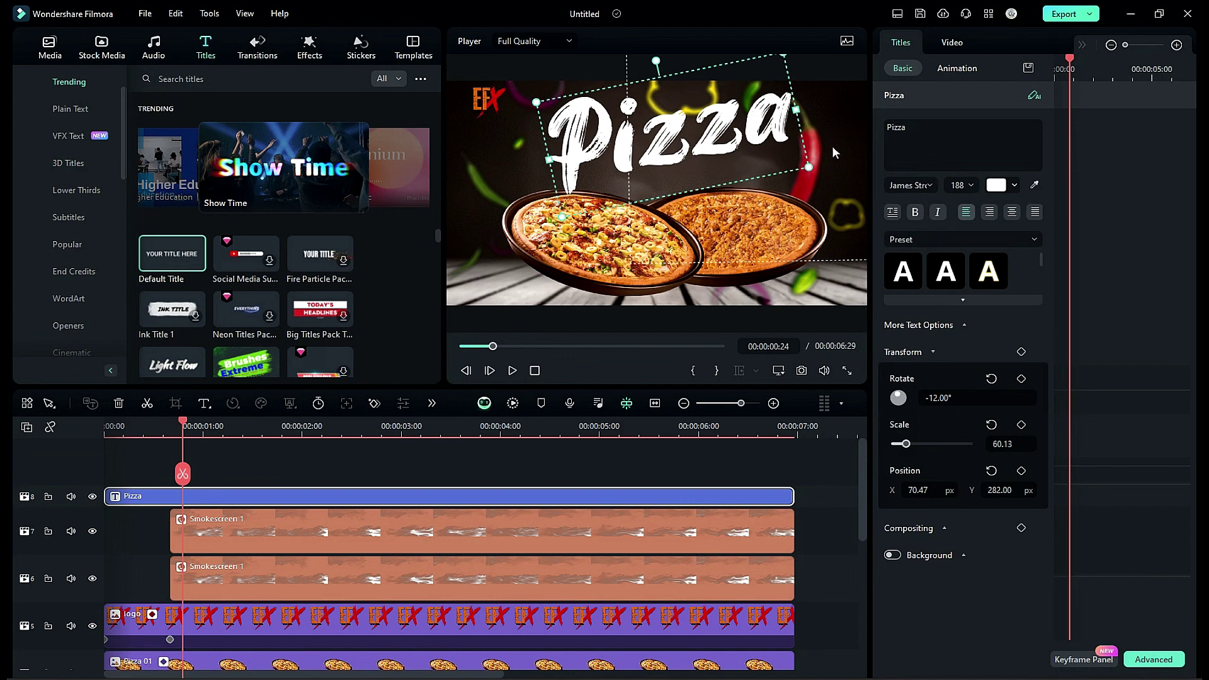
click(967, 68)
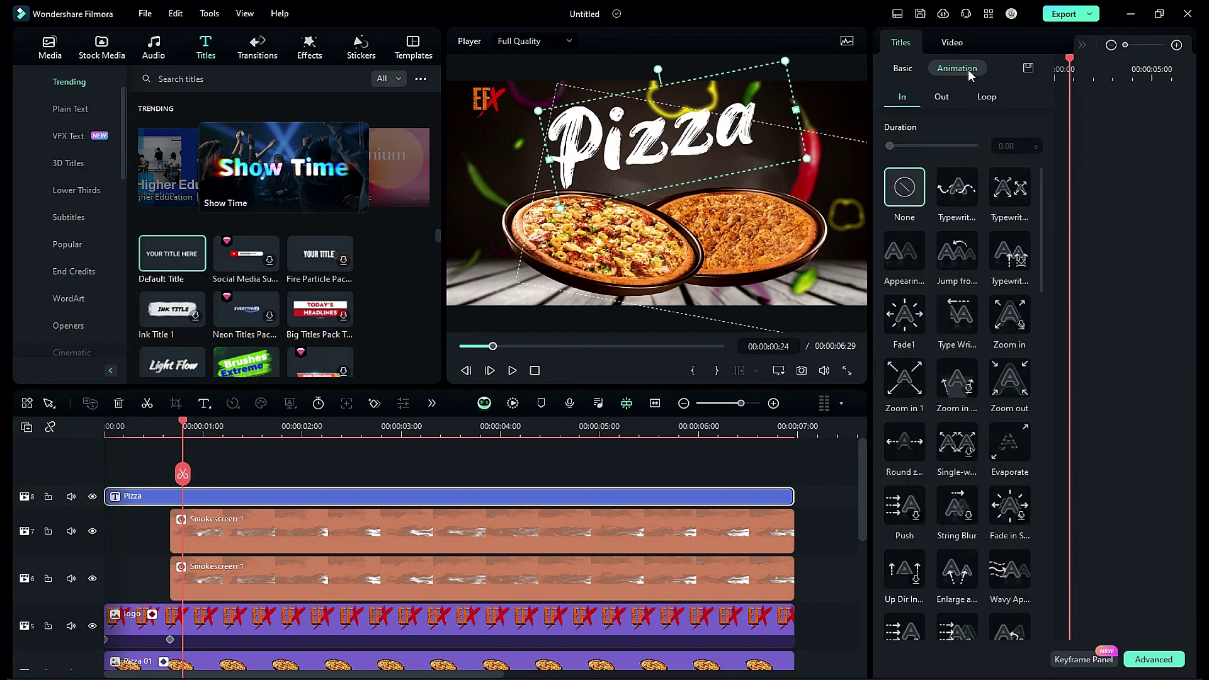
click(954, 255)
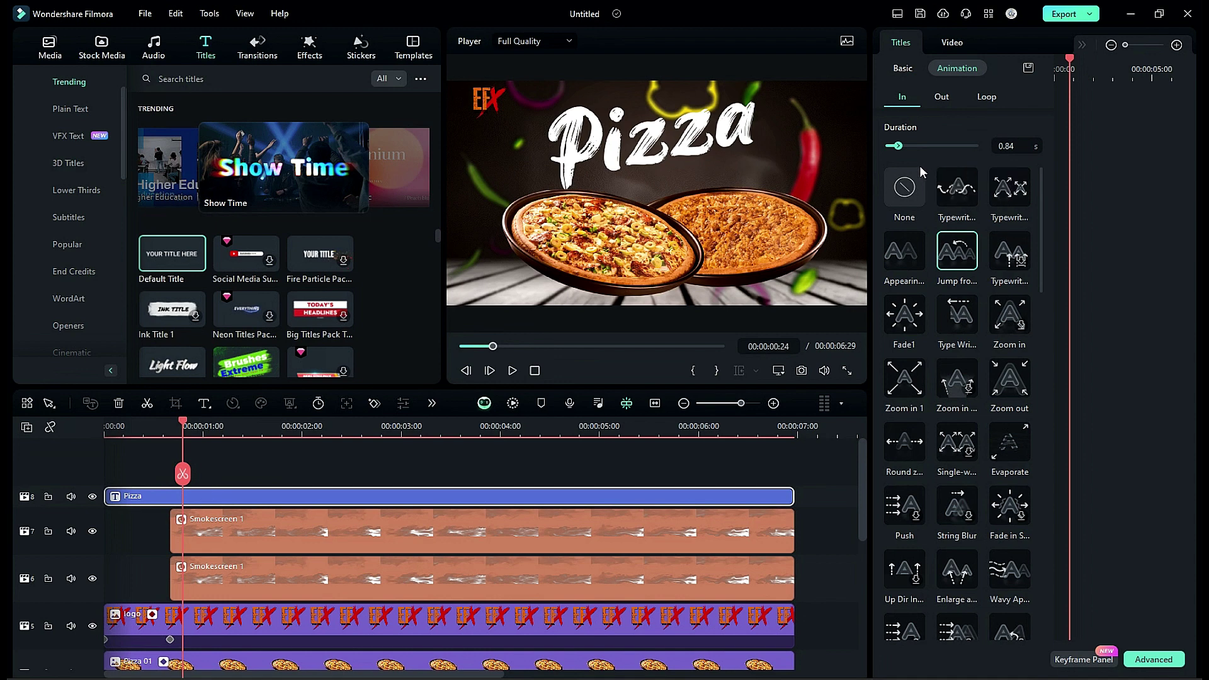
drag(898, 146, 935, 153)
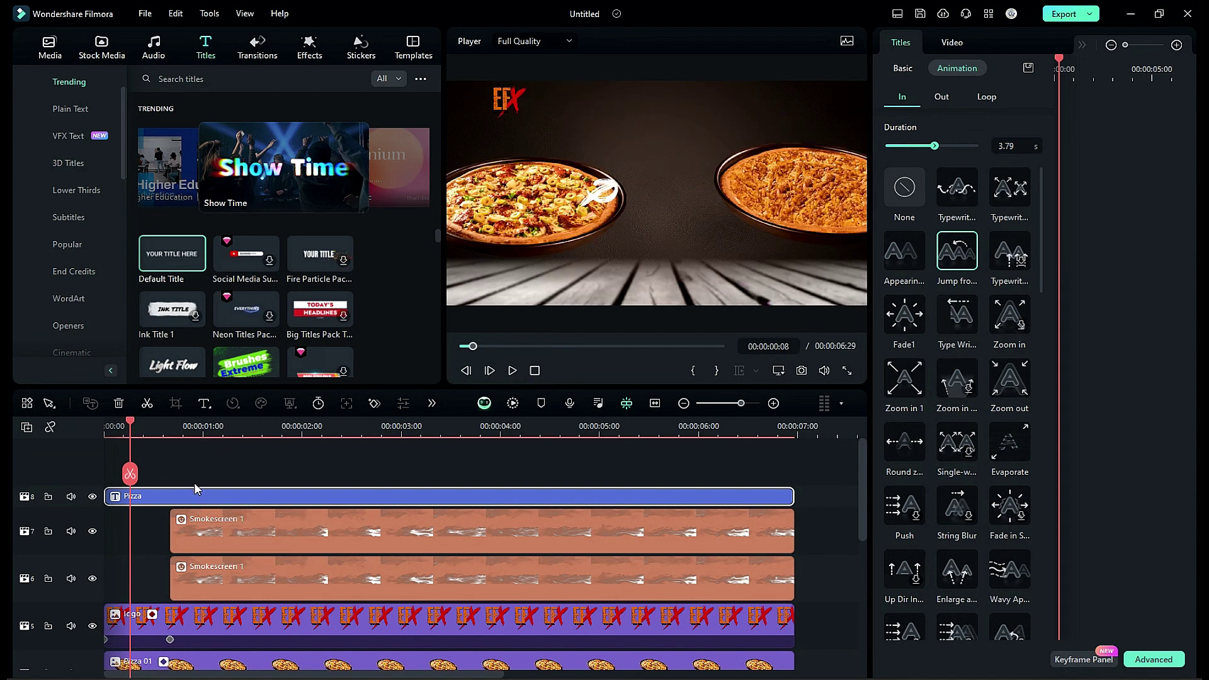
Copy the Pizza title to the track above, starting slightly later and ending with the video
click(194, 482)
drag(195, 497, 232, 518)
drag(141, 518, 155, 518)
drag(830, 518, 793, 517)
Change the copied title's text to 'Delicious' with font size 30
click(219, 426)
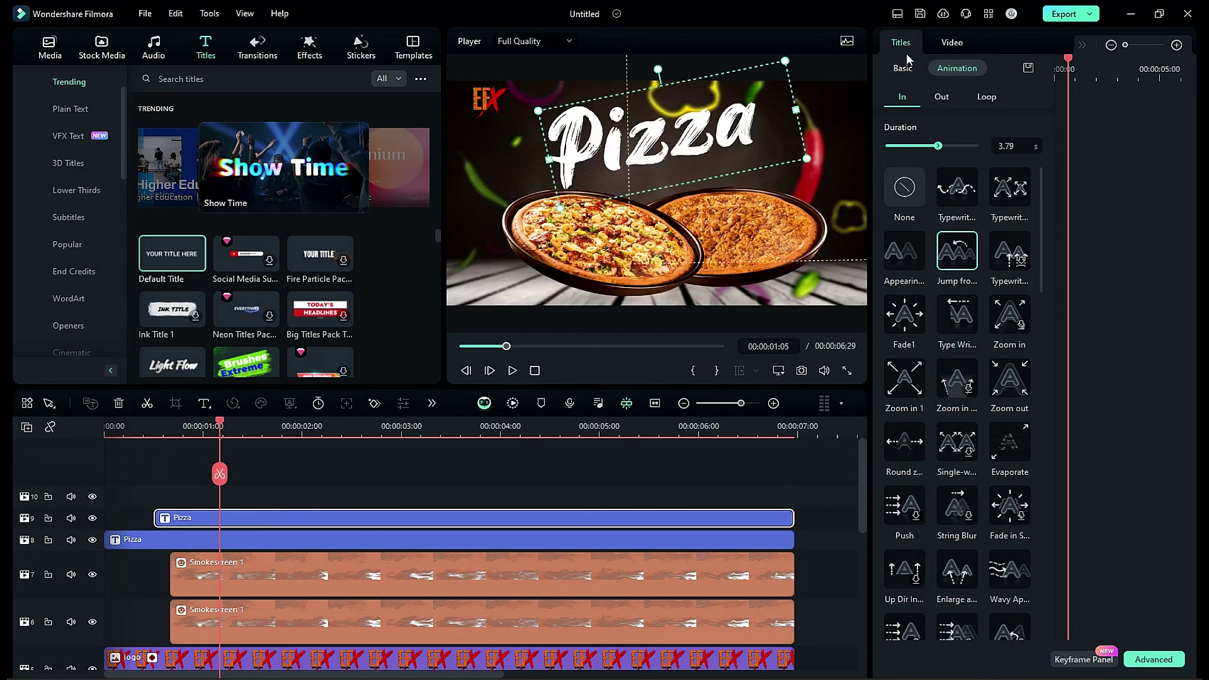
double_click(286, 517)
text(PDel)
key(Delete)
key(End)
text(icious)
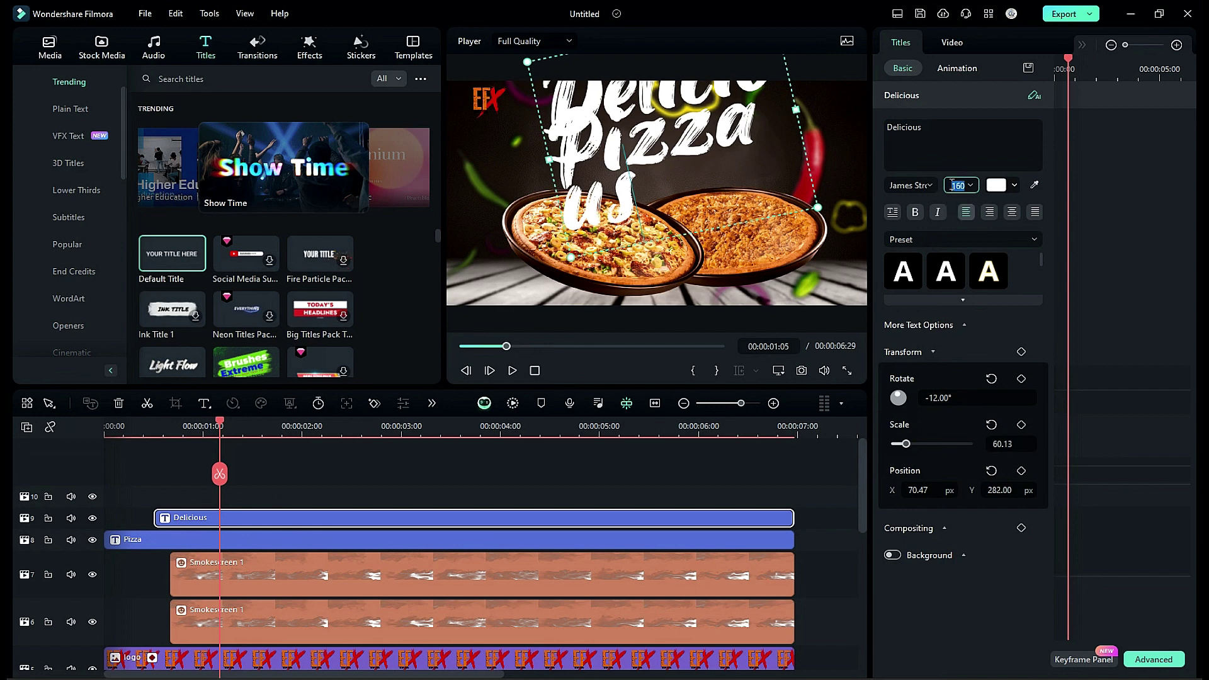
text(30)
Colour Delicious yellow, shrink it above Pizza, and set its In animation
click(995, 185)
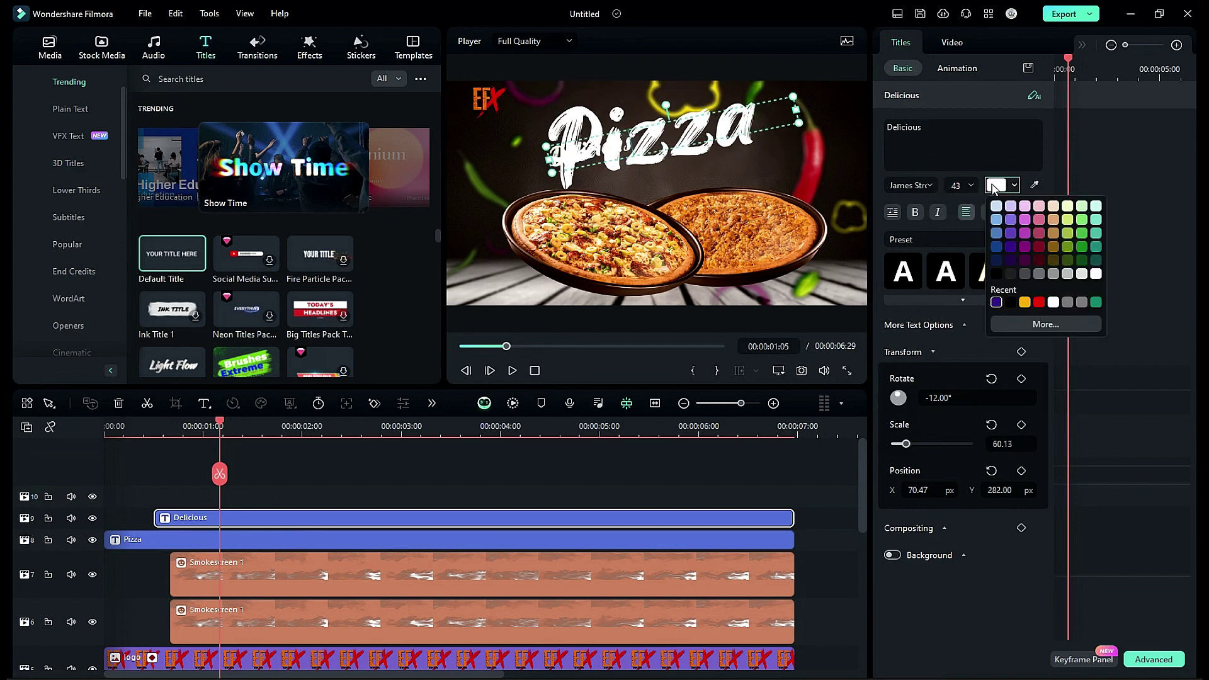
click(1025, 302)
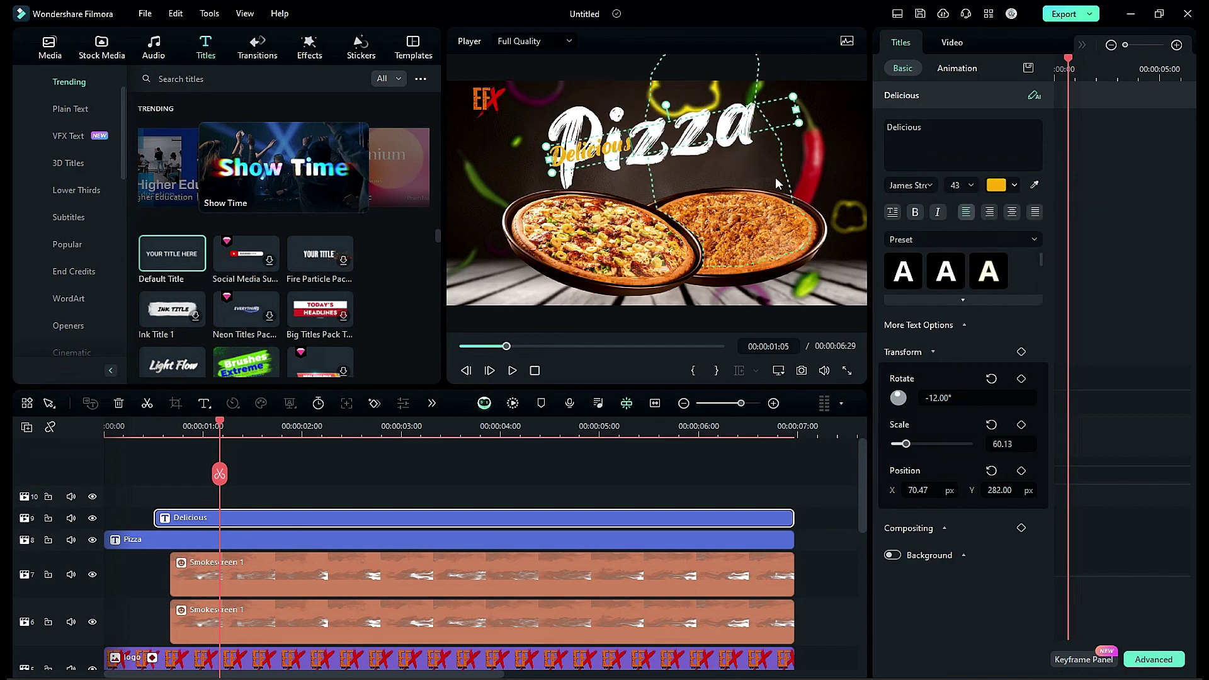
drag(796, 110, 683, 104)
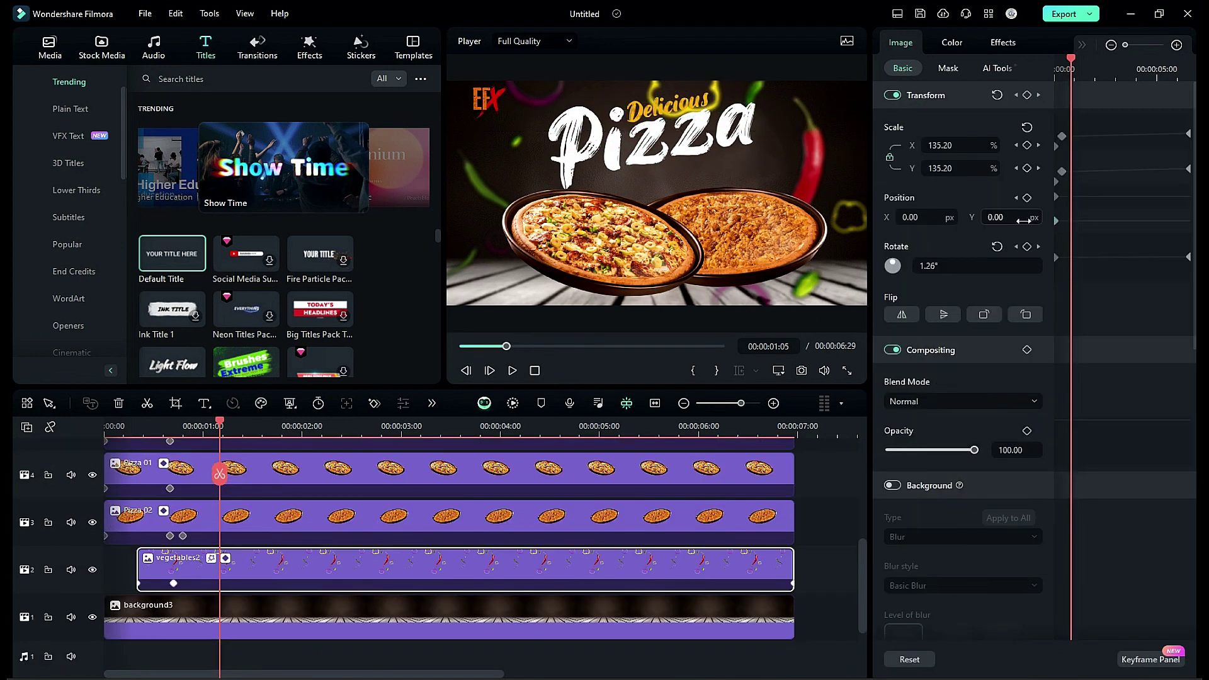
drag(1024, 219, 1004, 246)
click(174, 583)
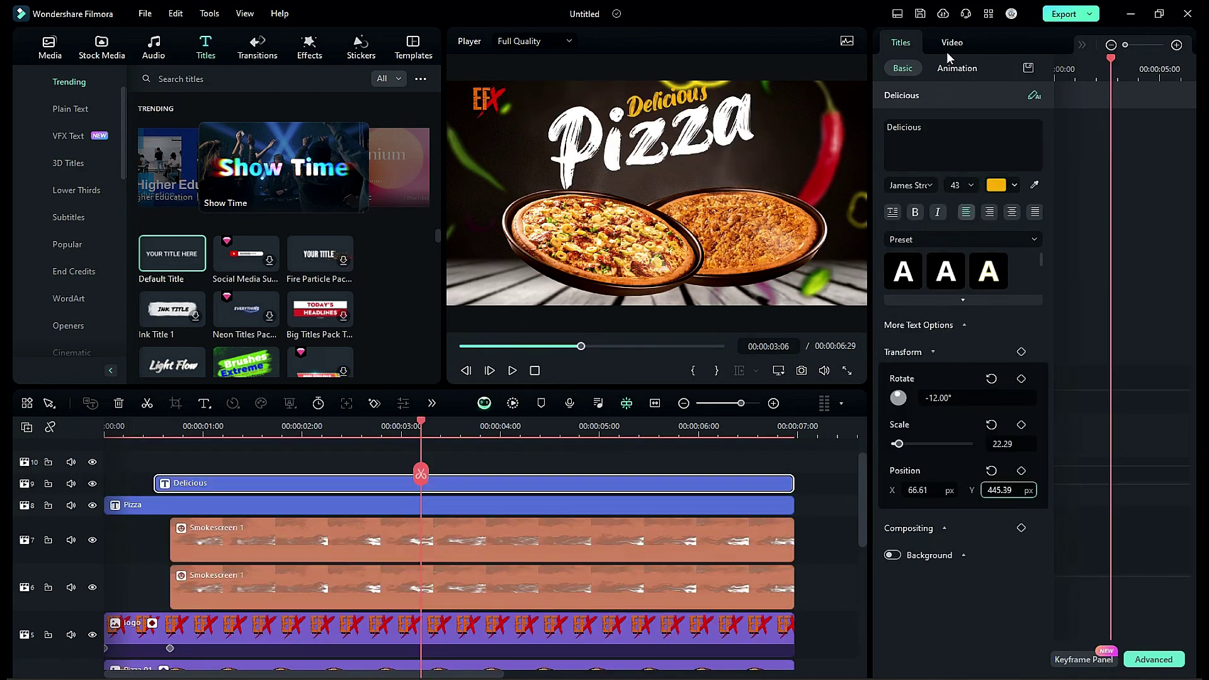
click(954, 68)
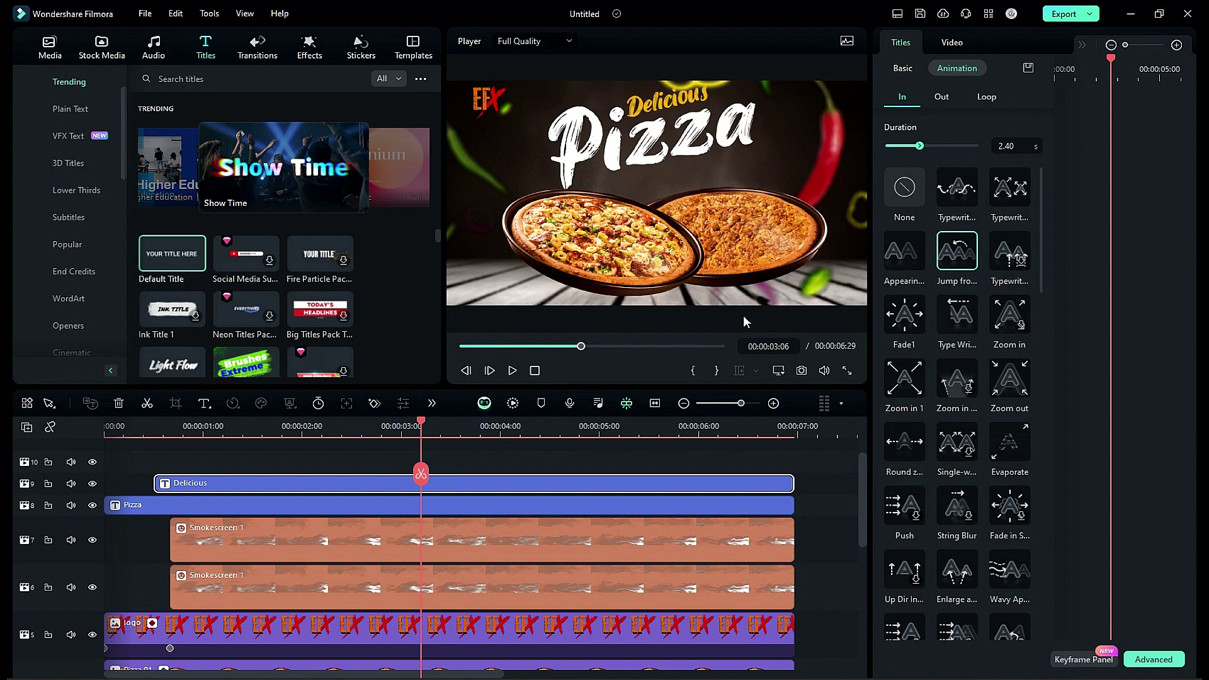
Copy Delicious to a new top track and split all clips at 3 seconds
click(223, 490)
drag(223, 491, 571, 497)
key(ctrl+a)
key(ctrl+b)
Undo the split, start the top Delicious copy at 3 s, and delete its overflowing end
key(ctrl+z)
click(794, 425)
key(ctrl+b)
key(Delete)
click(401, 426)
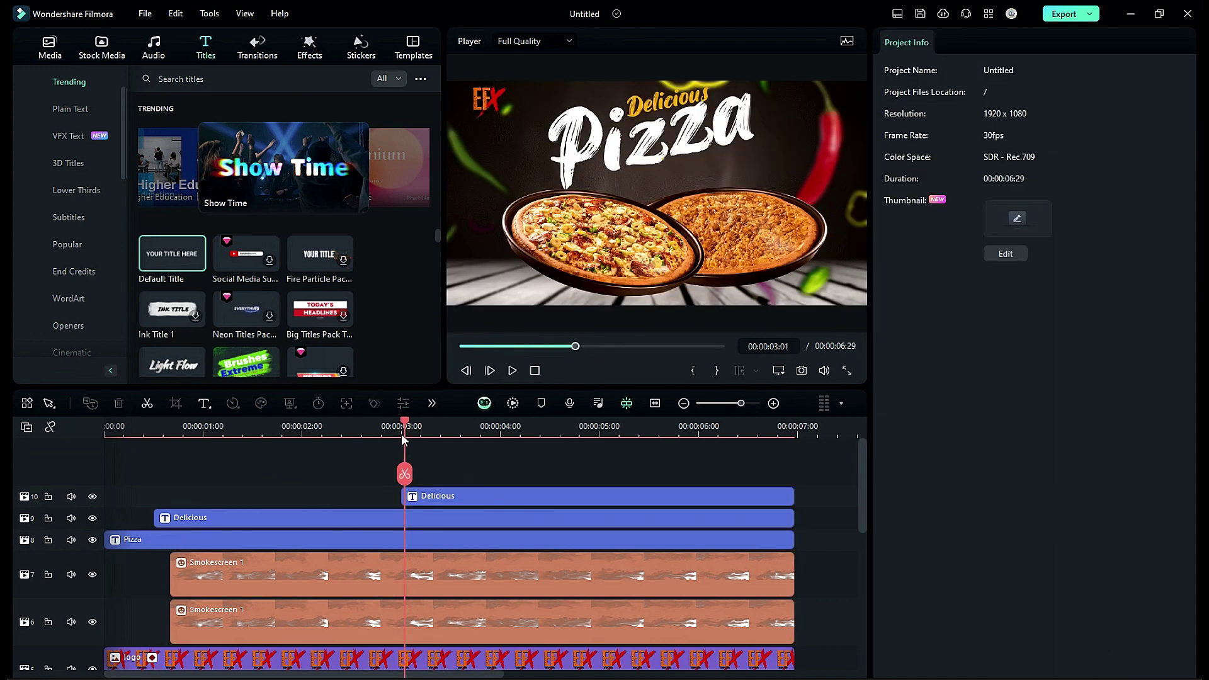
Colour the top title copy orange
click(567, 496)
click(903, 68)
drag(401, 421, 676, 428)
click(1014, 185)
click(1026, 324)
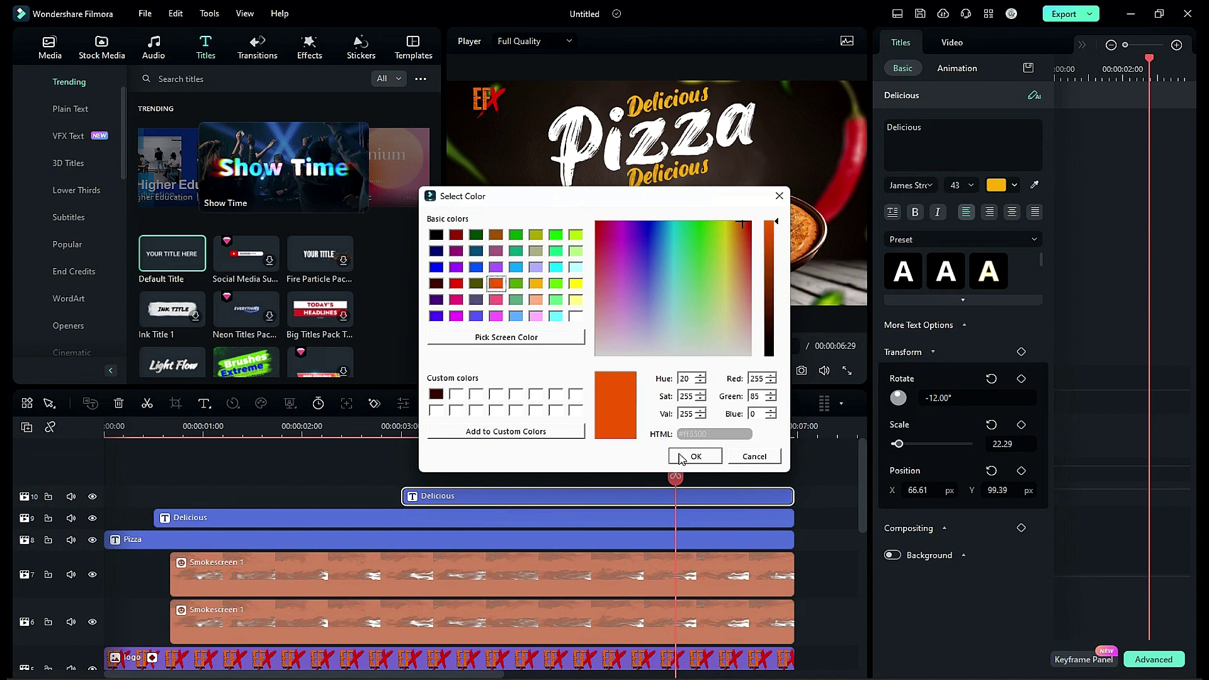
click(688, 456)
Retype the copy as 'Free Home Delivery' at font size 24 beneath Pizza
click(947, 133)
key(ctrl+a)
text(Free Home Delivery)
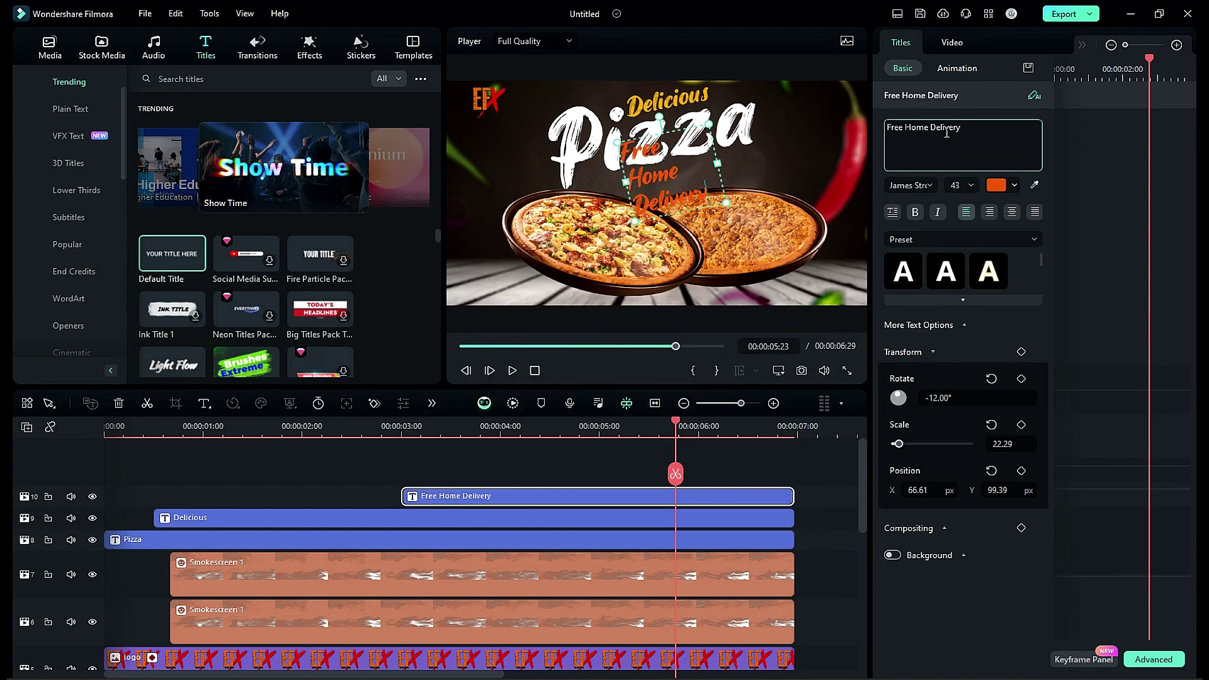
text(24)
key(Return)
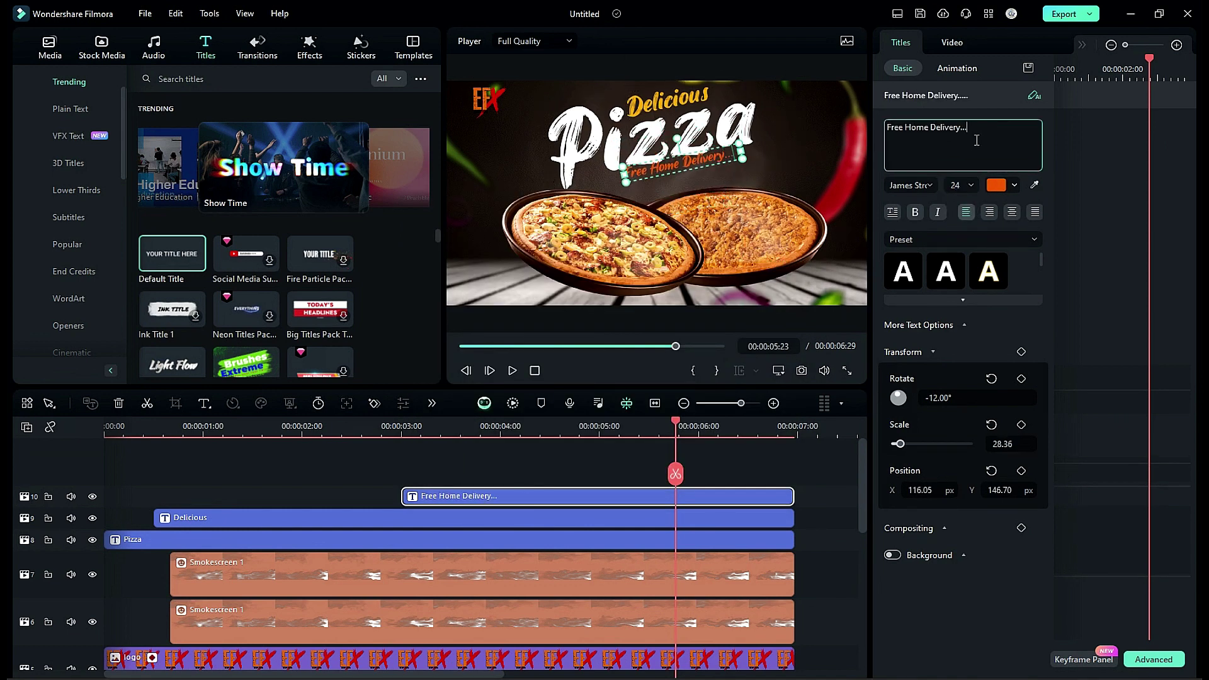
drag(681, 162, 687, 158)
Search titles for 'blackfriday' and add the Black Friday title on a new track to the video's end
click(585, 429)
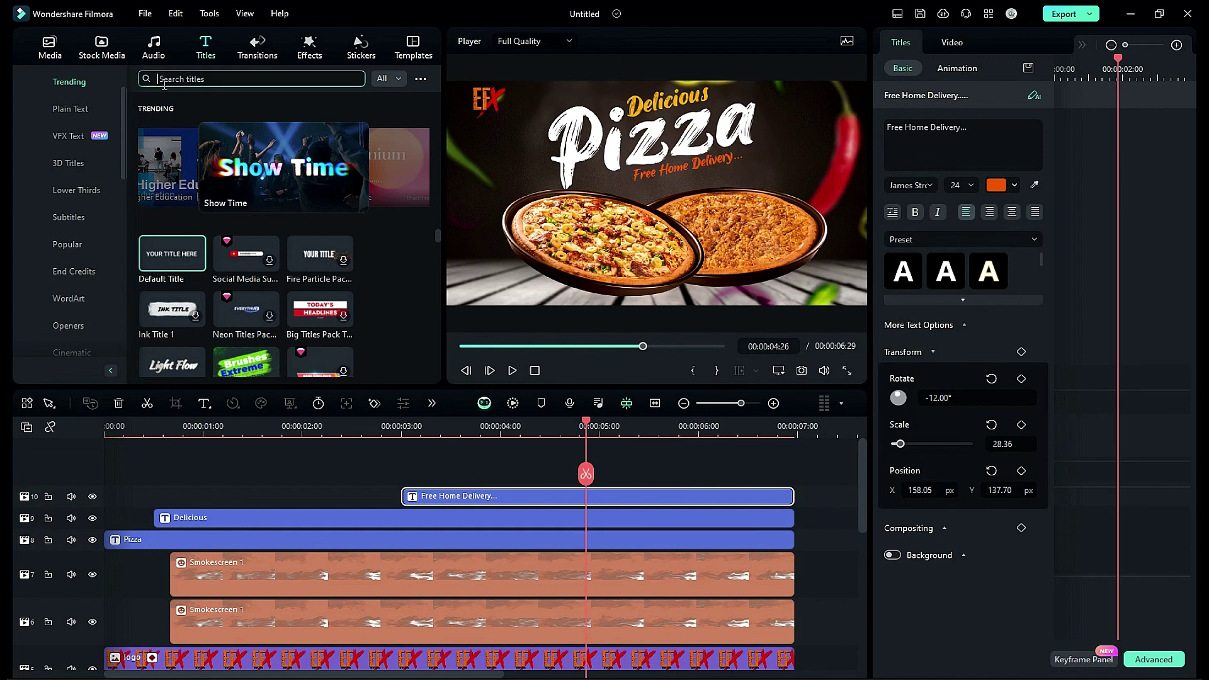
click(164, 79)
text(blackfriday)
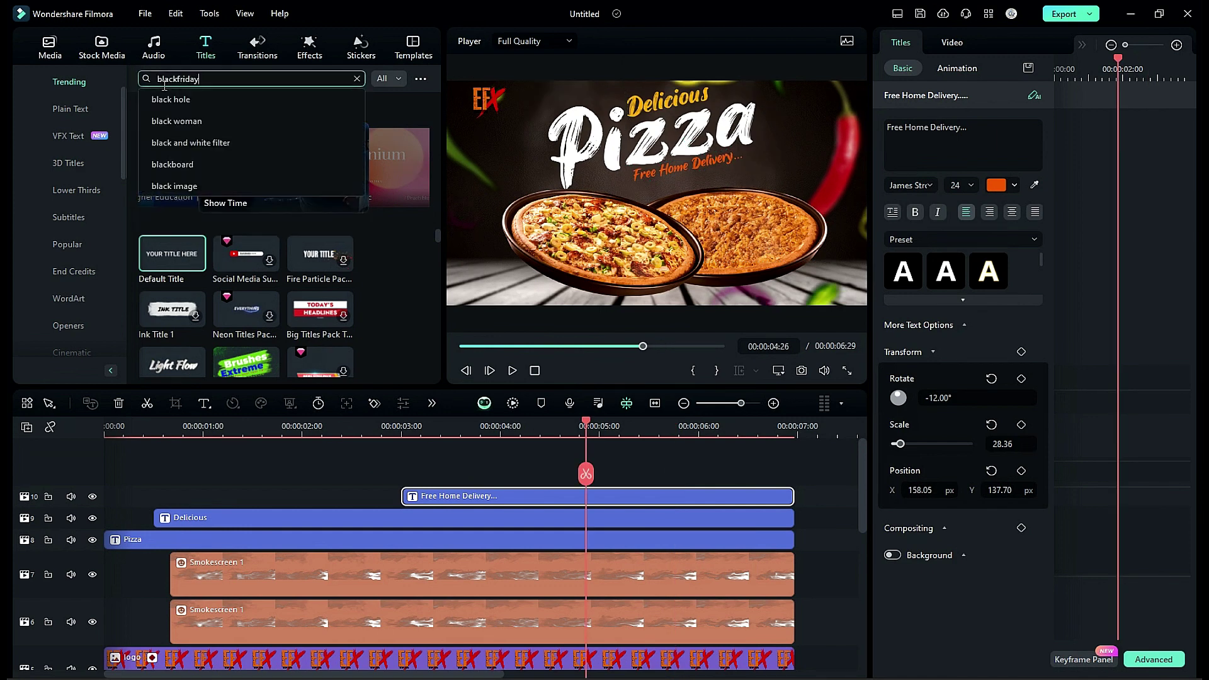
key(Return)
scroll(376, 210, down, 5)
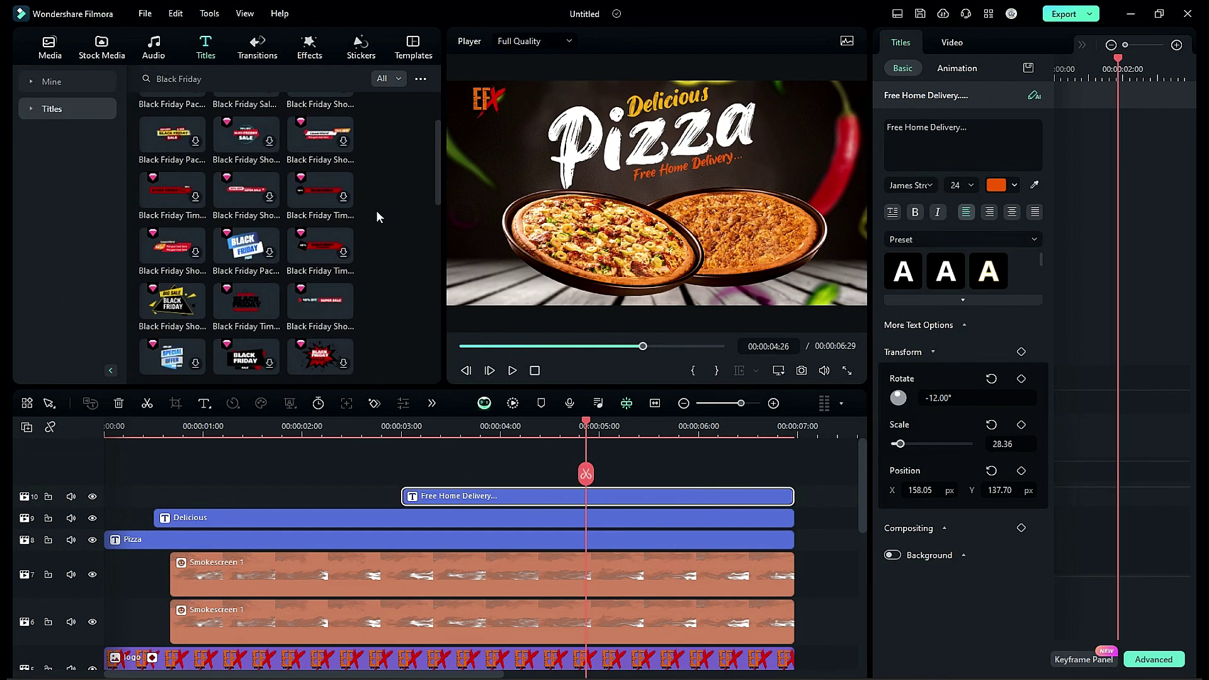
drag(317, 321, 236, 497)
drag(725, 496, 787, 500)
Retype the title's three lines as WEEKEND, MENU and SPECIAL OFFER
click(931, 97)
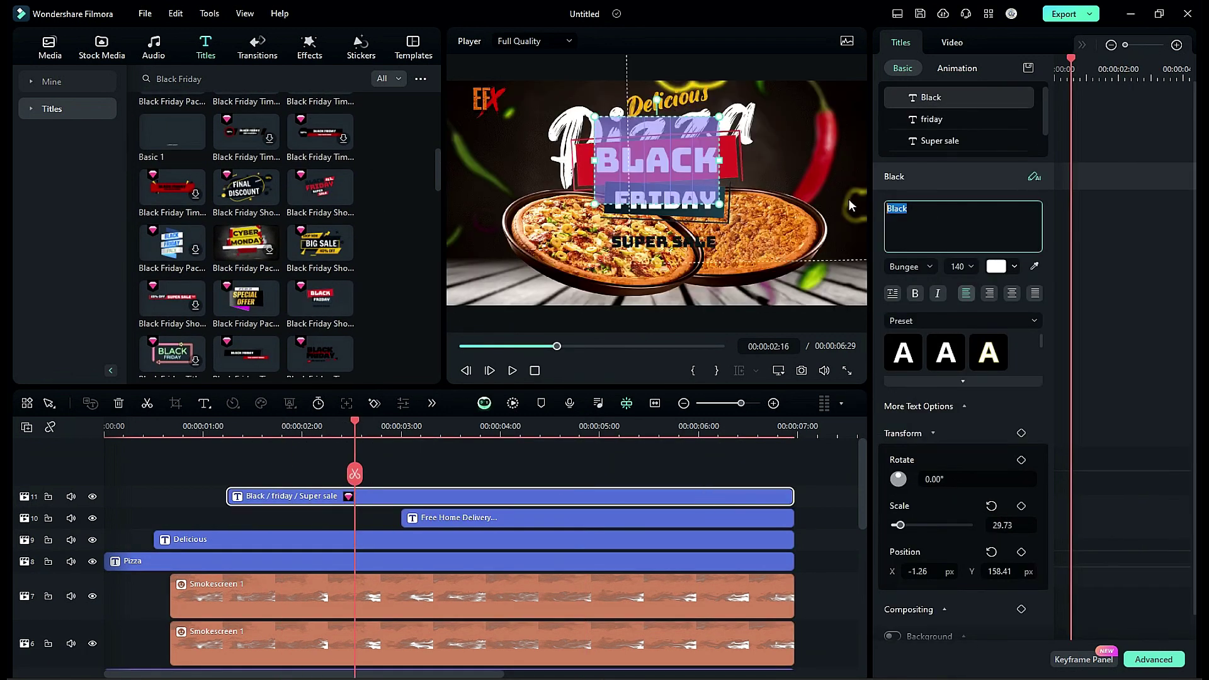
text(WEEKEND)
click(932, 119)
text(MENU)
click(940, 140)
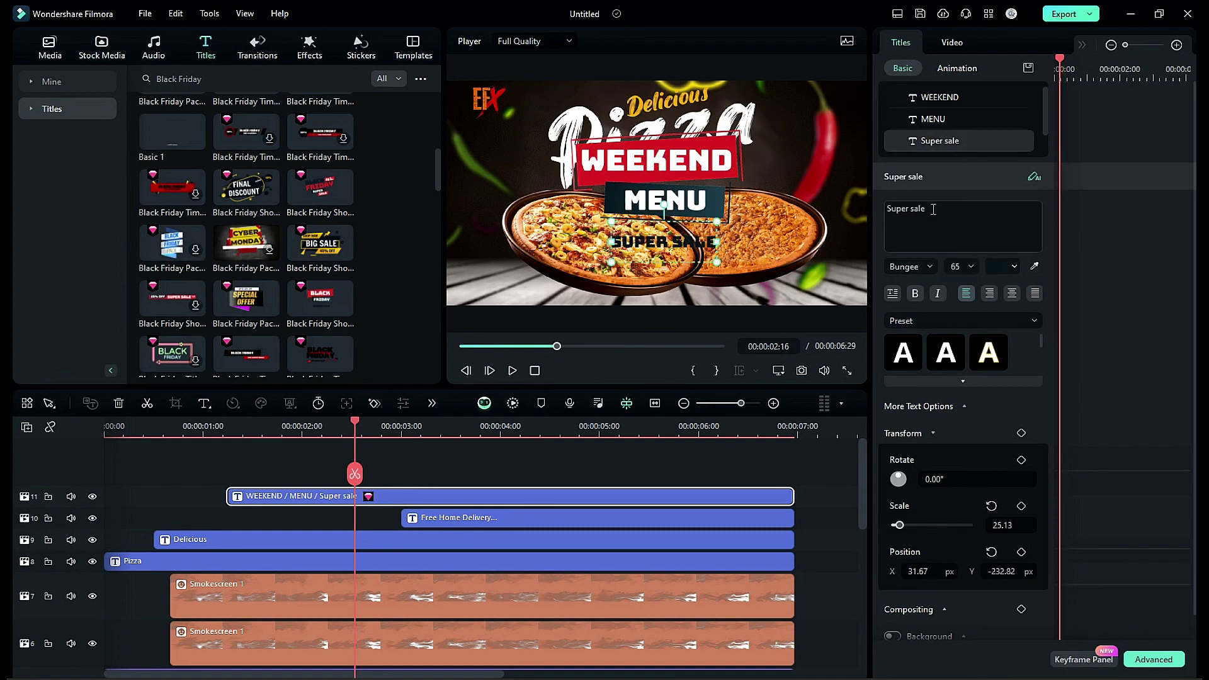
text(SPECIAL OFFER)
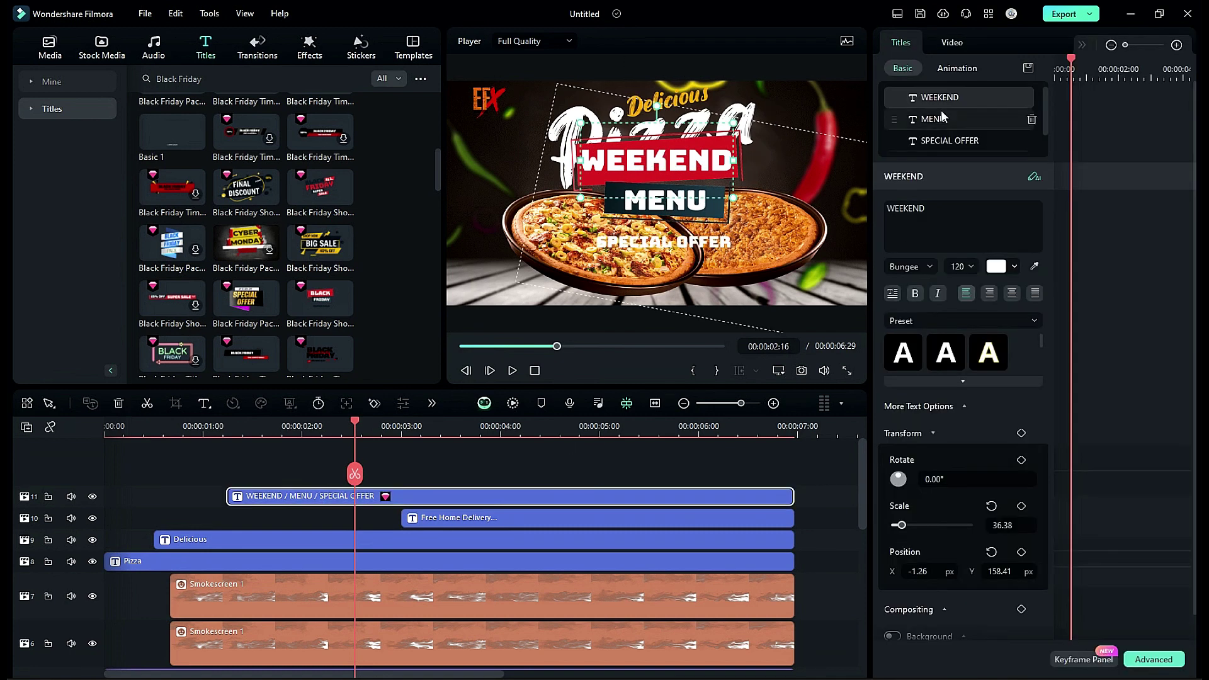
Scale the badge to 56% and set its X position to 709
click(953, 42)
click(945, 168)
text(56)
key(Return)
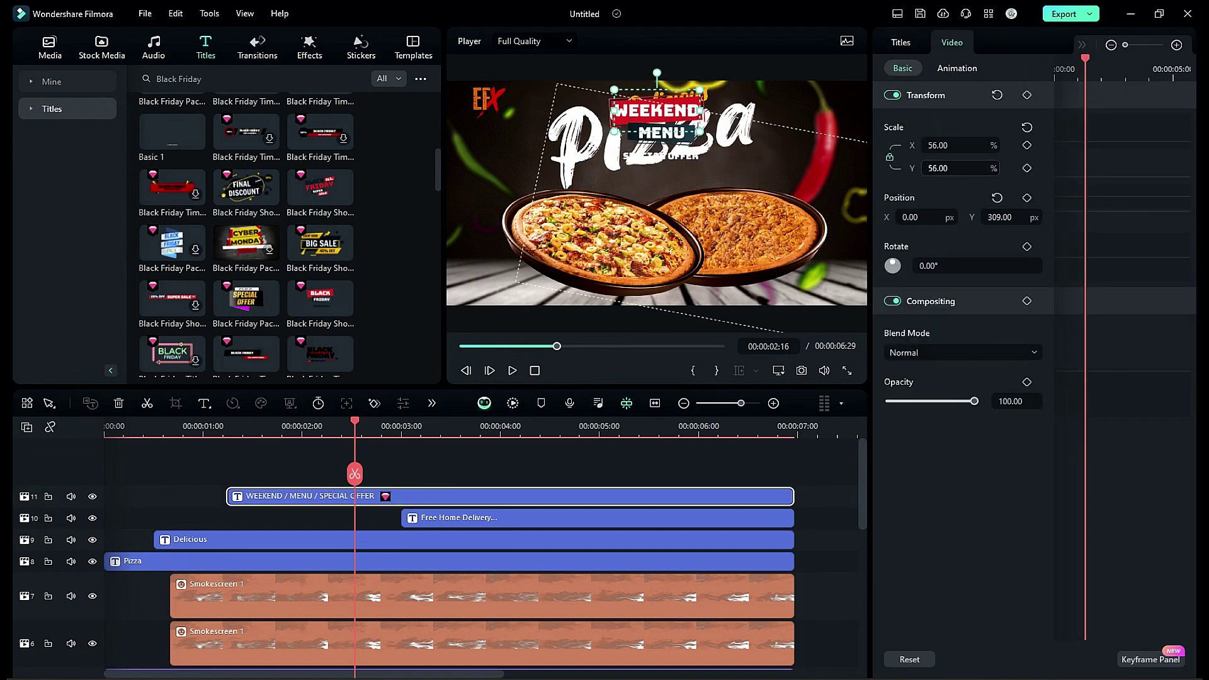
click(920, 217)
text(709)
key(Return)
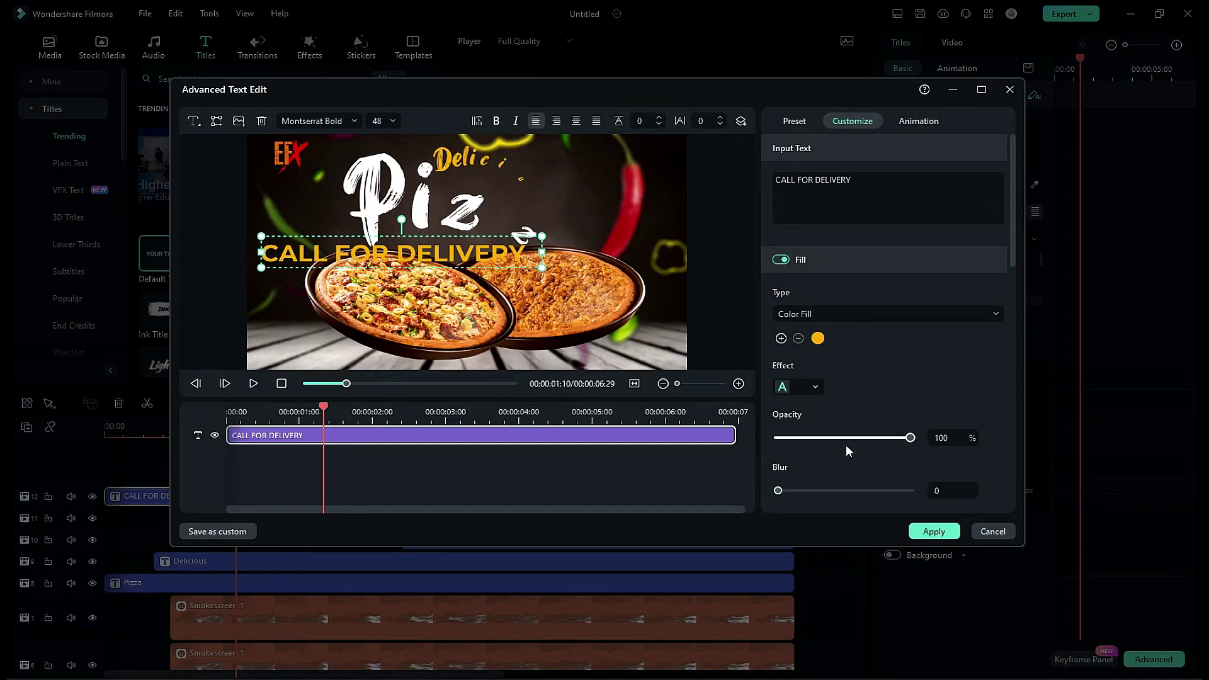
Apply the advanced text styling and add a phone-number line under CALL FOR DELIVERY
scroll(845, 445, down, 2)
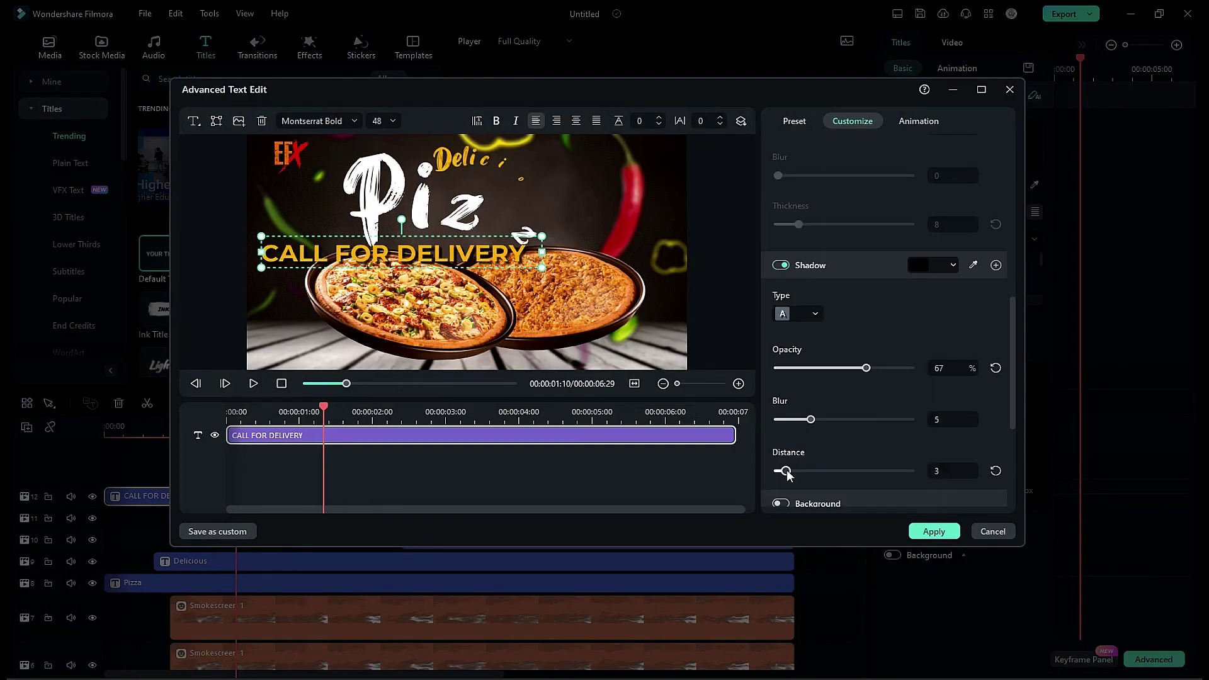
click(934, 531)
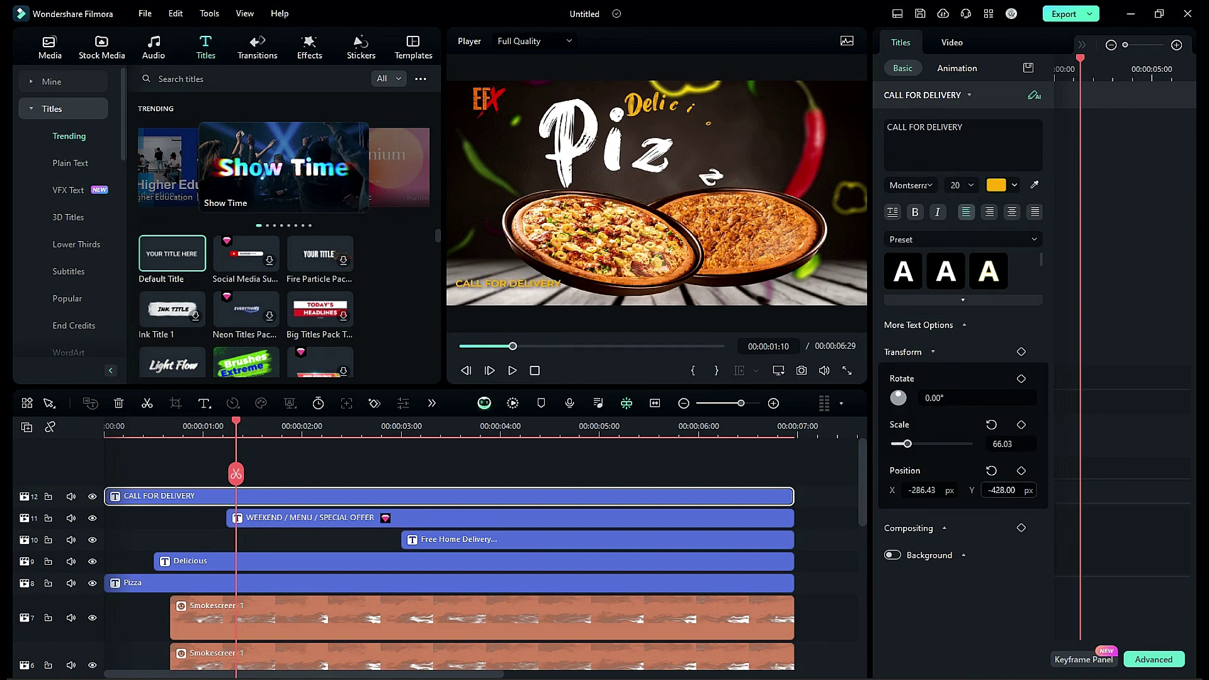
key(Return)
key(ctrl+a)
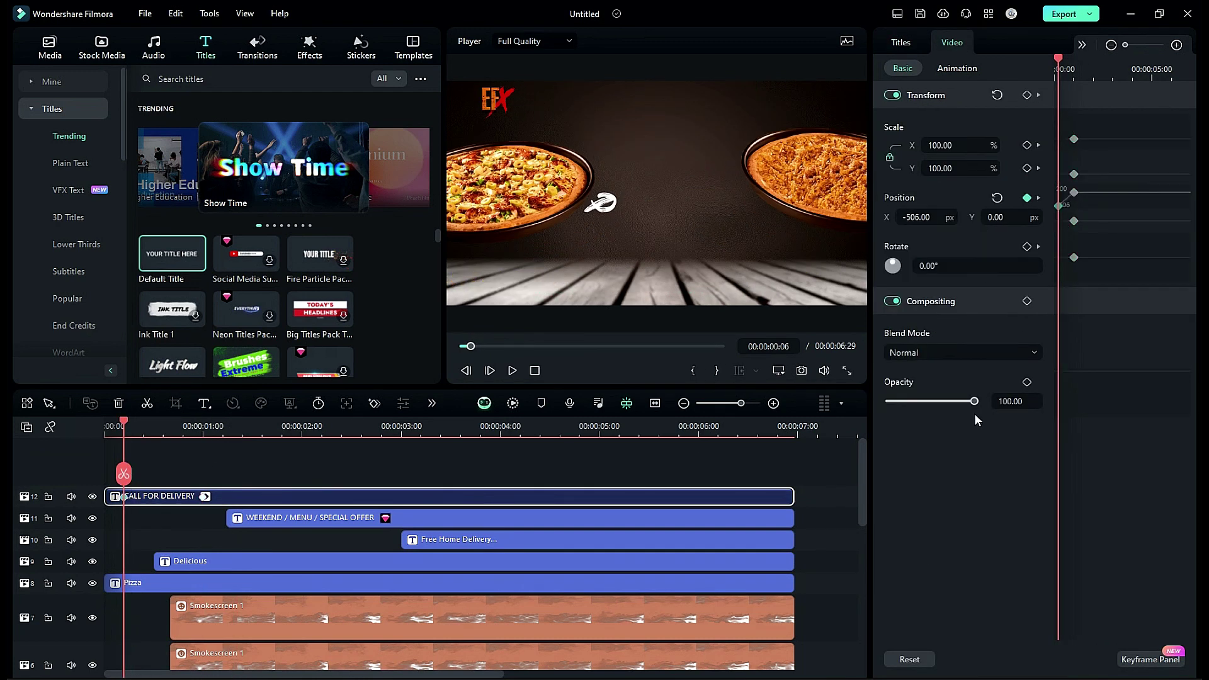
Preview the delivery title's fade-in around the one-second mark
mouse_move(123, 423)
mouse_down()
mouse_move(227, 423)
mouse_move(129, 424)
mouse_up()
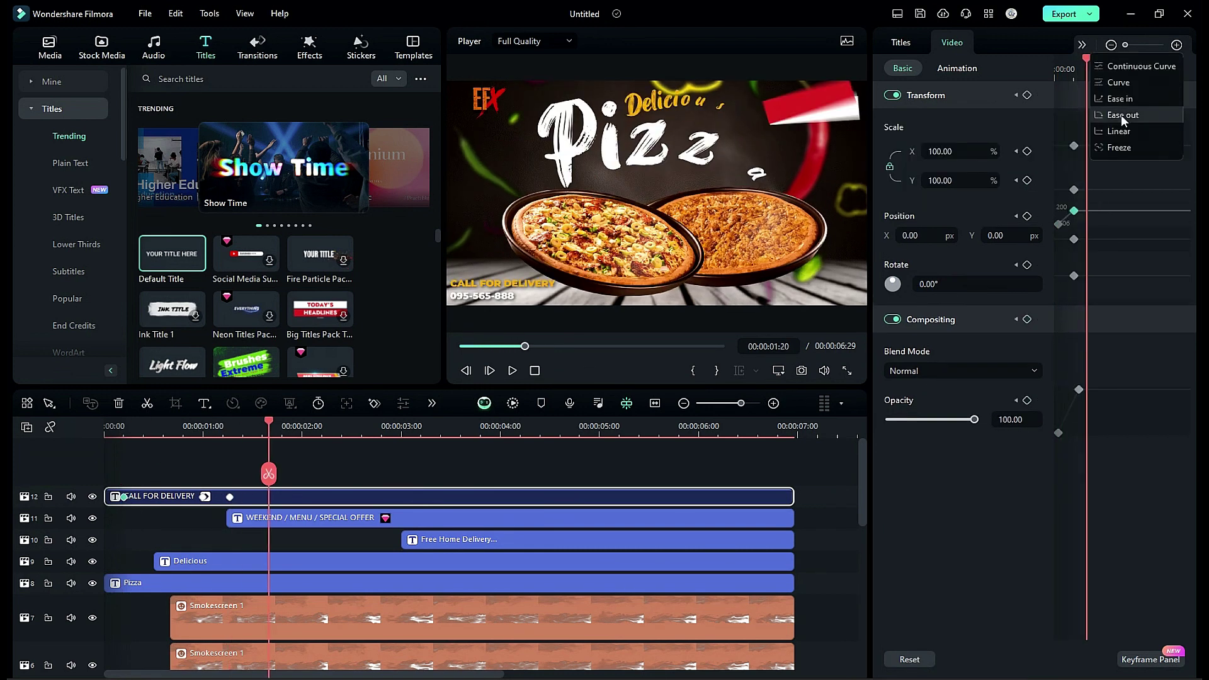
click(1121, 115)
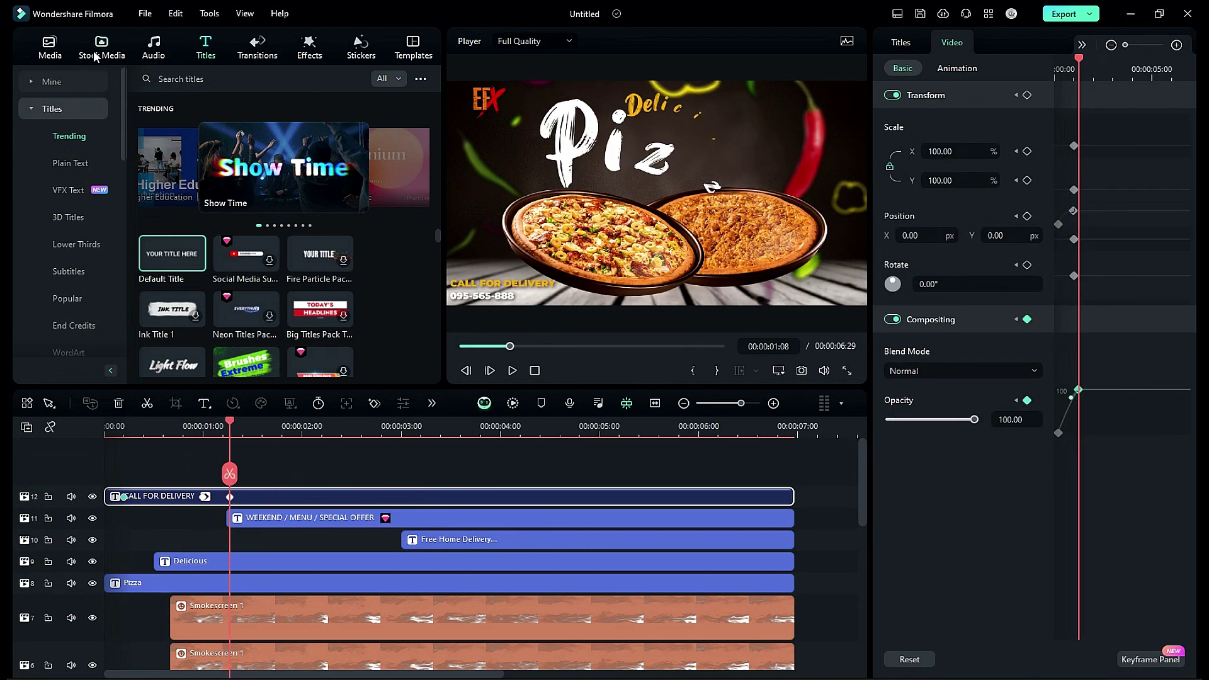
click(93, 50)
Add Gradient 3 to the top track and mask it with a rectangle widened to about 87%
drag(245, 195, 724, 466)
click(814, 504)
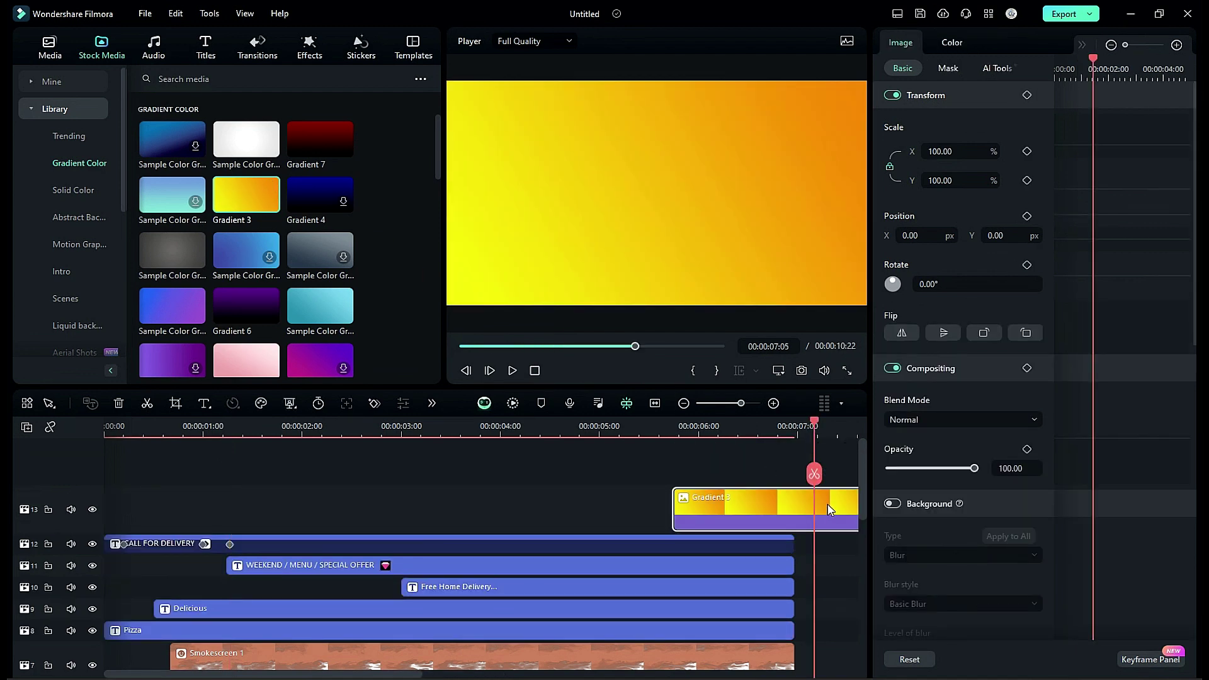
click(948, 68)
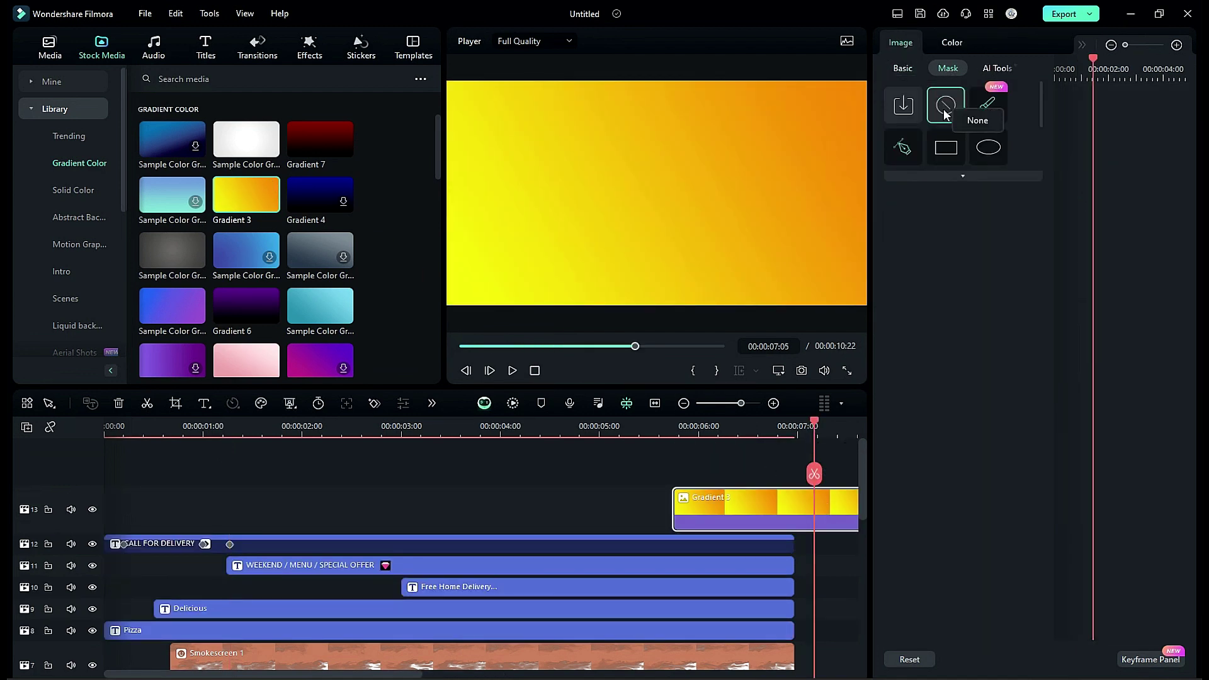
click(945, 147)
drag(570, 194, 505, 216)
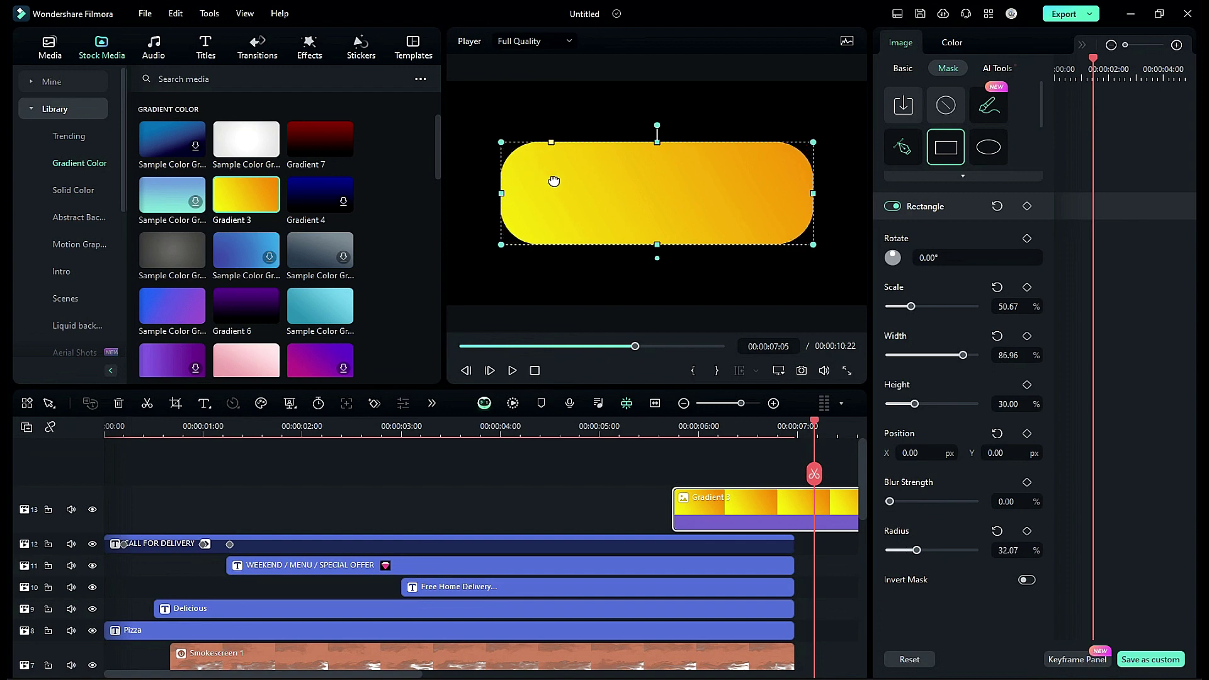
click(902, 68)
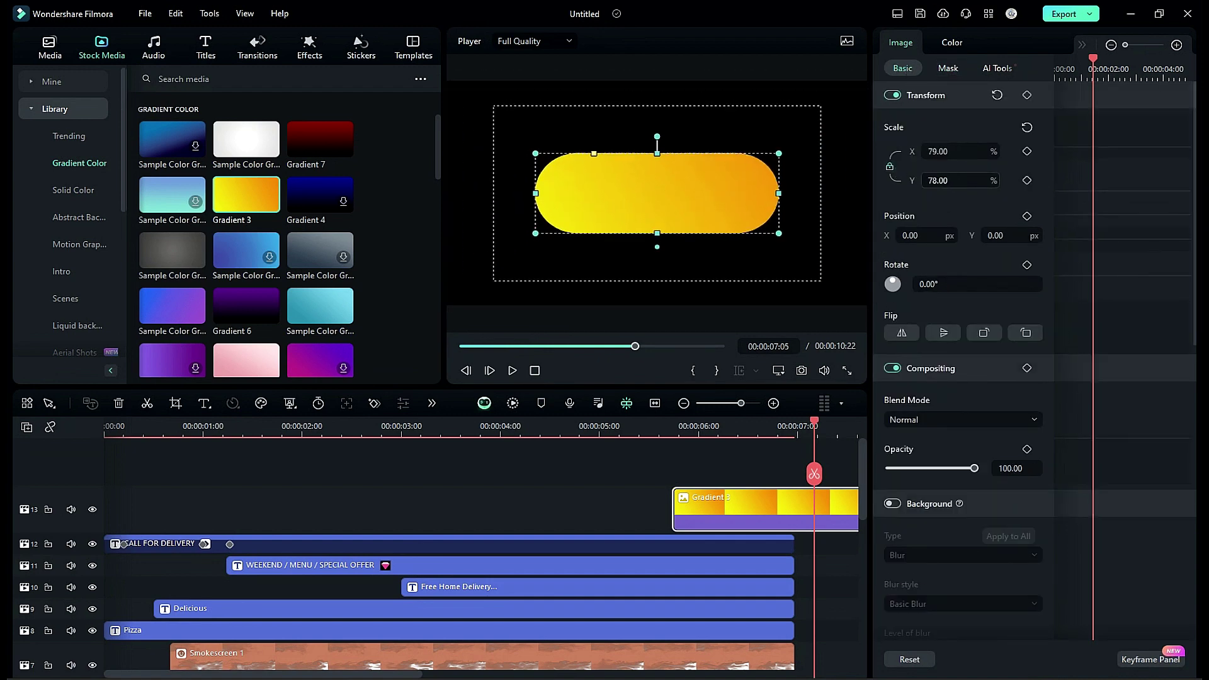
click(206, 45)
Add a default title over the pill and set its font to Montserrat
click(197, 260)
triple_click(919, 127)
click(911, 185)
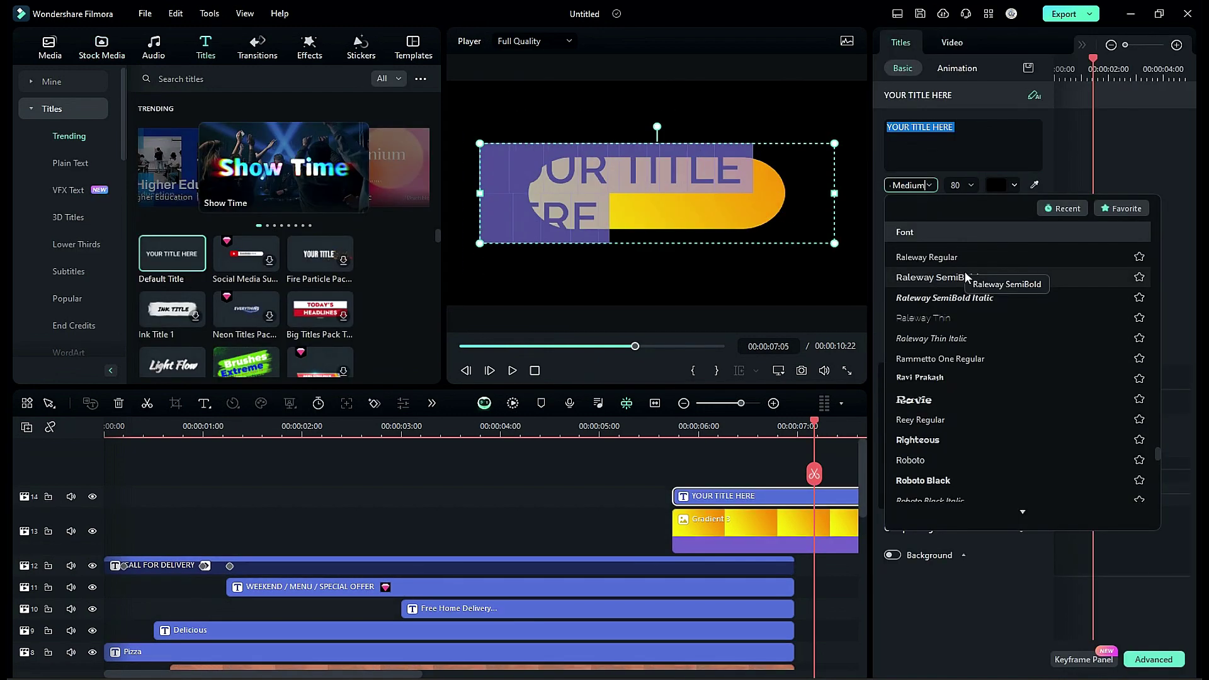
scroll(965, 283, down, 5)
click(965, 346)
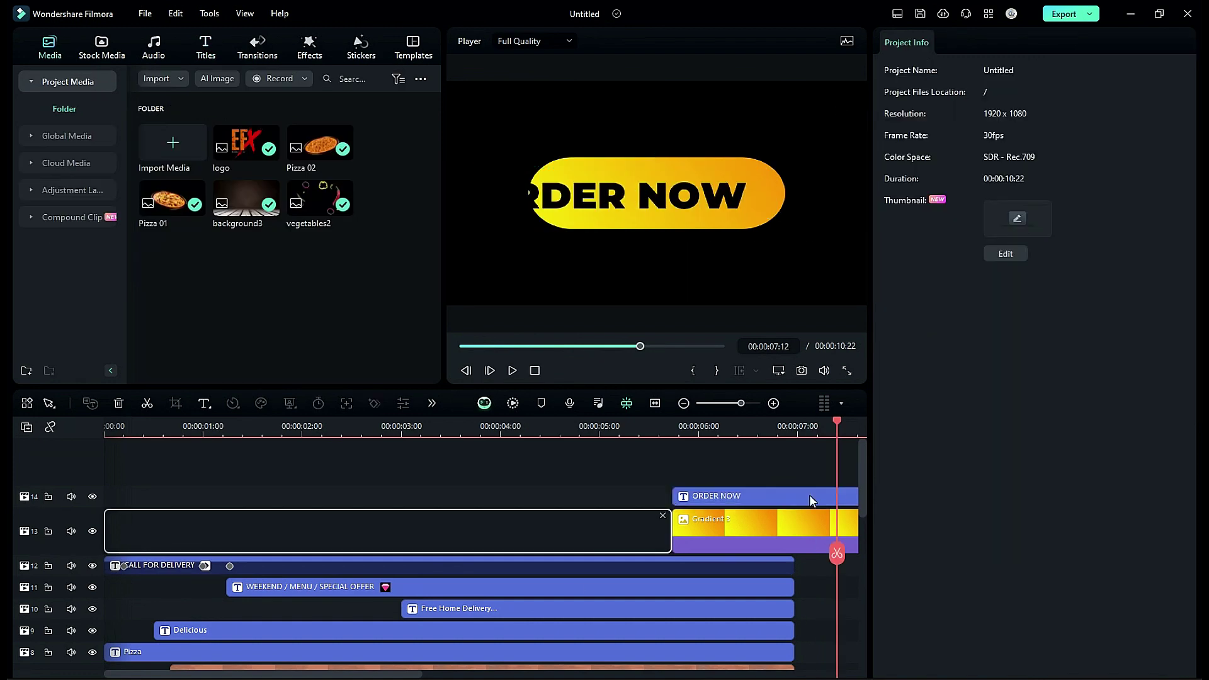
Snapshot the ORDER NOW button, delete the originals, and place Snapshot_229 on track 13 near 2 s
click(810, 494)
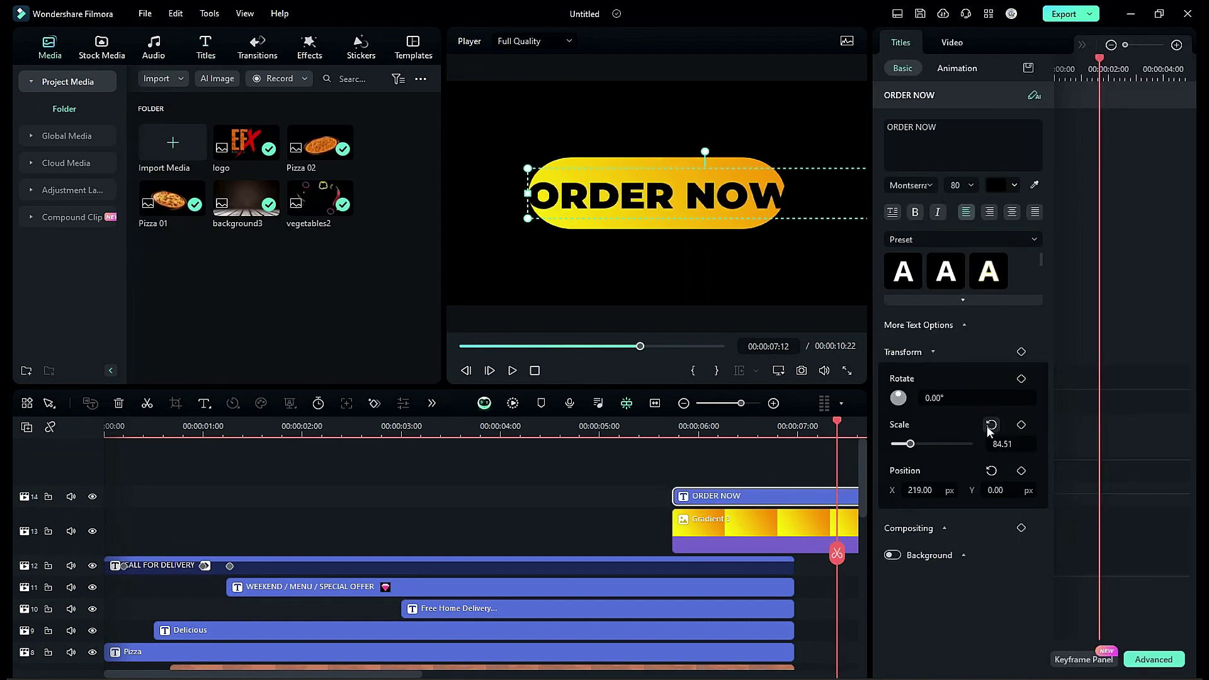
click(801, 371)
click(675, 368)
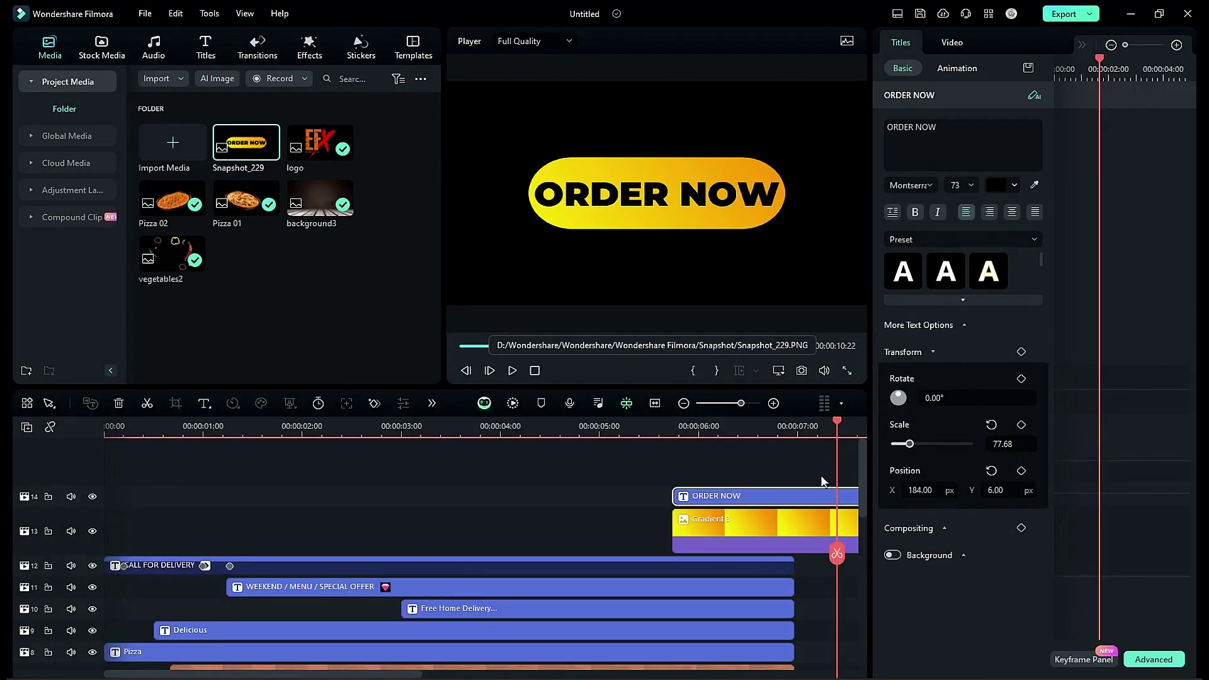
click(834, 533)
key(Delete)
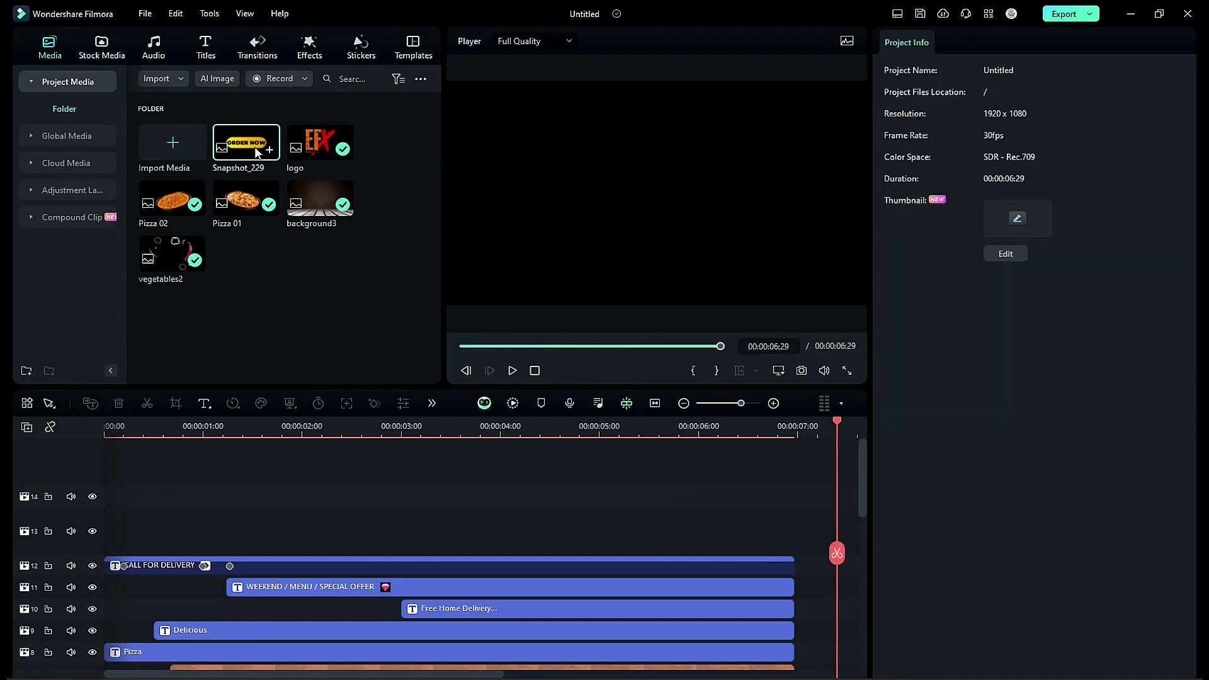
drag(257, 152, 385, 522)
drag(528, 534, 410, 534)
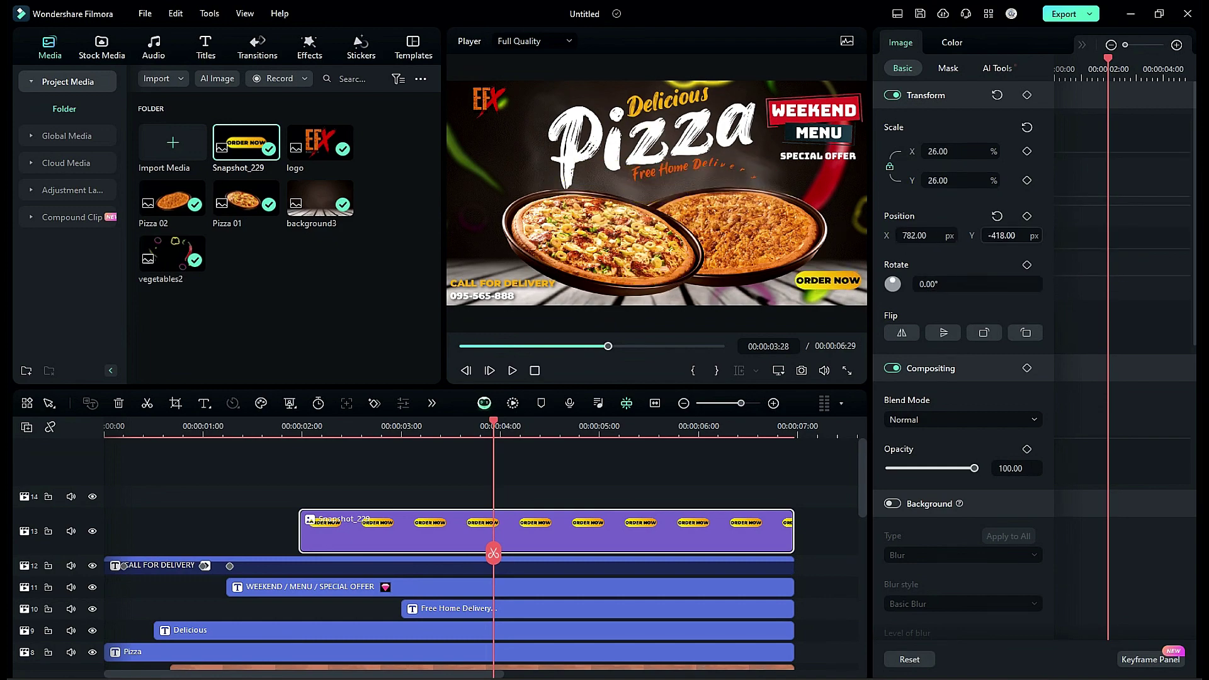
Add an adjustment layer on a new top track stretched to the video's end
click(393, 472)
click(63, 189)
drag(146, 149, 532, 479)
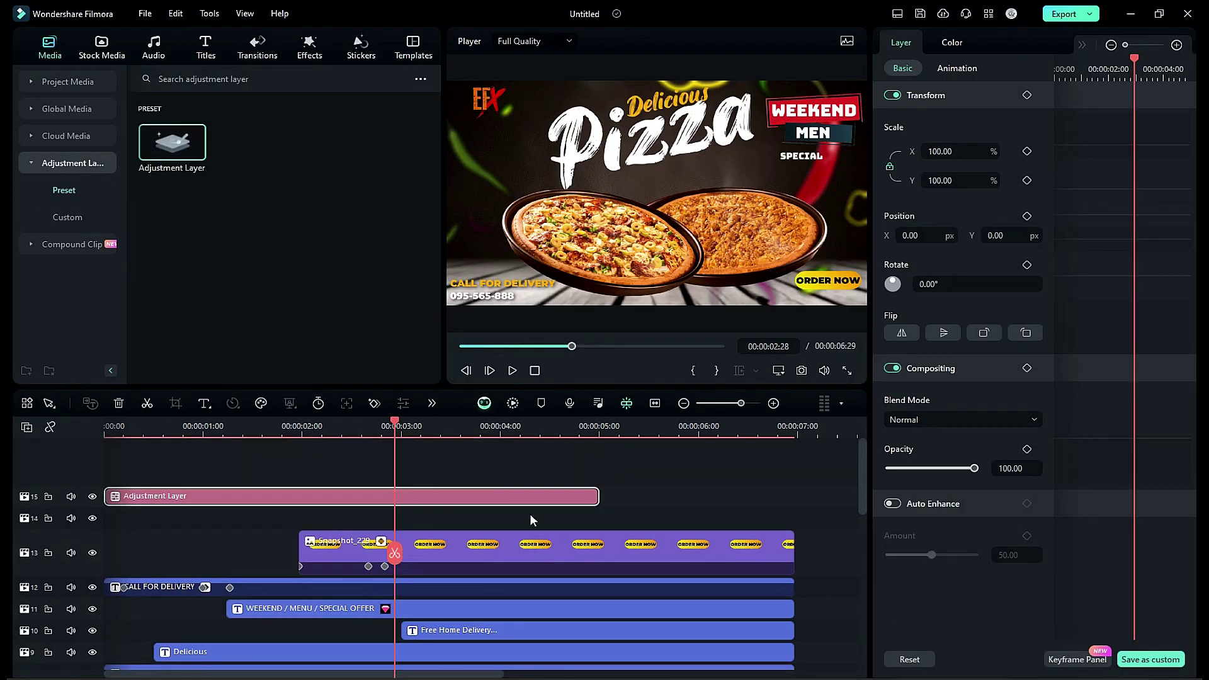
drag(598, 496, 794, 496)
Set the adjustment layer's Sharpen to 31 and adjust its Light and Color sliders
click(952, 42)
scroll(964, 378, down, 5)
drag(931, 460, 945, 460)
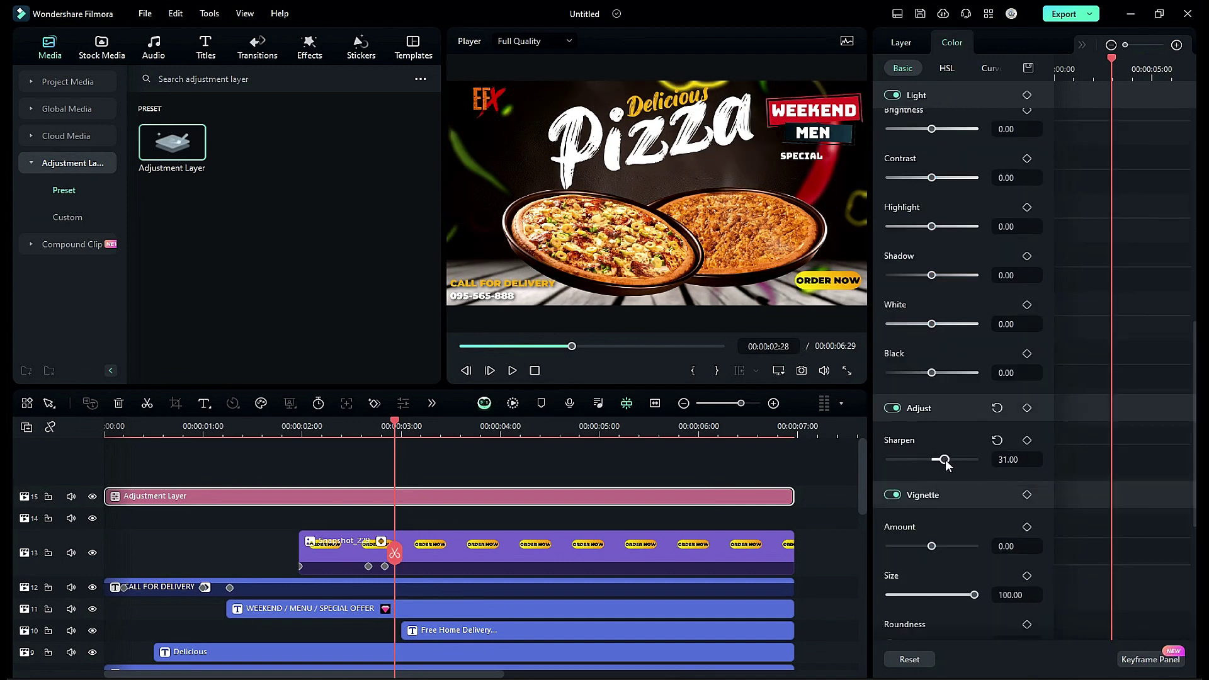
scroll(947, 464, up, 1)
drag(932, 313, 922, 313)
drag(931, 264, 940, 264)
drag(932, 168, 928, 167)
drag(931, 217, 942, 188)
scroll(944, 315, up, 3)
drag(932, 237, 953, 237)
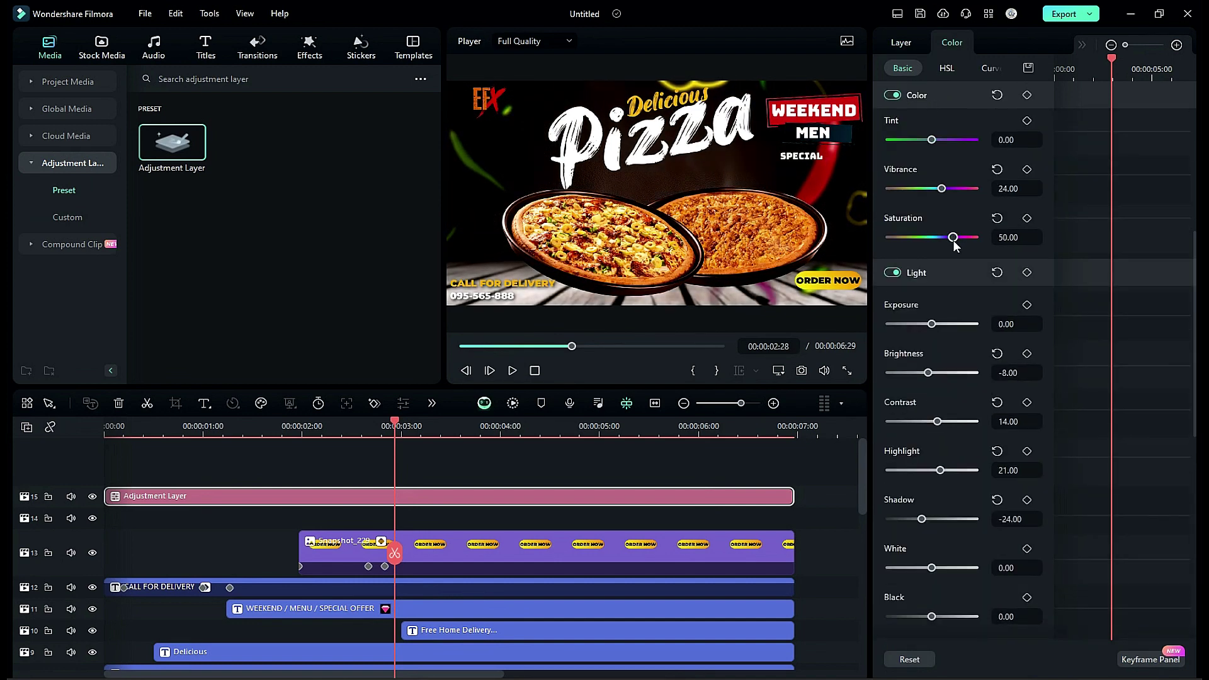
scroll(953, 246, down, 3)
Lower the orange HSL luminance, then select the lower Smokescreen clip
click(947, 68)
drag(932, 276, 940, 270)
scroll(441, 567, down, 3)
click(478, 617)
click(994, 68)
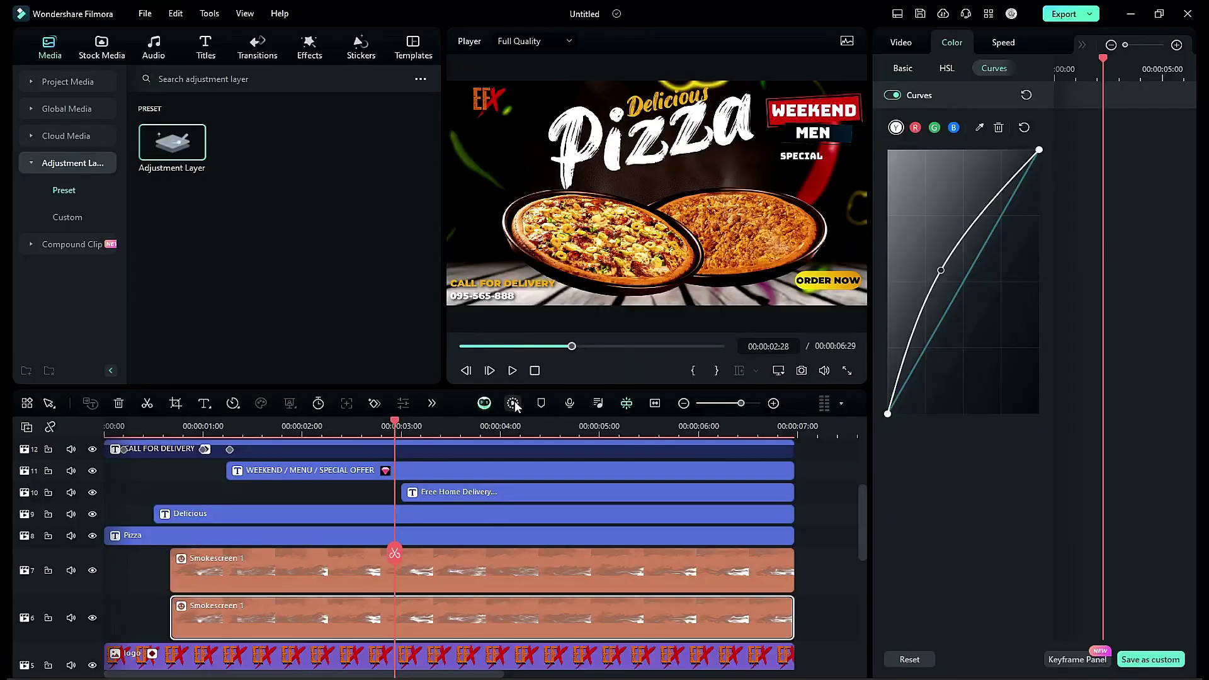
Render the preview and play the pizza promo from the start
click(513, 403)
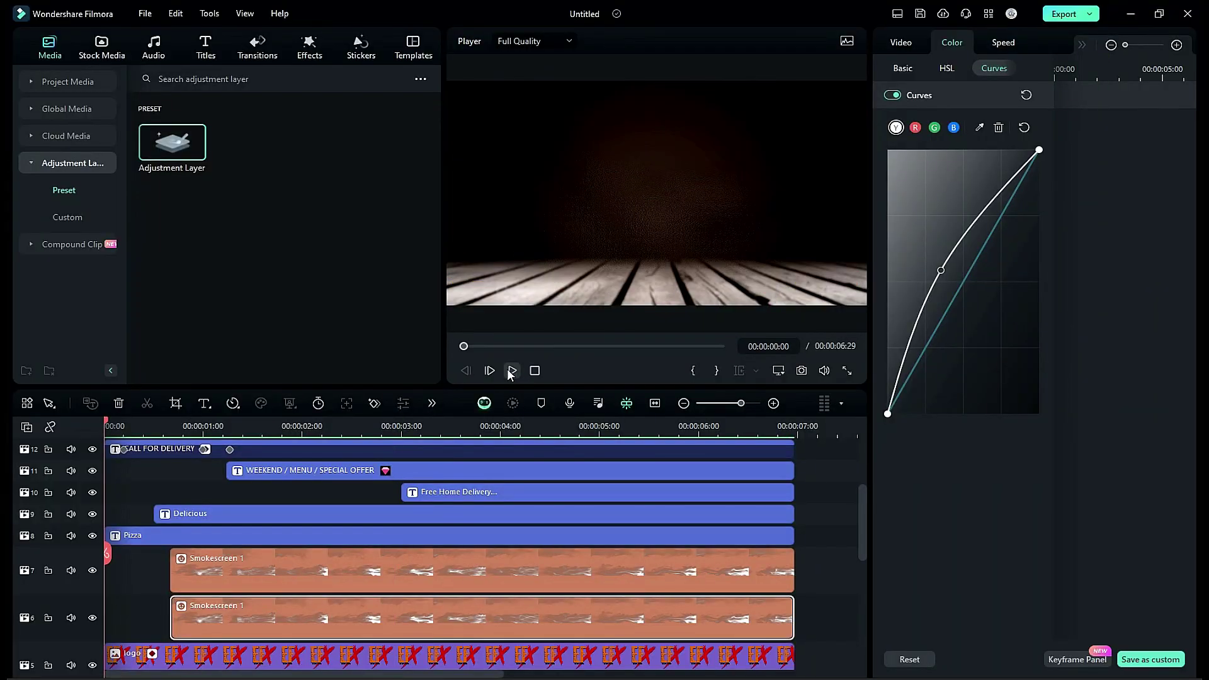
click(512, 371)
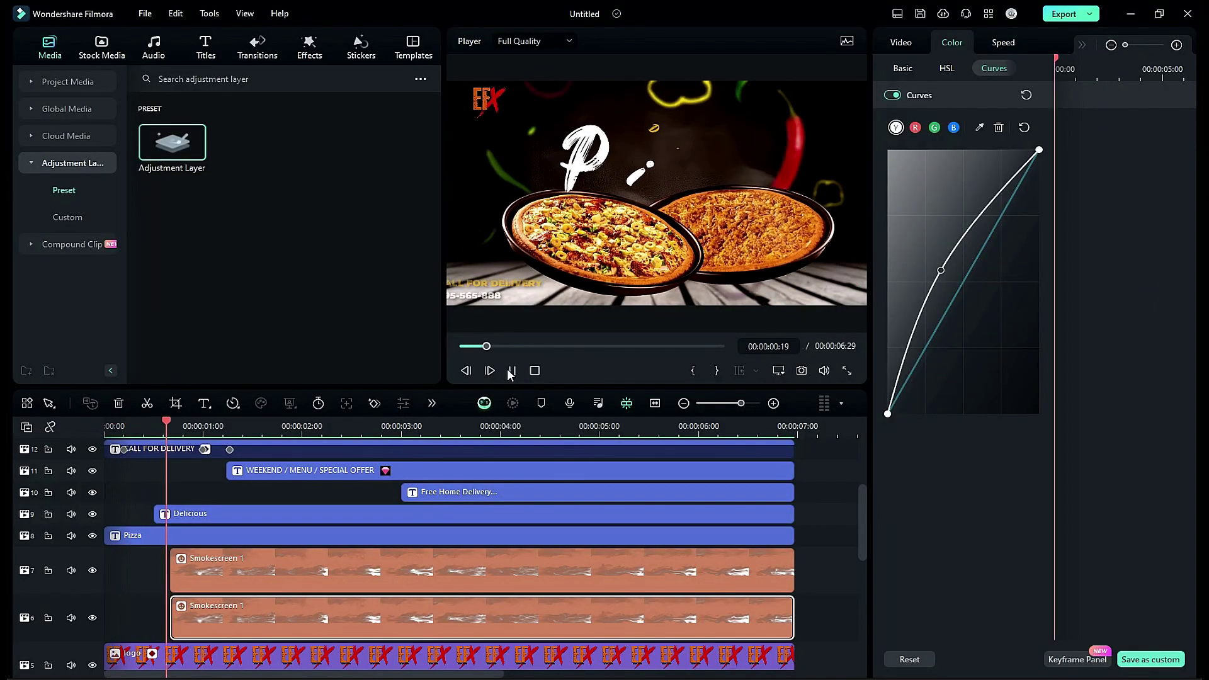